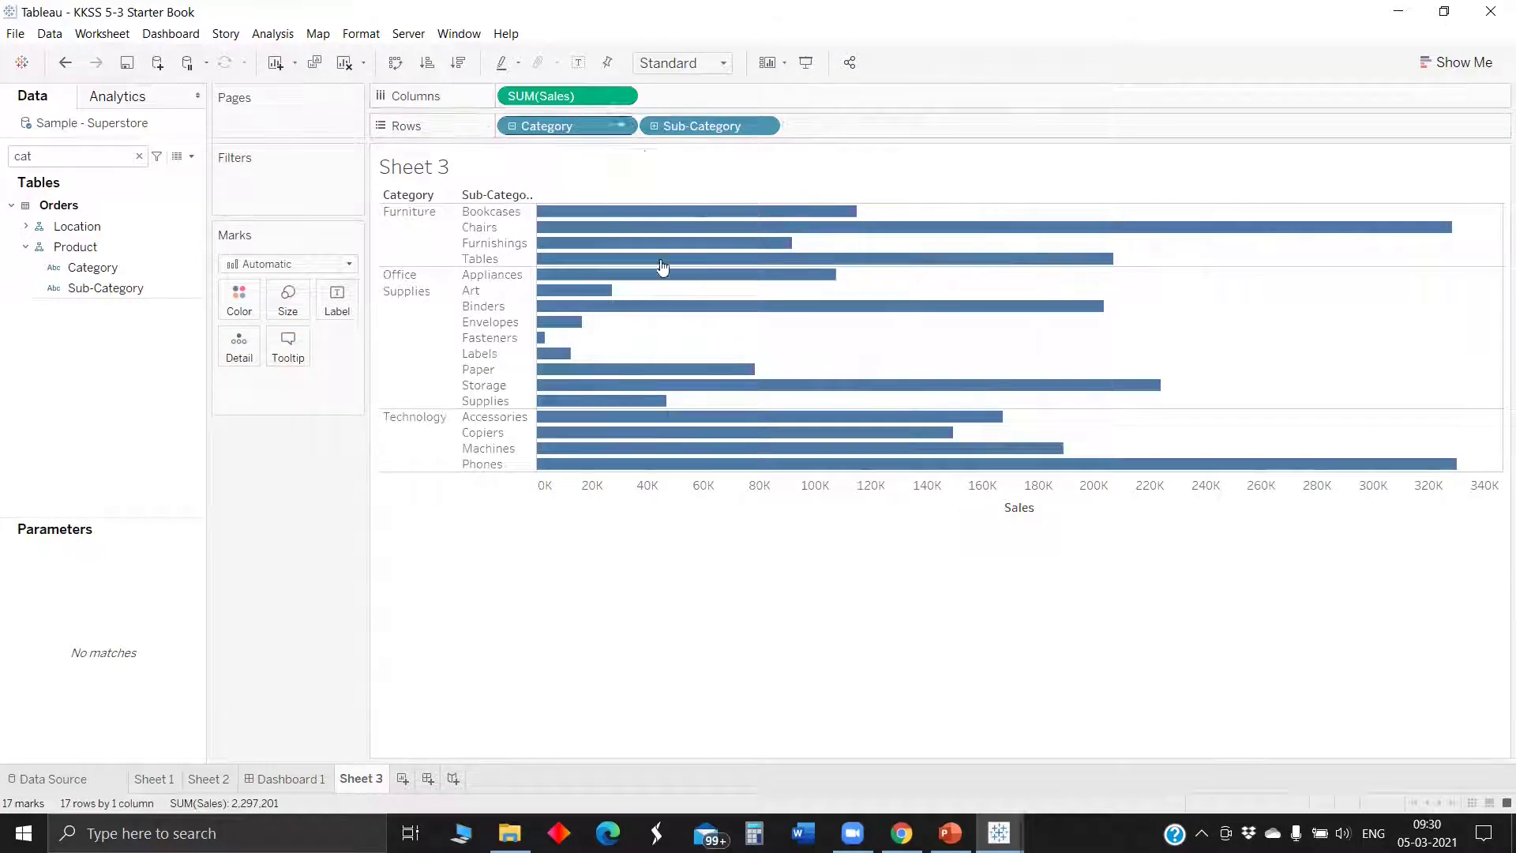
Step: Hide the Sales axis header and increase the row height of the sub-category bars
right_click(584, 489)
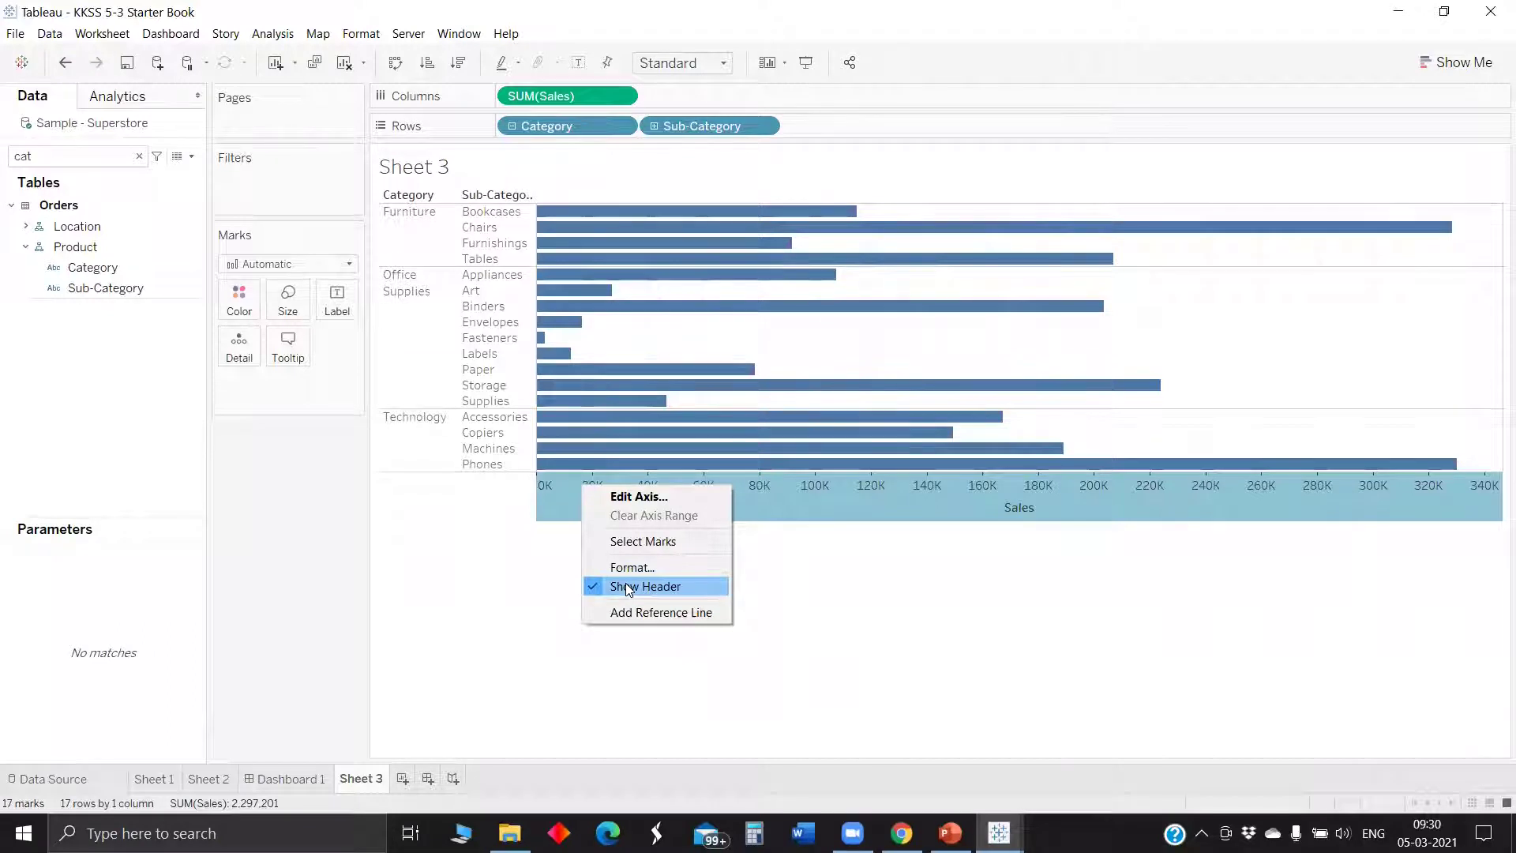
key("Return")
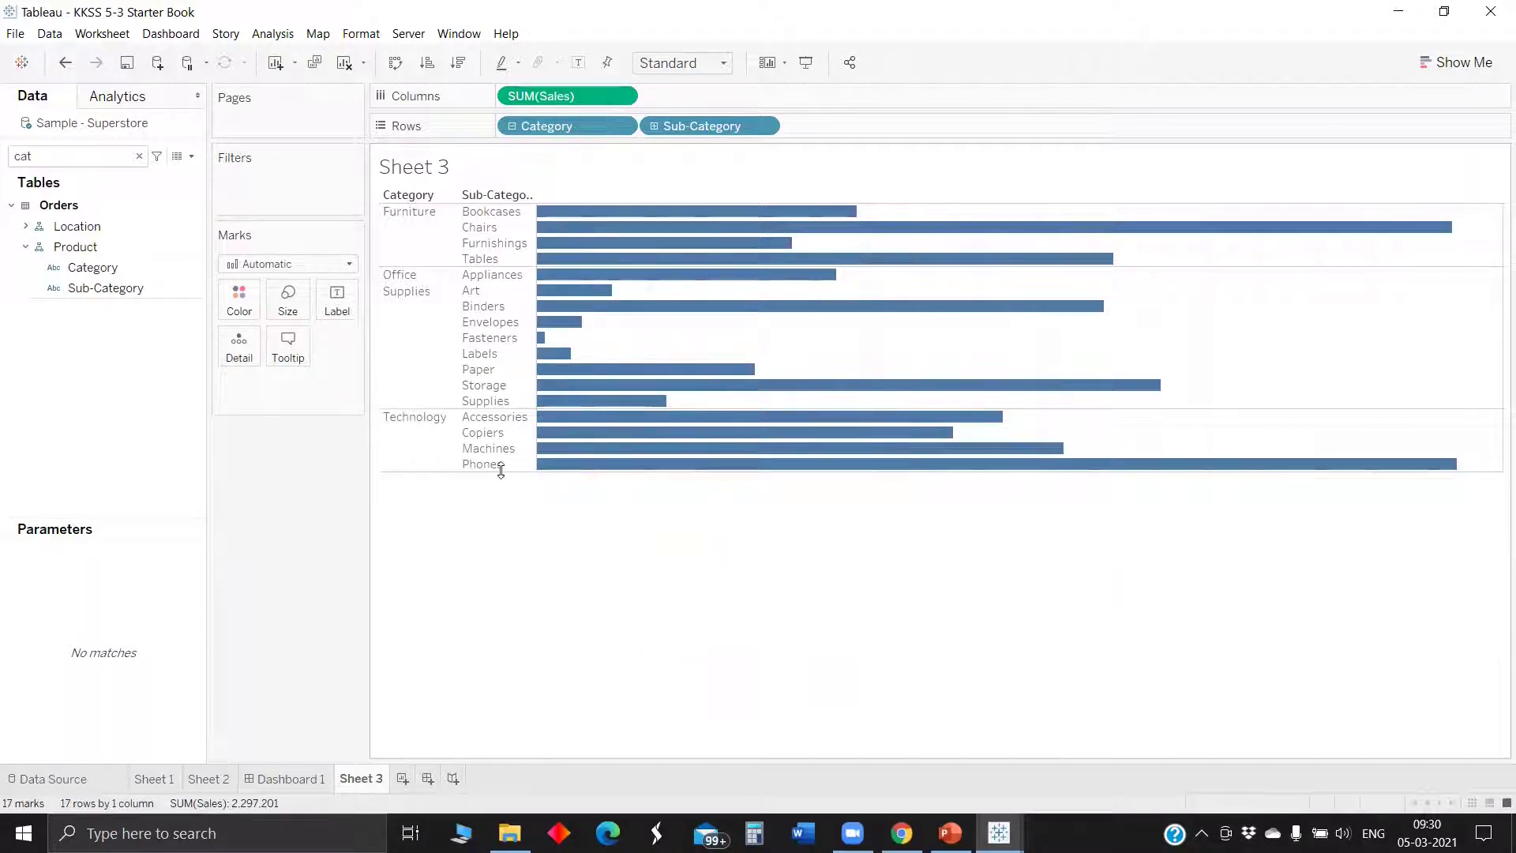
left_click_drag(499, 559, 499, 559)
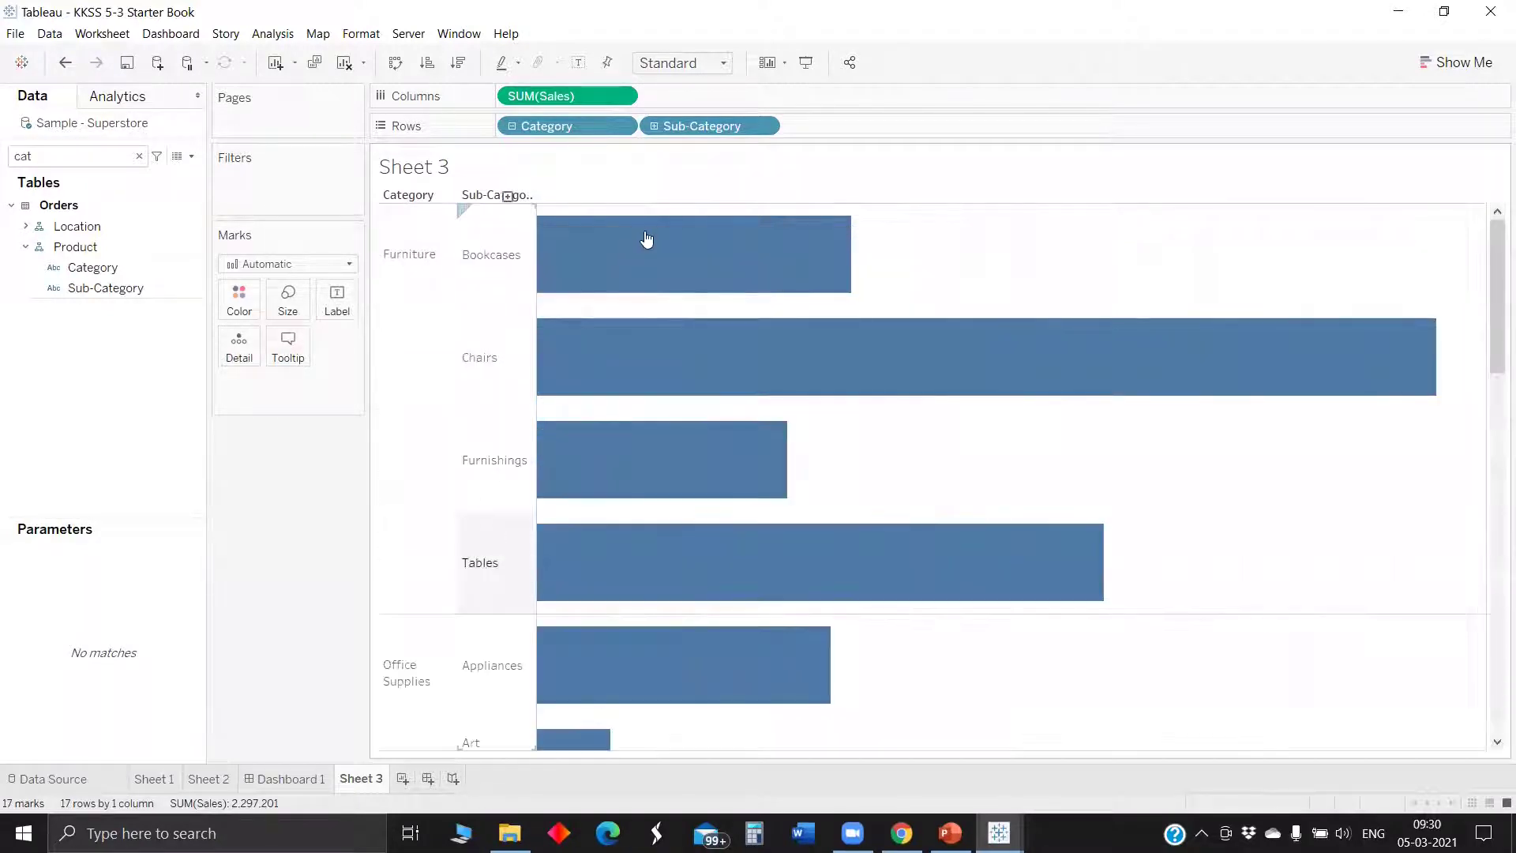
Step: Filter the view by Category, keeping only Furniture
left_click_drag(549, 123, 314, 174)
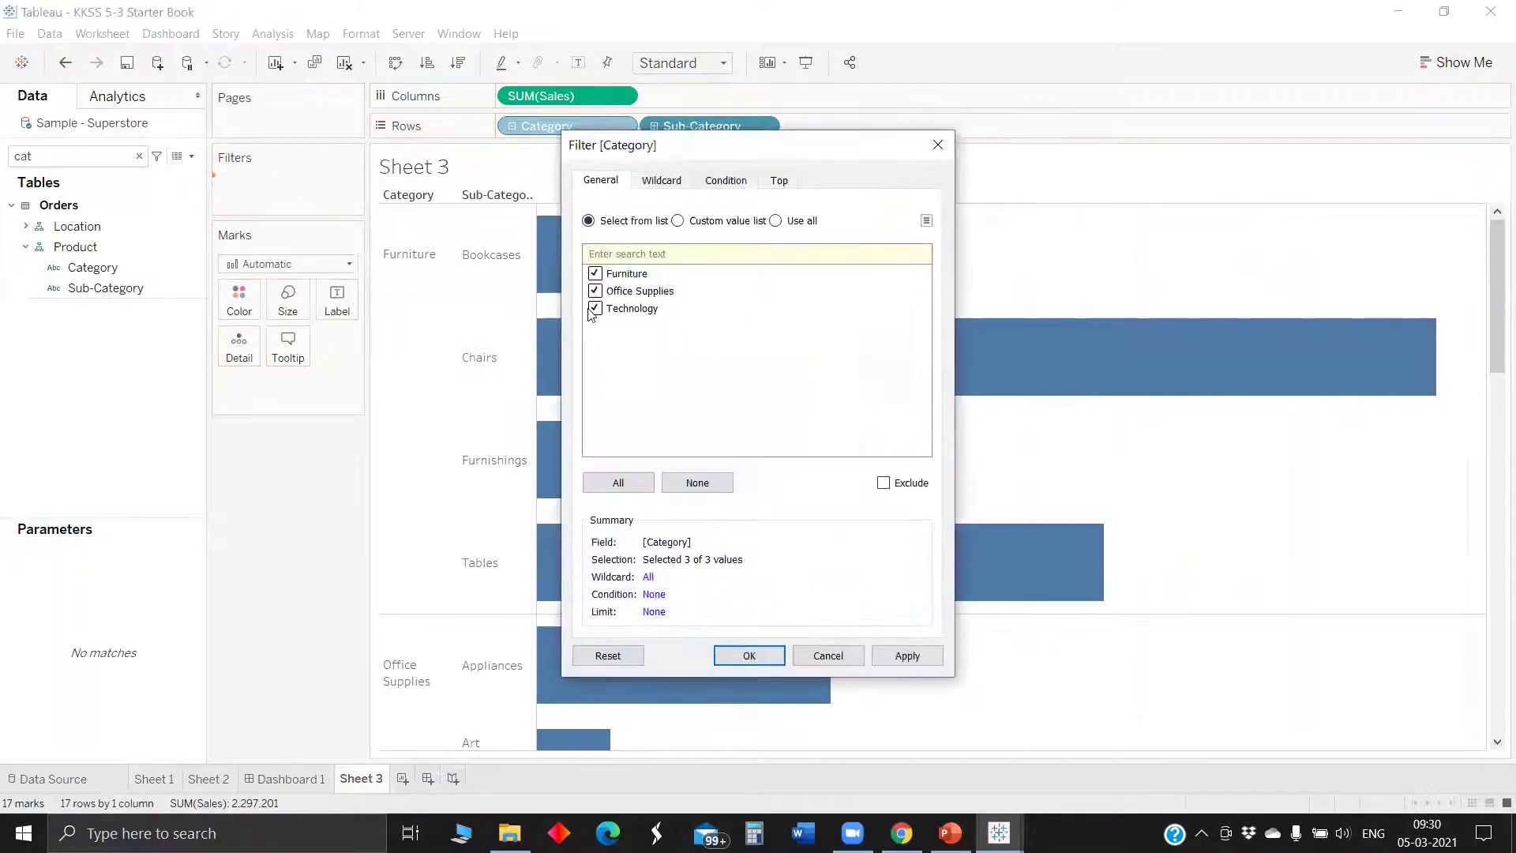
left_click(662, 308)
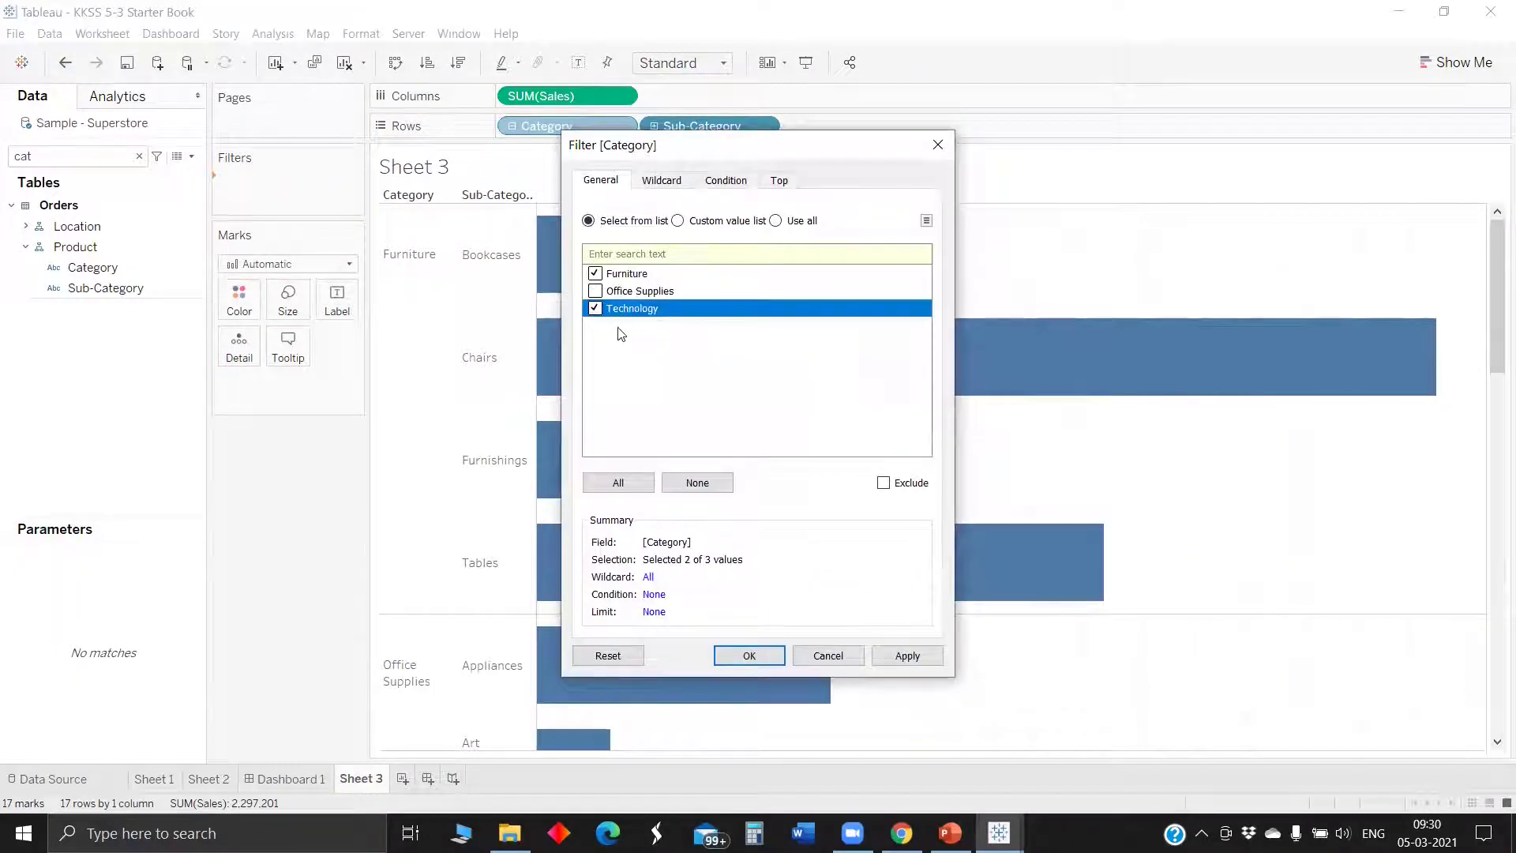
left_click(908, 657)
left_click(724, 656)
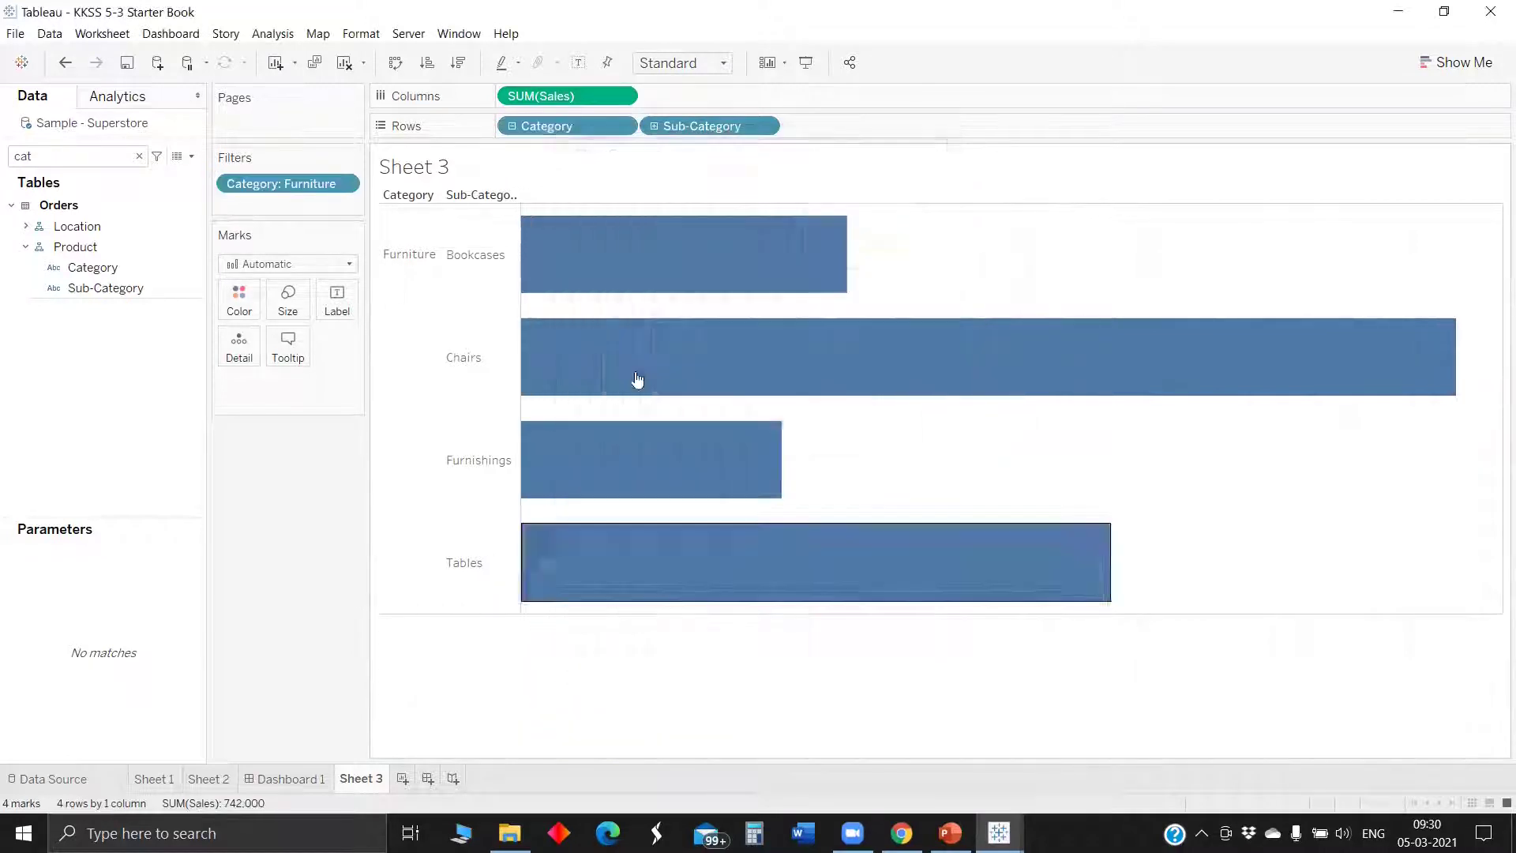
Step: Search the data fields for "p" and add SUM(Profit) to Columns after SUM(Sales)
left_click(60, 158)
key("BackSpace")
key("BackSpace")
key("BackSpace")
type("p")
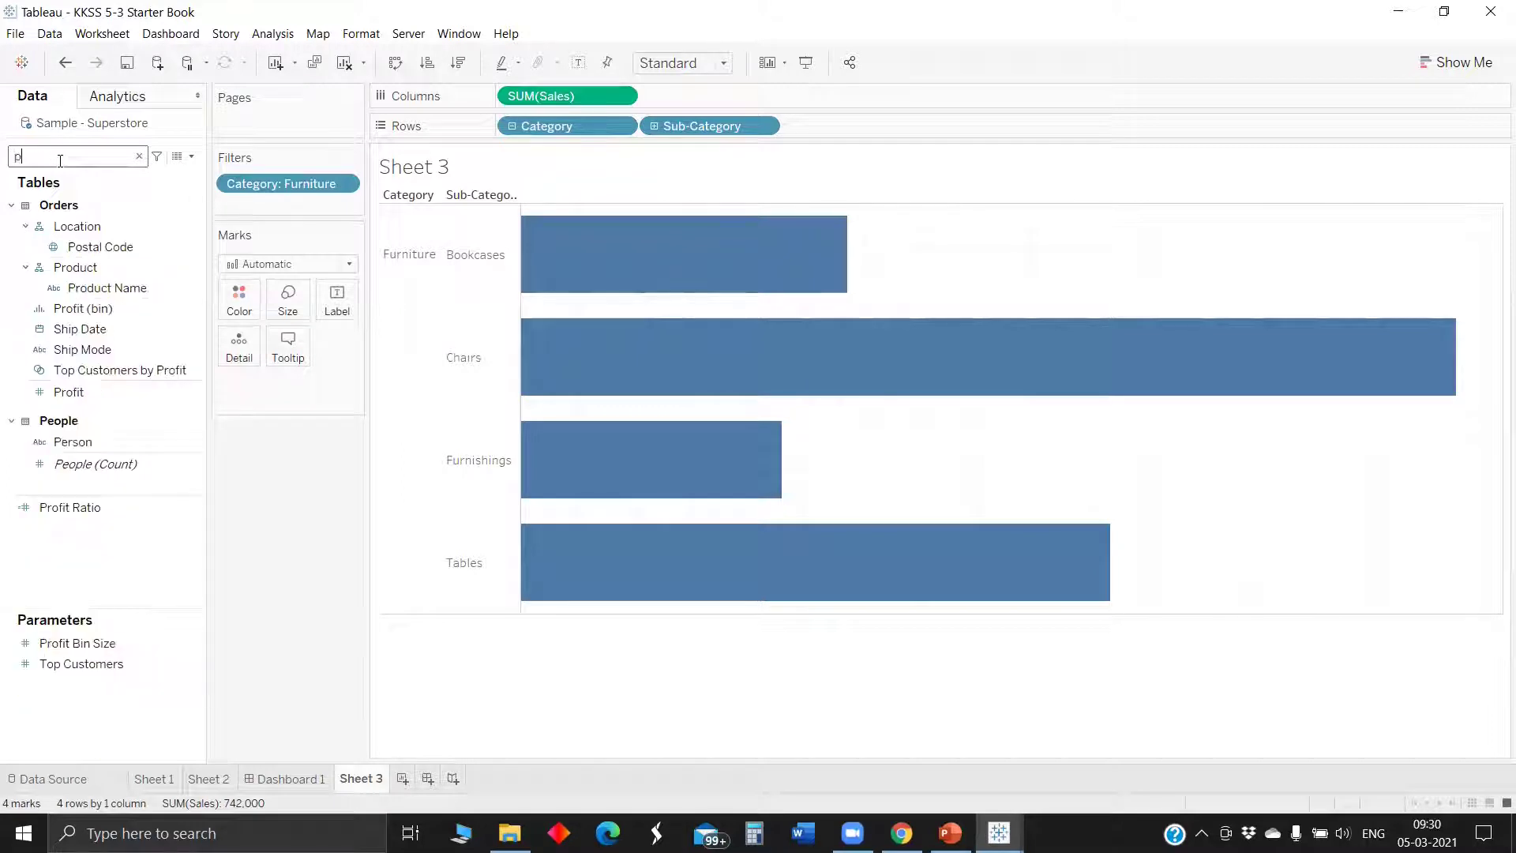
left_click_drag(127, 393, 730, 91)
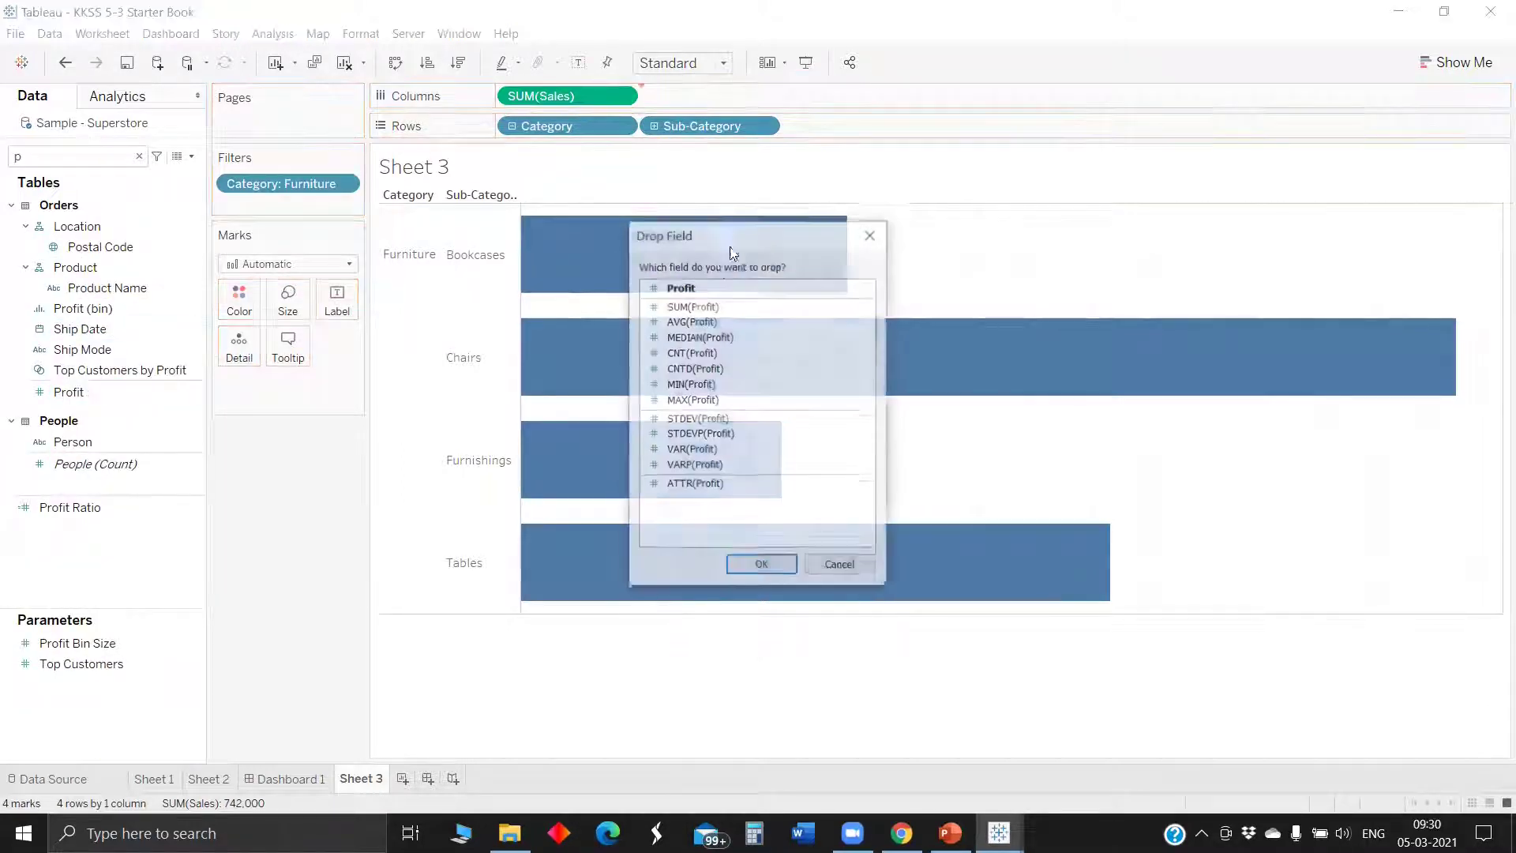
left_click(713, 306)
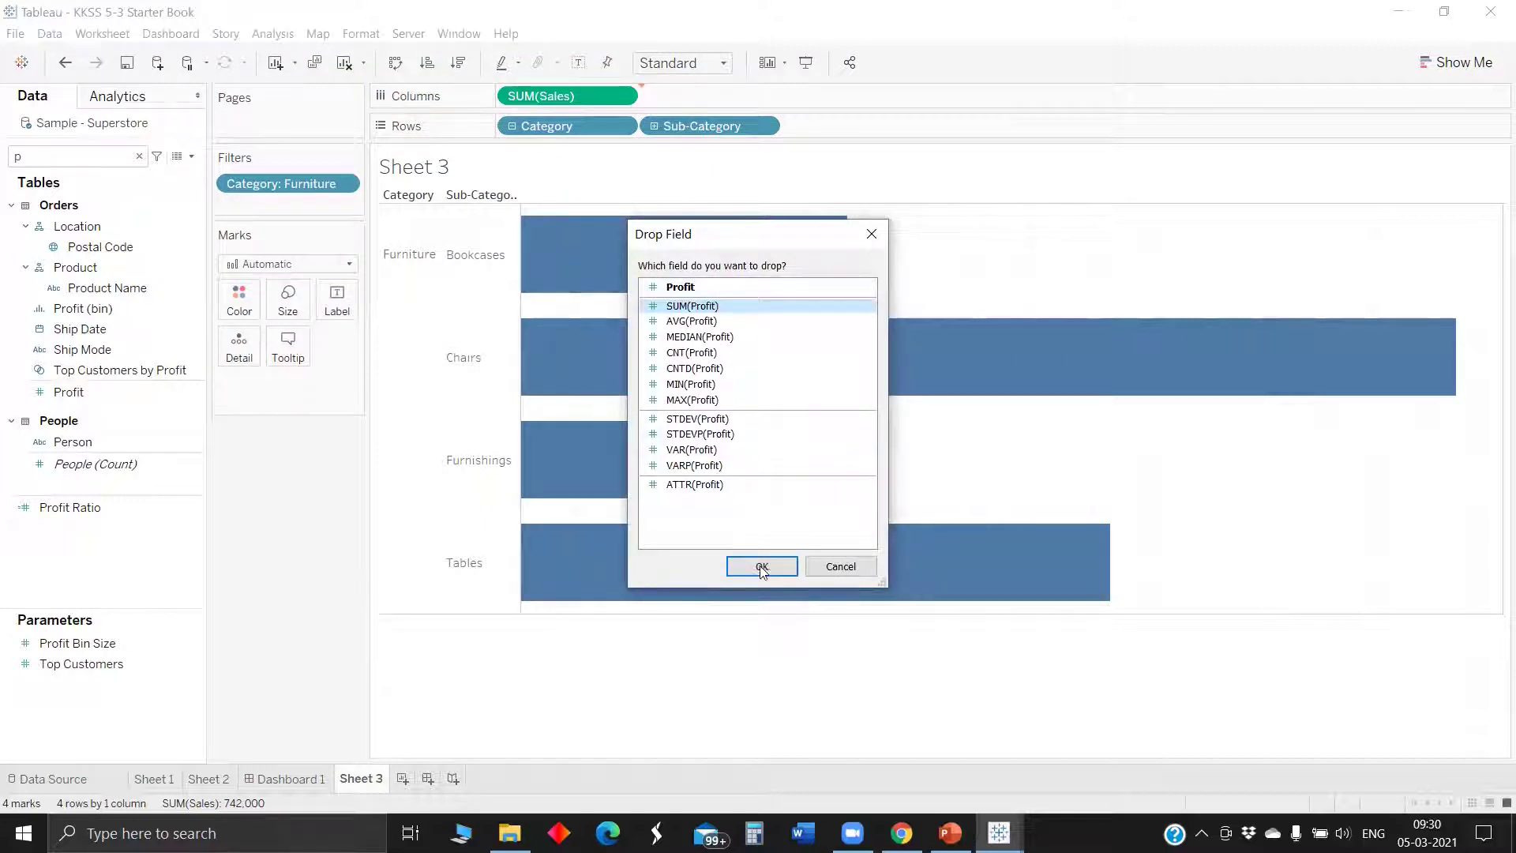
left_click(762, 566)
double_click(695, 92)
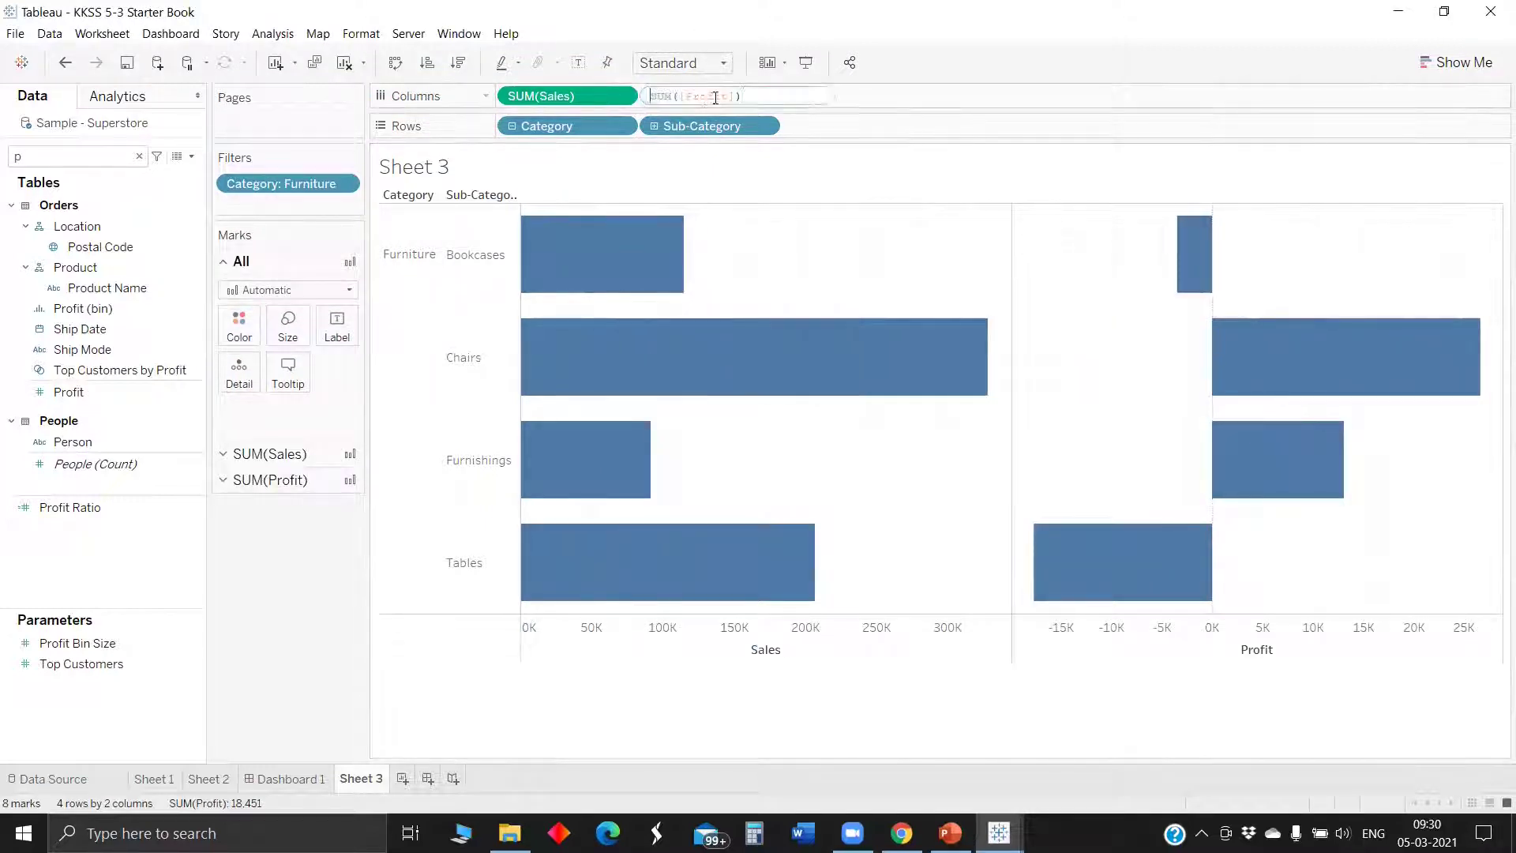
right_click(770, 101)
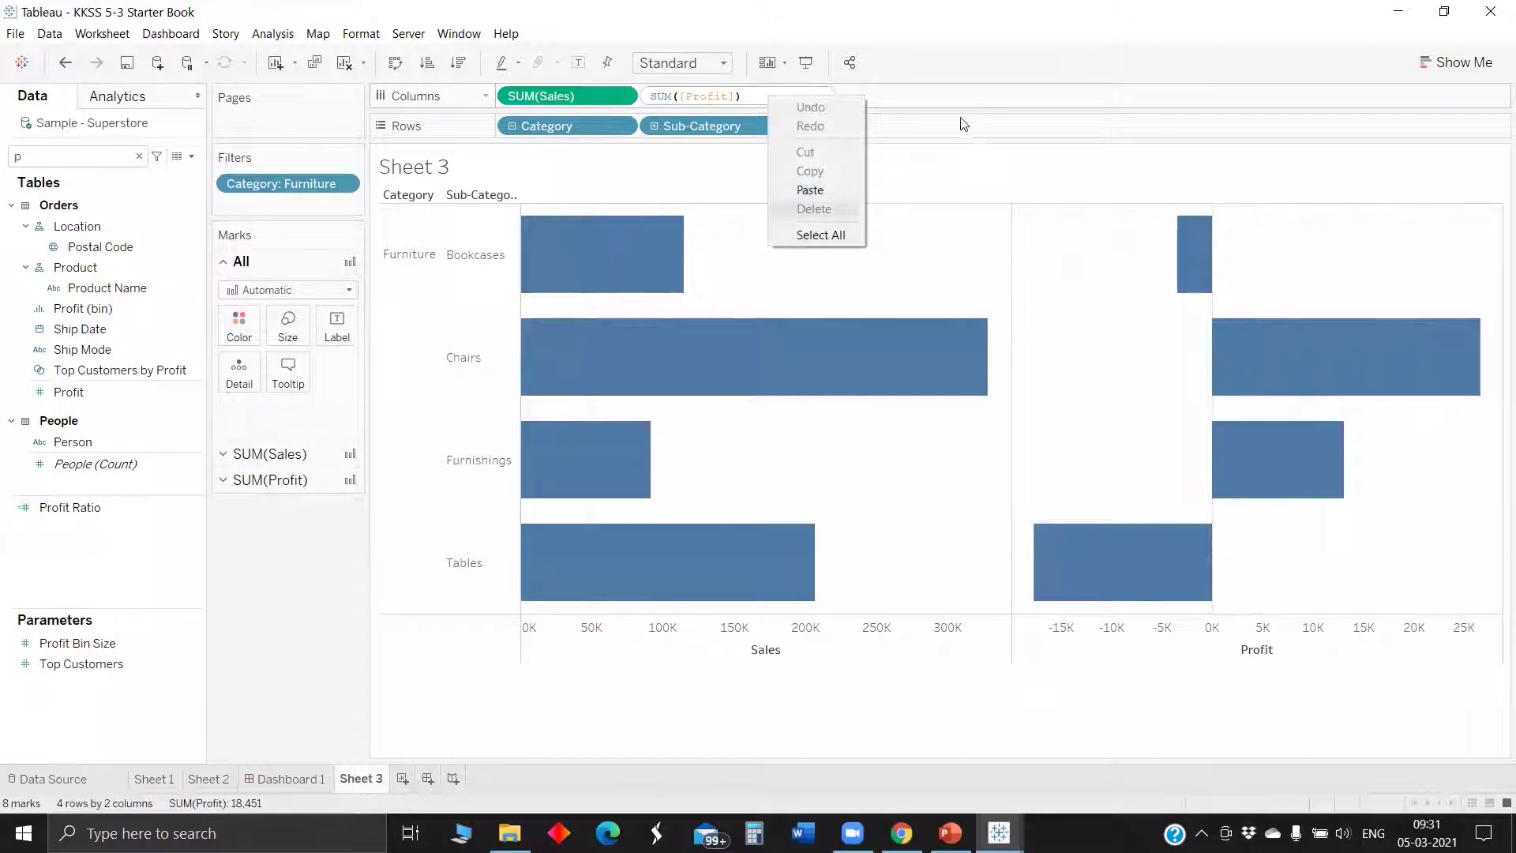
left_click(746, 105)
double_click(745, 102)
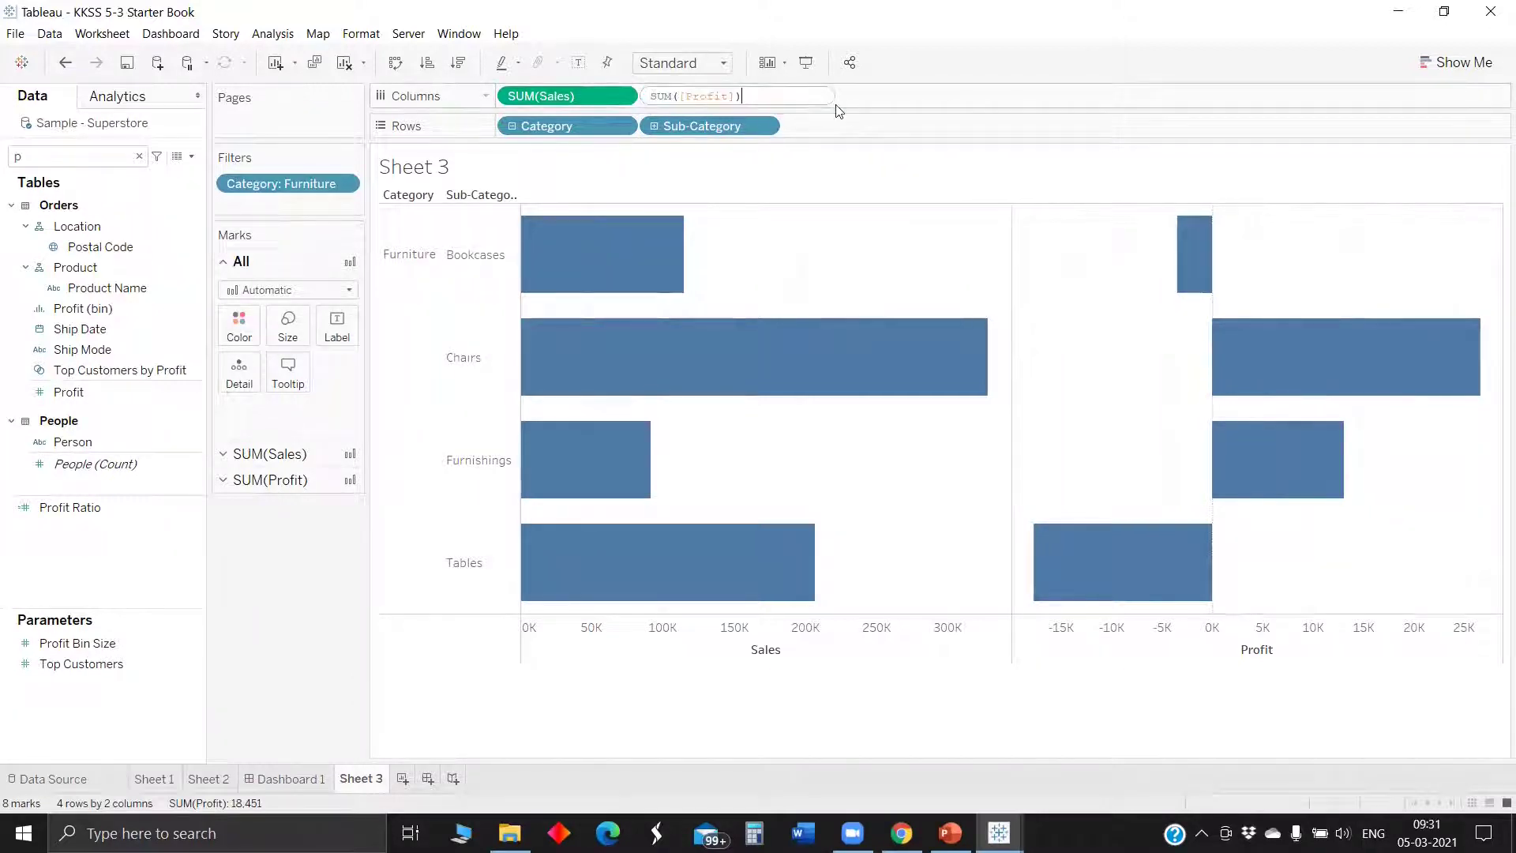
key("Return")
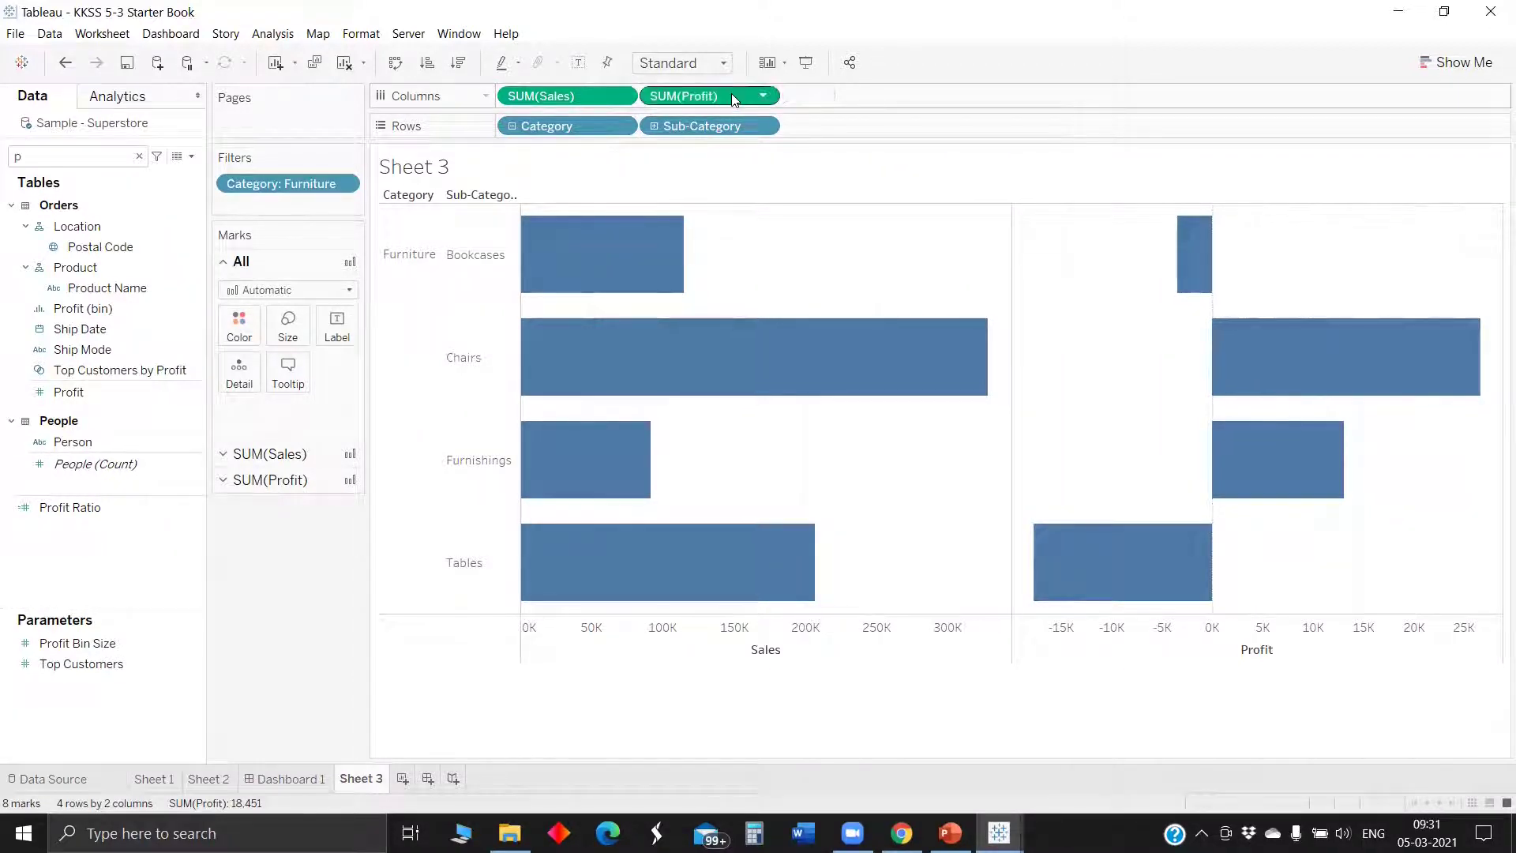
Step: Put Sales and Profit on a synchronized dual axis and hide the axis headers
right_click(731, 94)
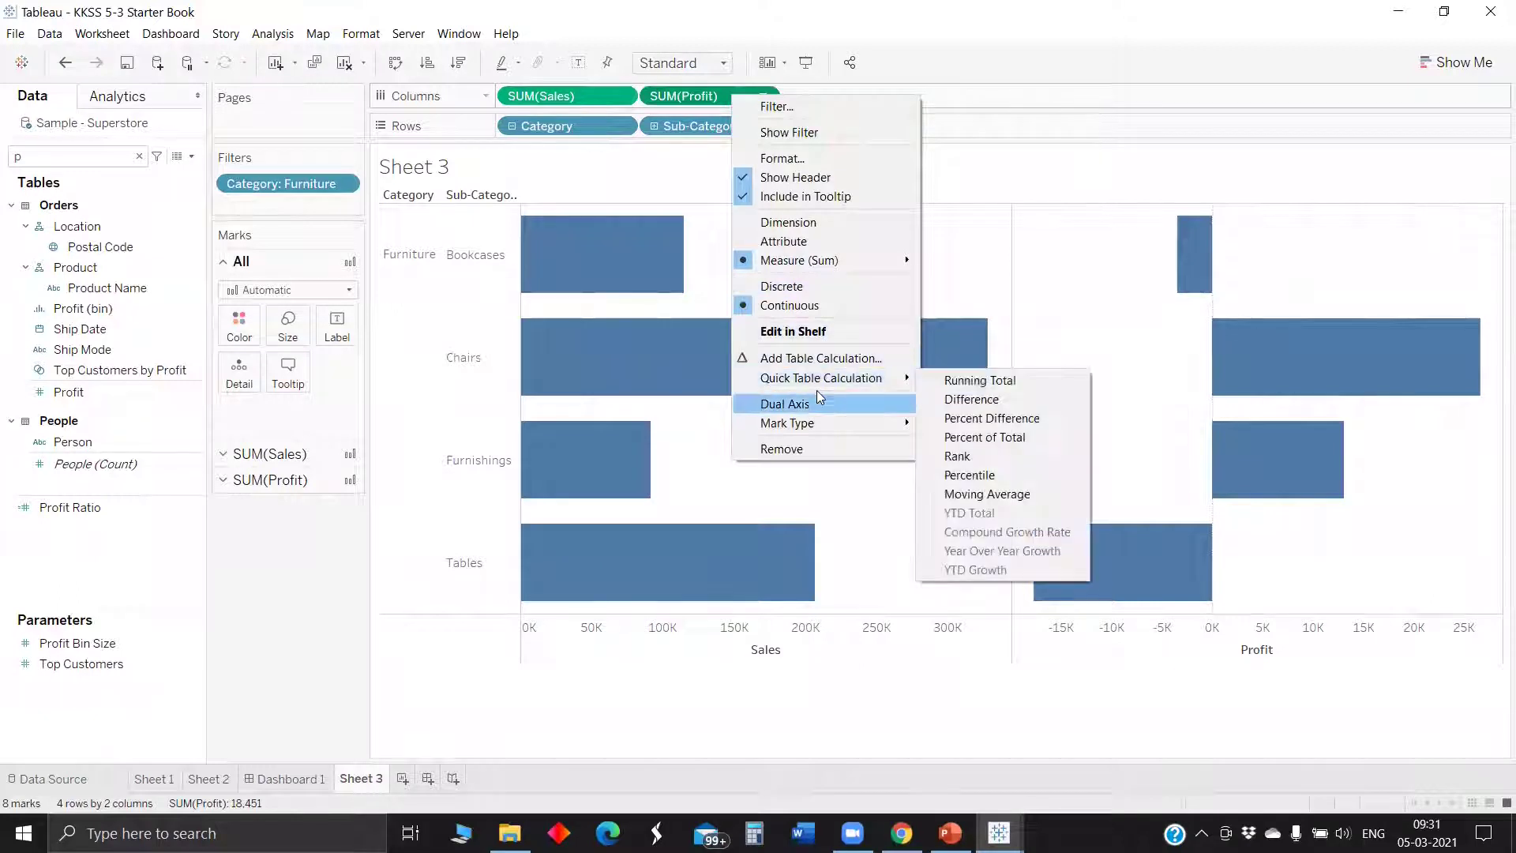
left_click(817, 404)
right_click(731, 662)
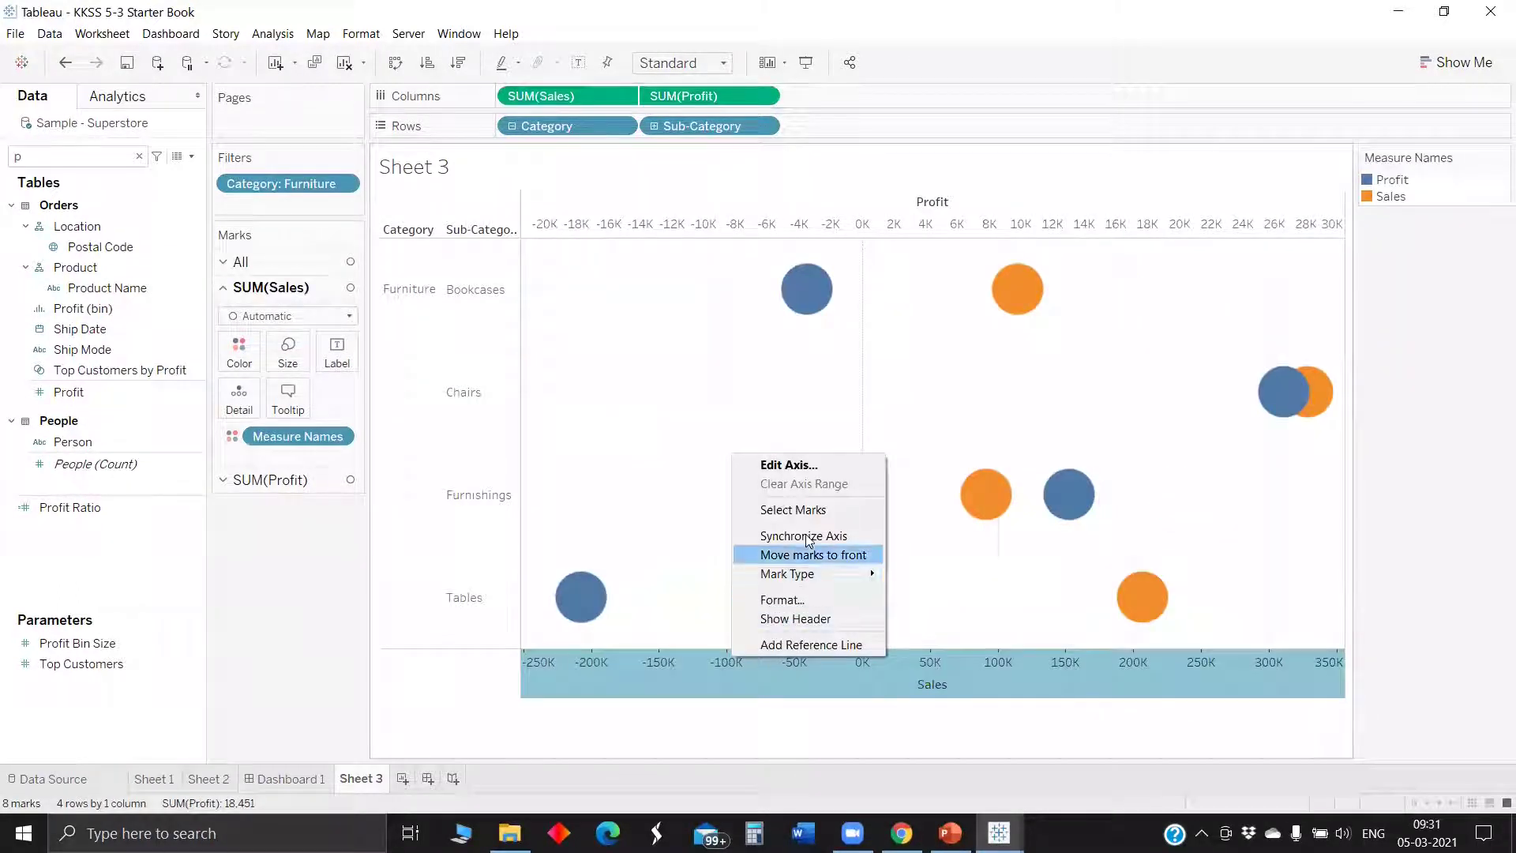
left_click(789, 536)
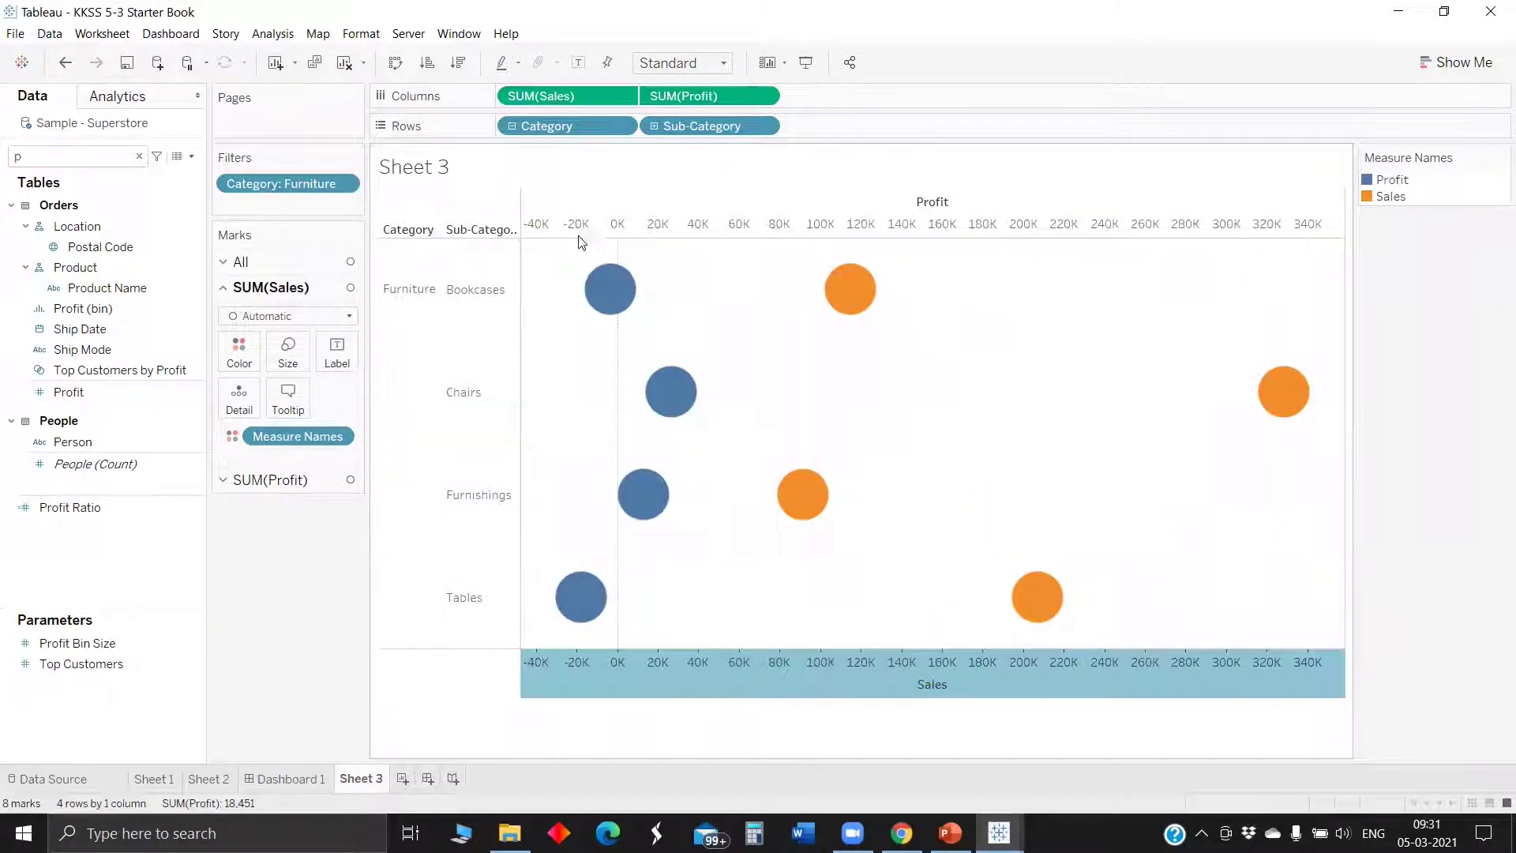
right_click(626, 213)
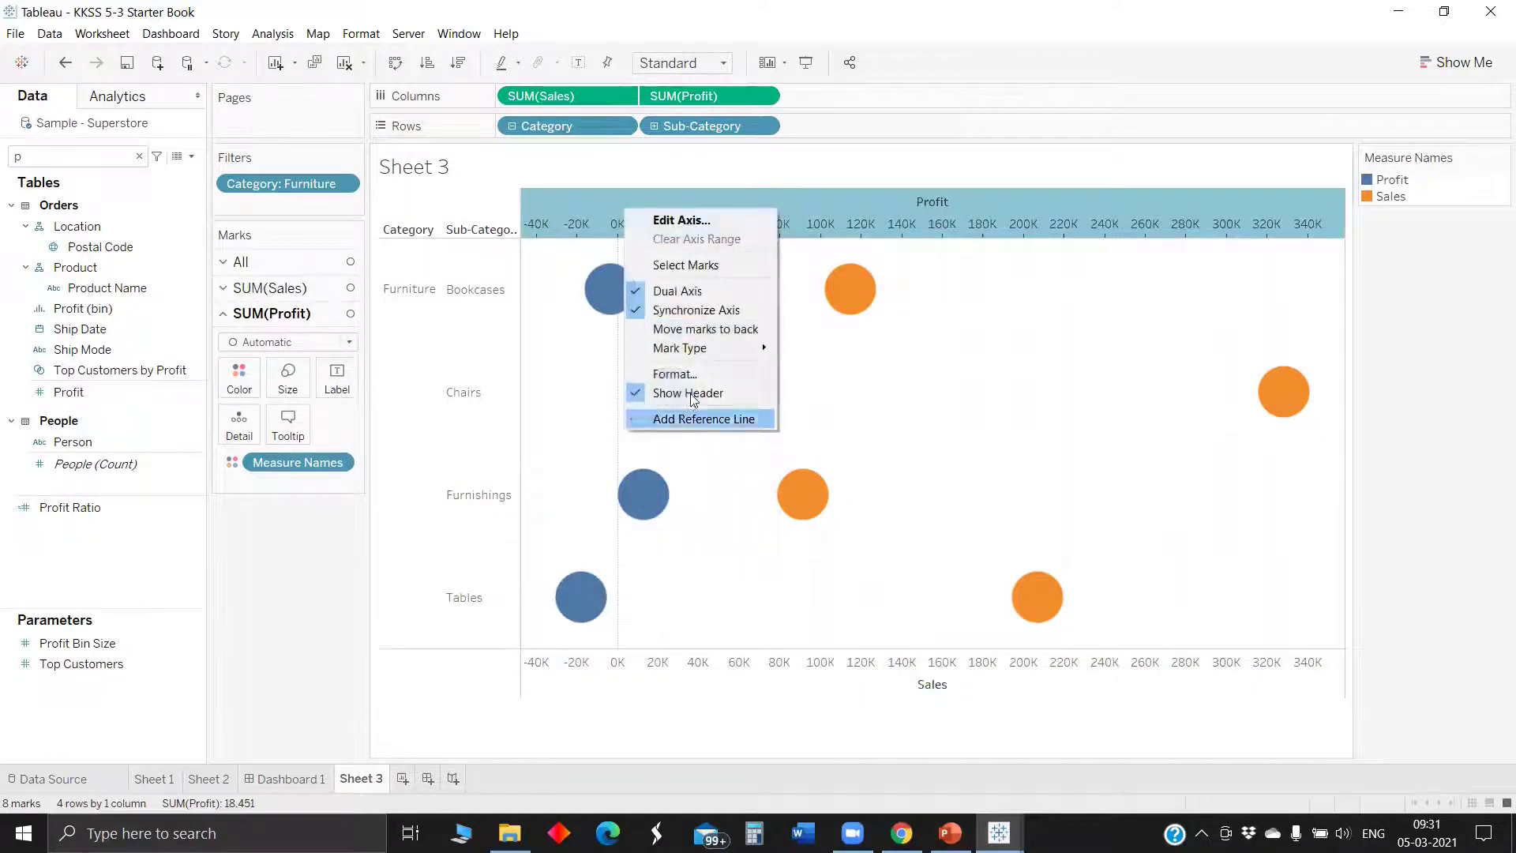
left_click(687, 390)
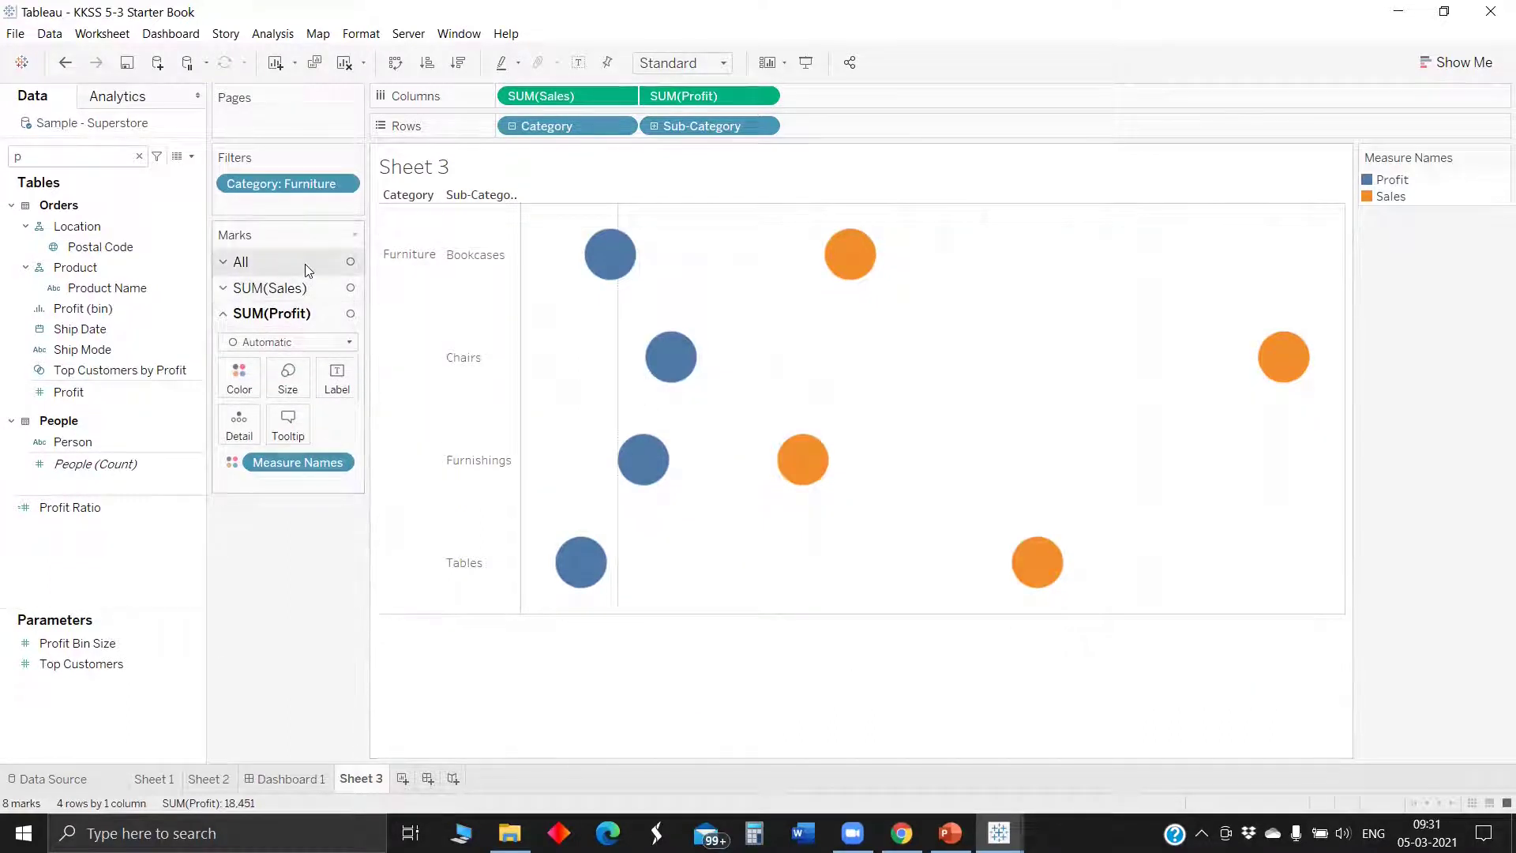
Step: Set the mark type of SUM(Sales) to Bar
left_click(305, 264)
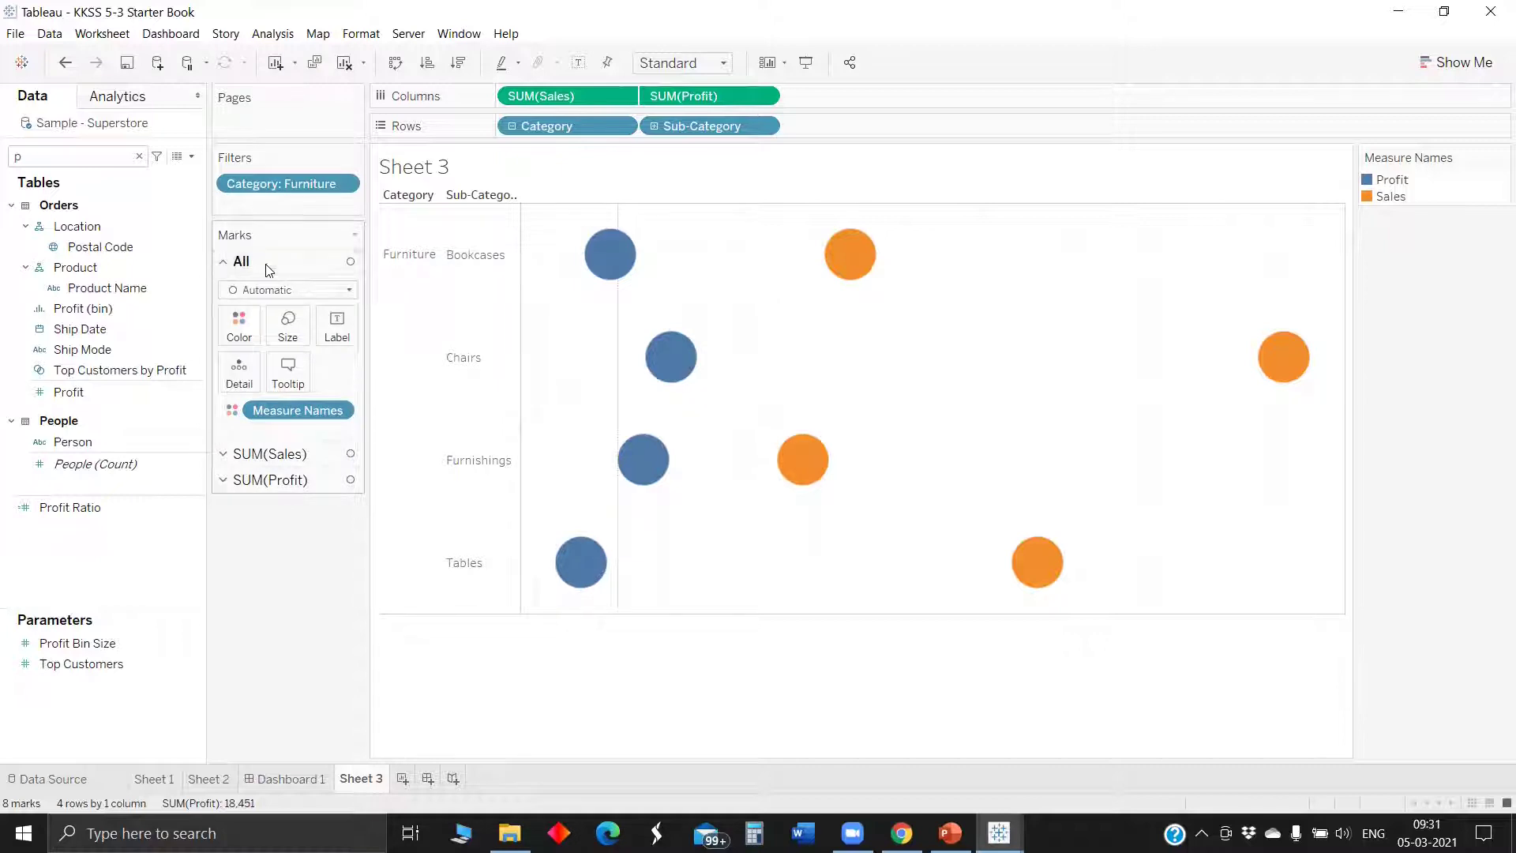
left_click(268, 454)
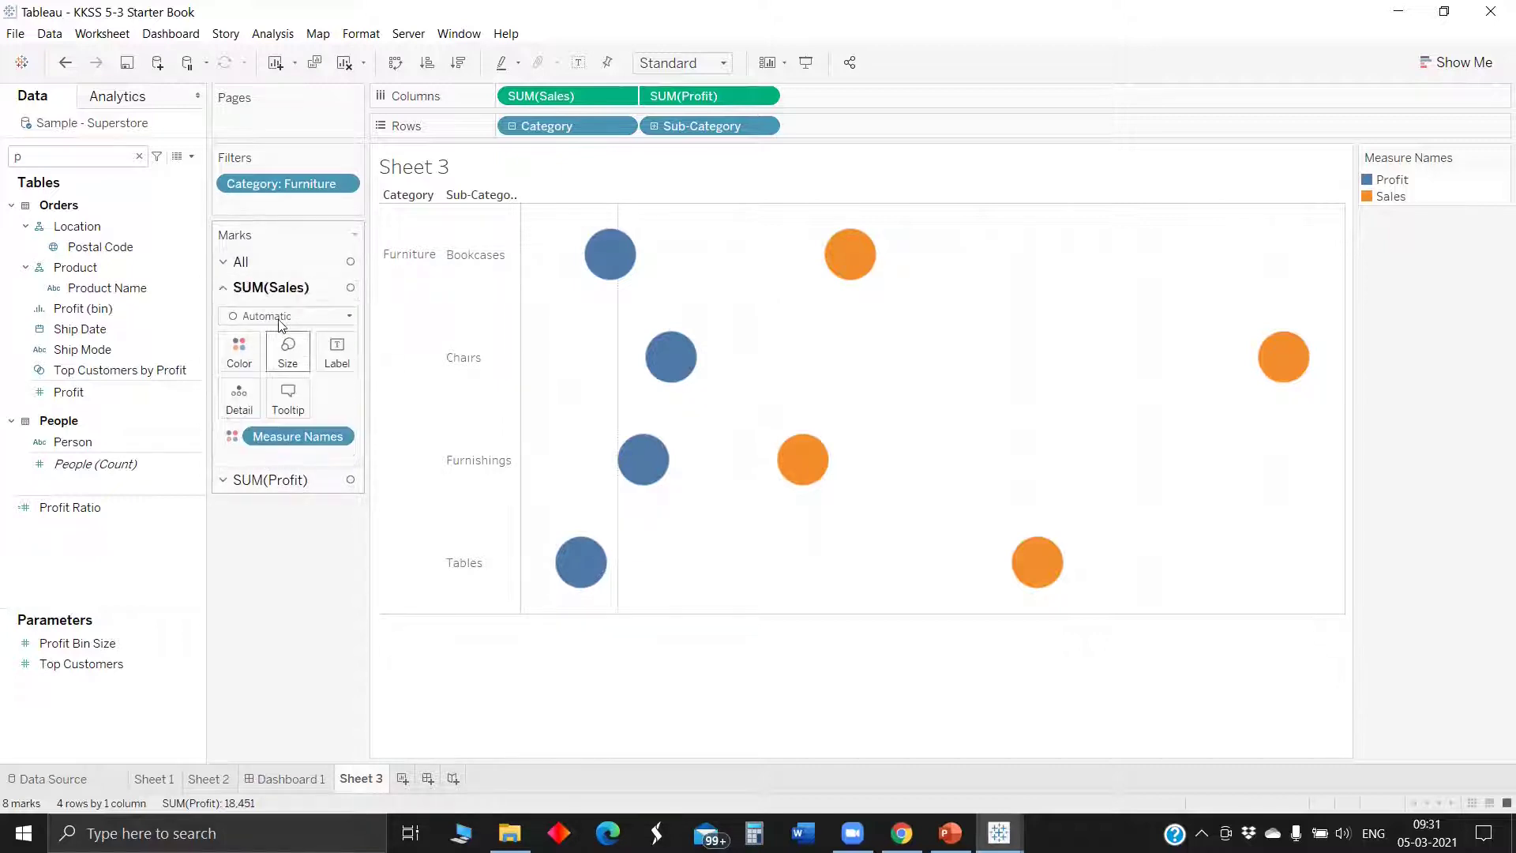
left_click(272, 315)
left_click(278, 356)
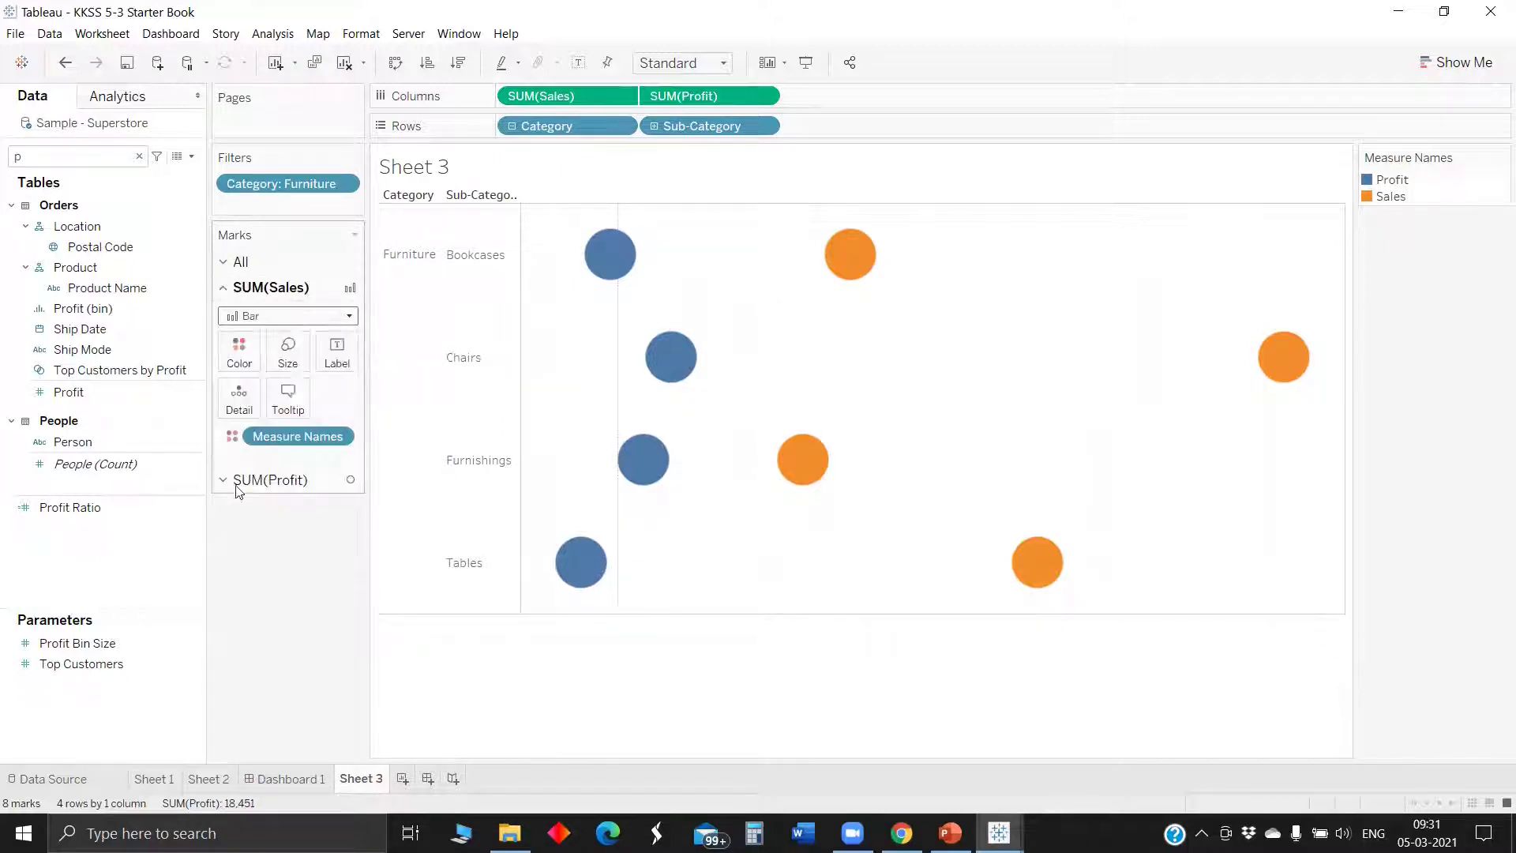
Step: Set the mark type of SUM(Profit) to Shape
left_click(272, 481)
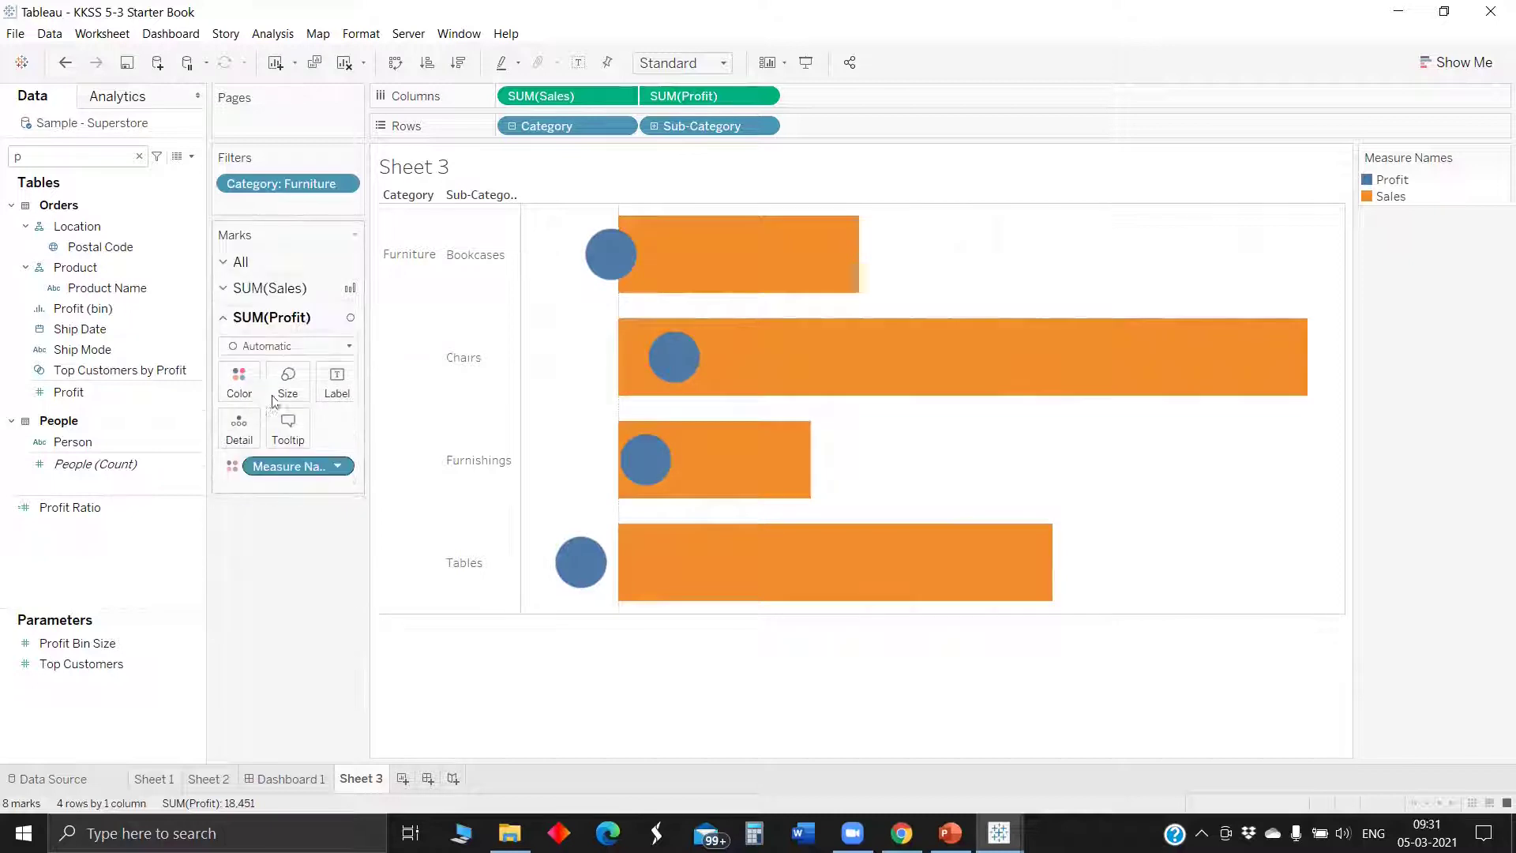
left_click(286, 345)
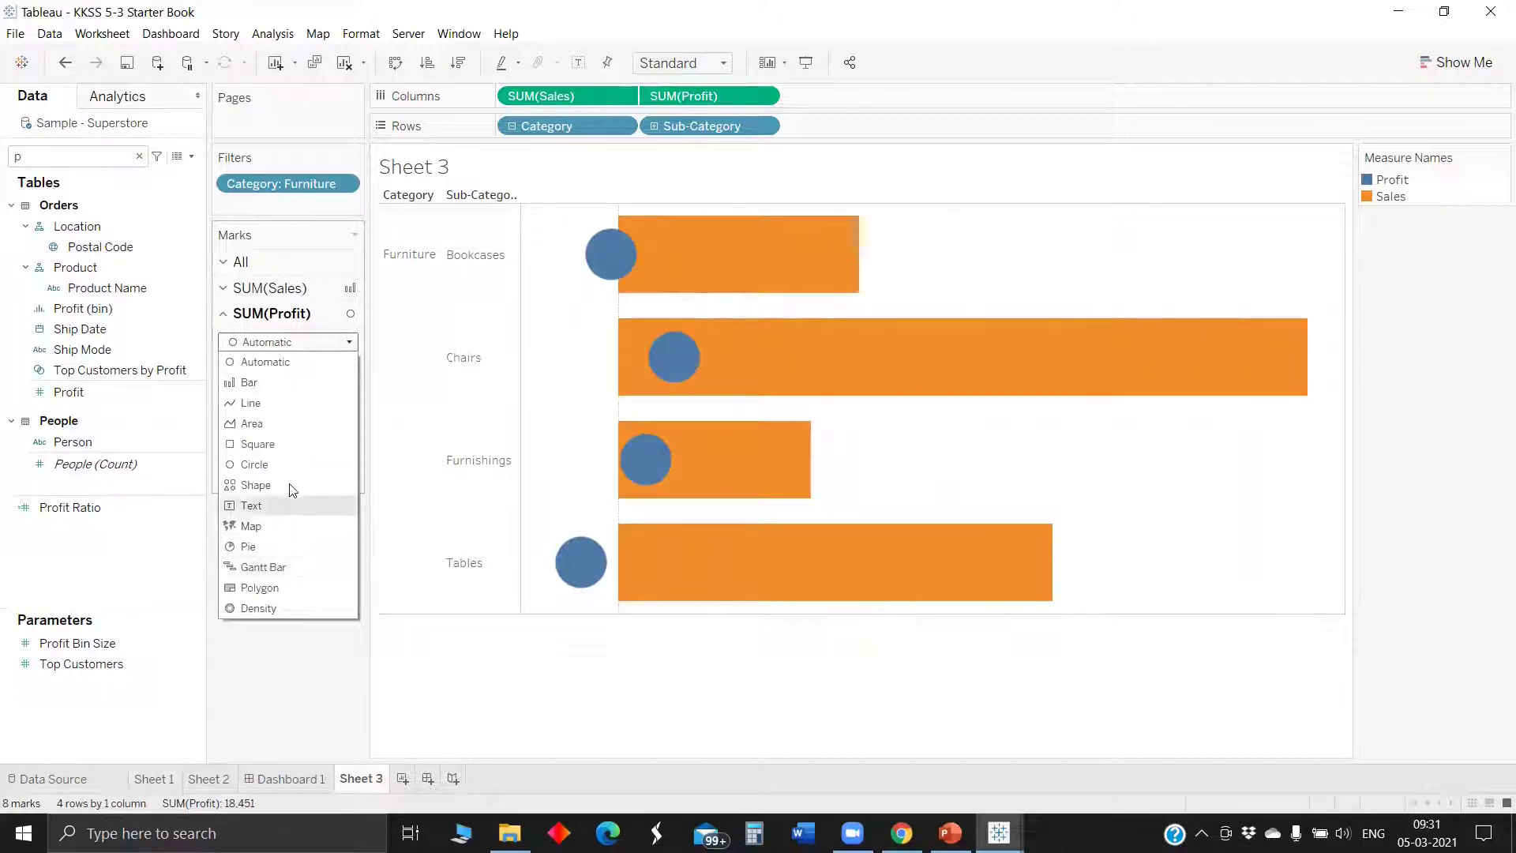
key("Return")
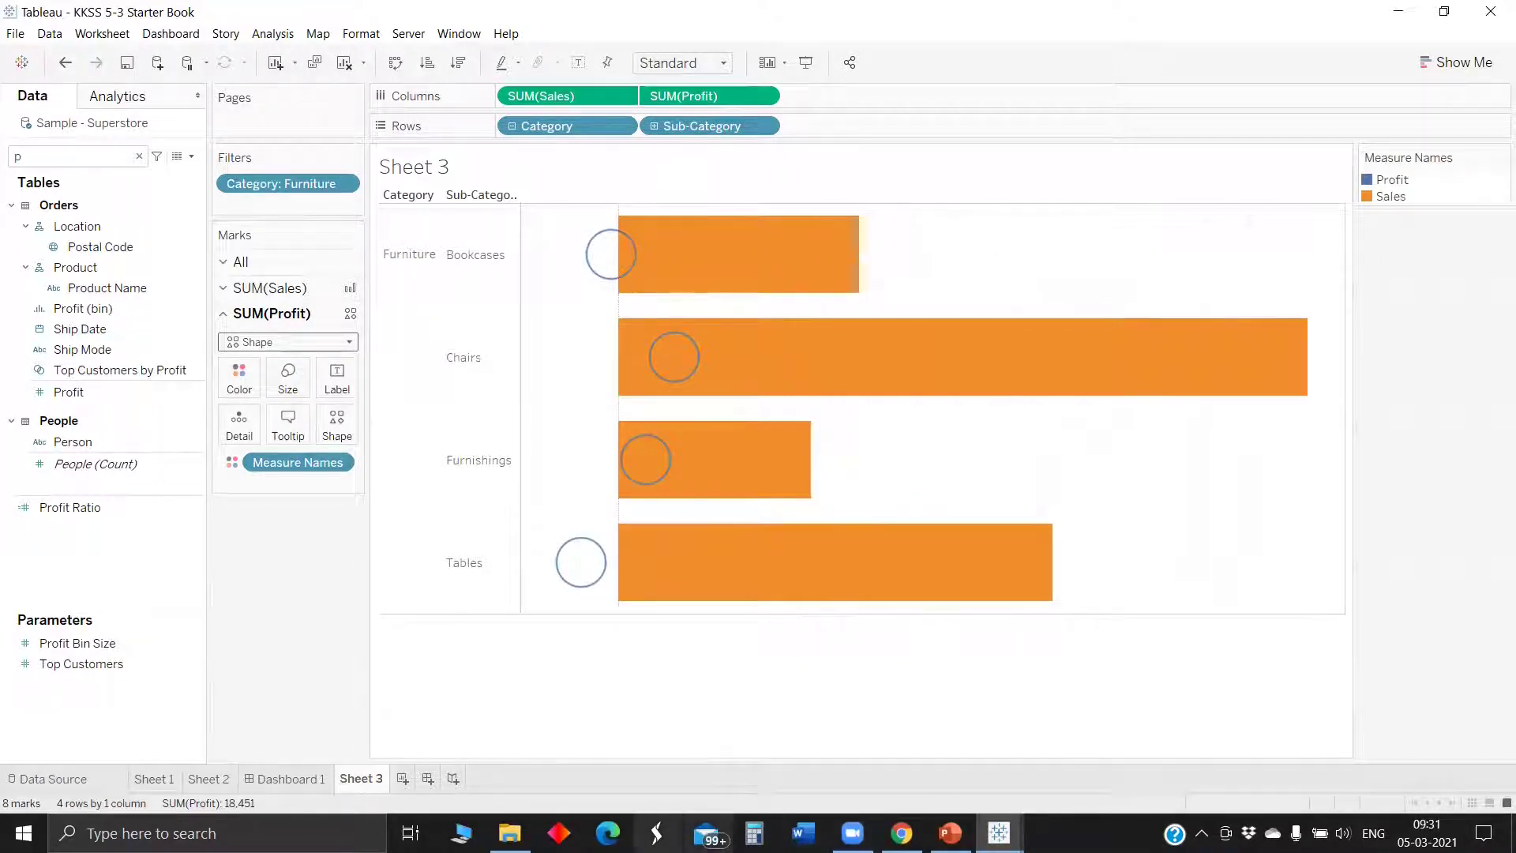
Step: Switch to File Explorer and examine the custom shape images in Documents > My Tableau Repository > Shapes > KKSS UEI
left_click(509, 833)
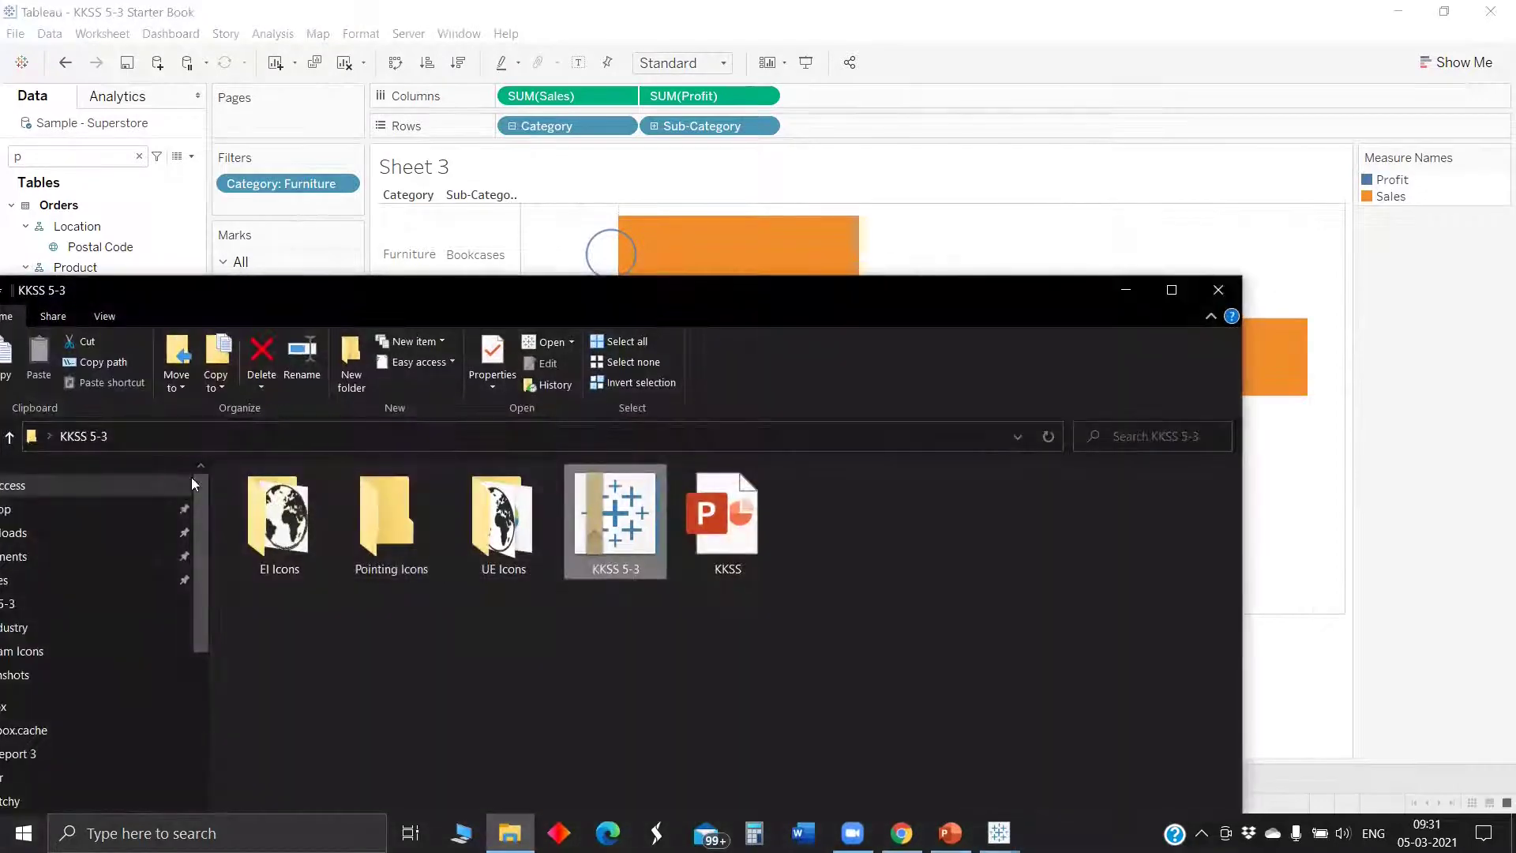
left_click_drag(477, 288, 668, 77)
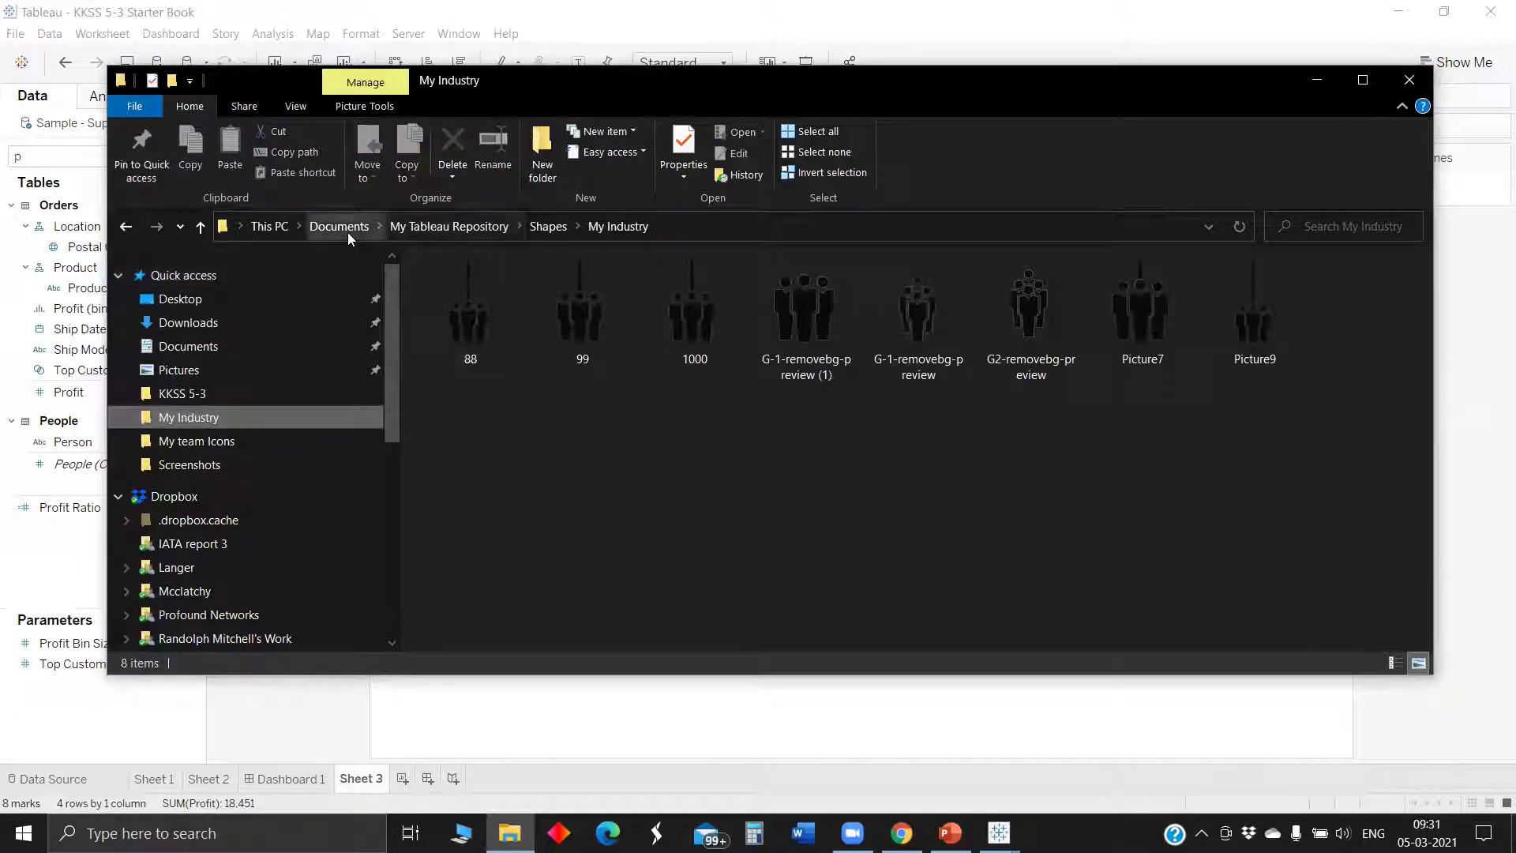
left_click(365, 235)
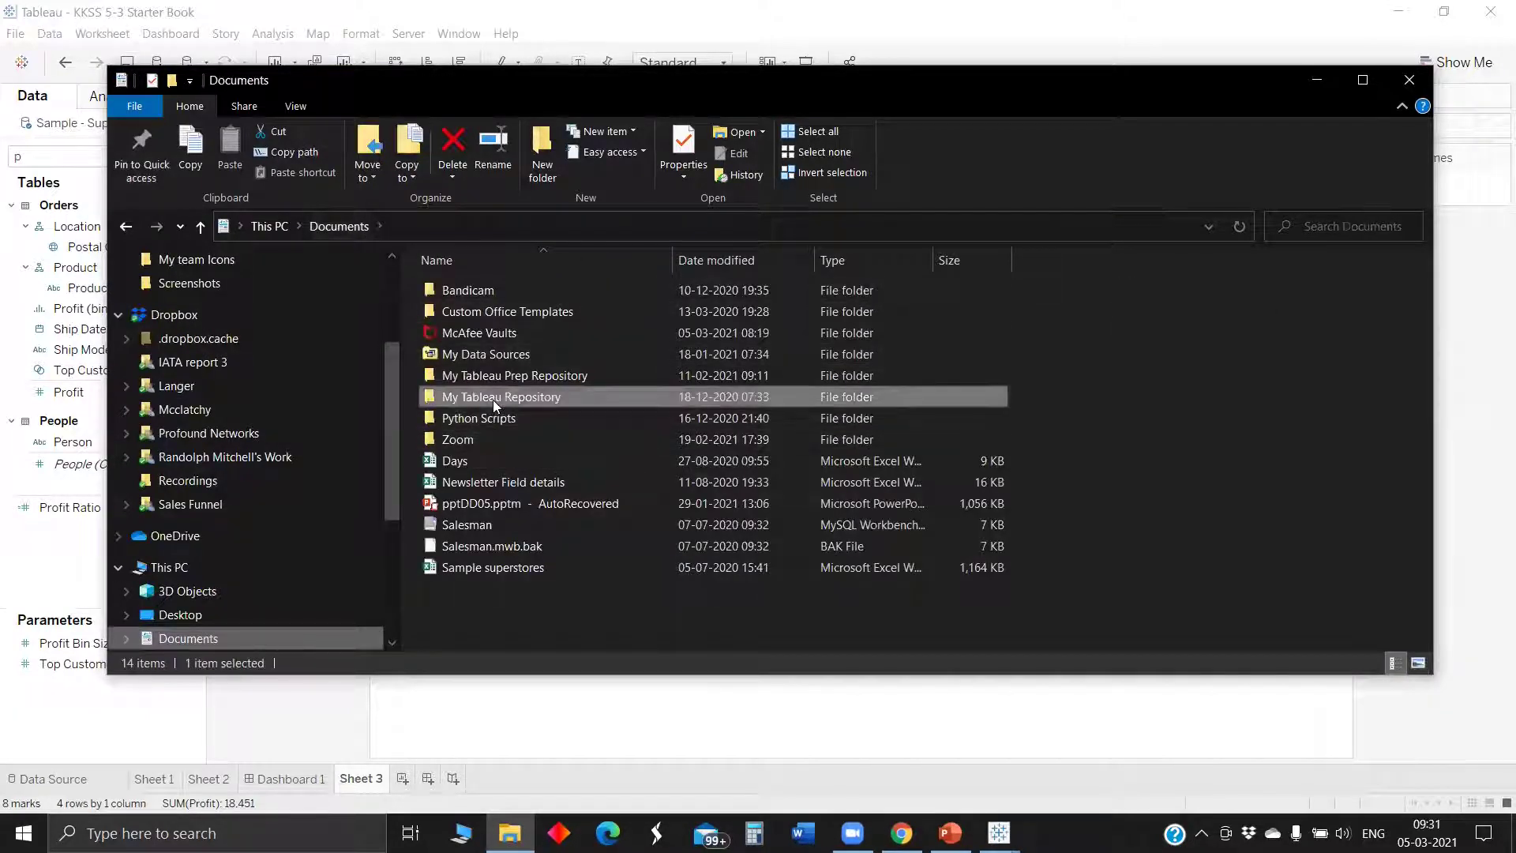
double_click(493, 399)
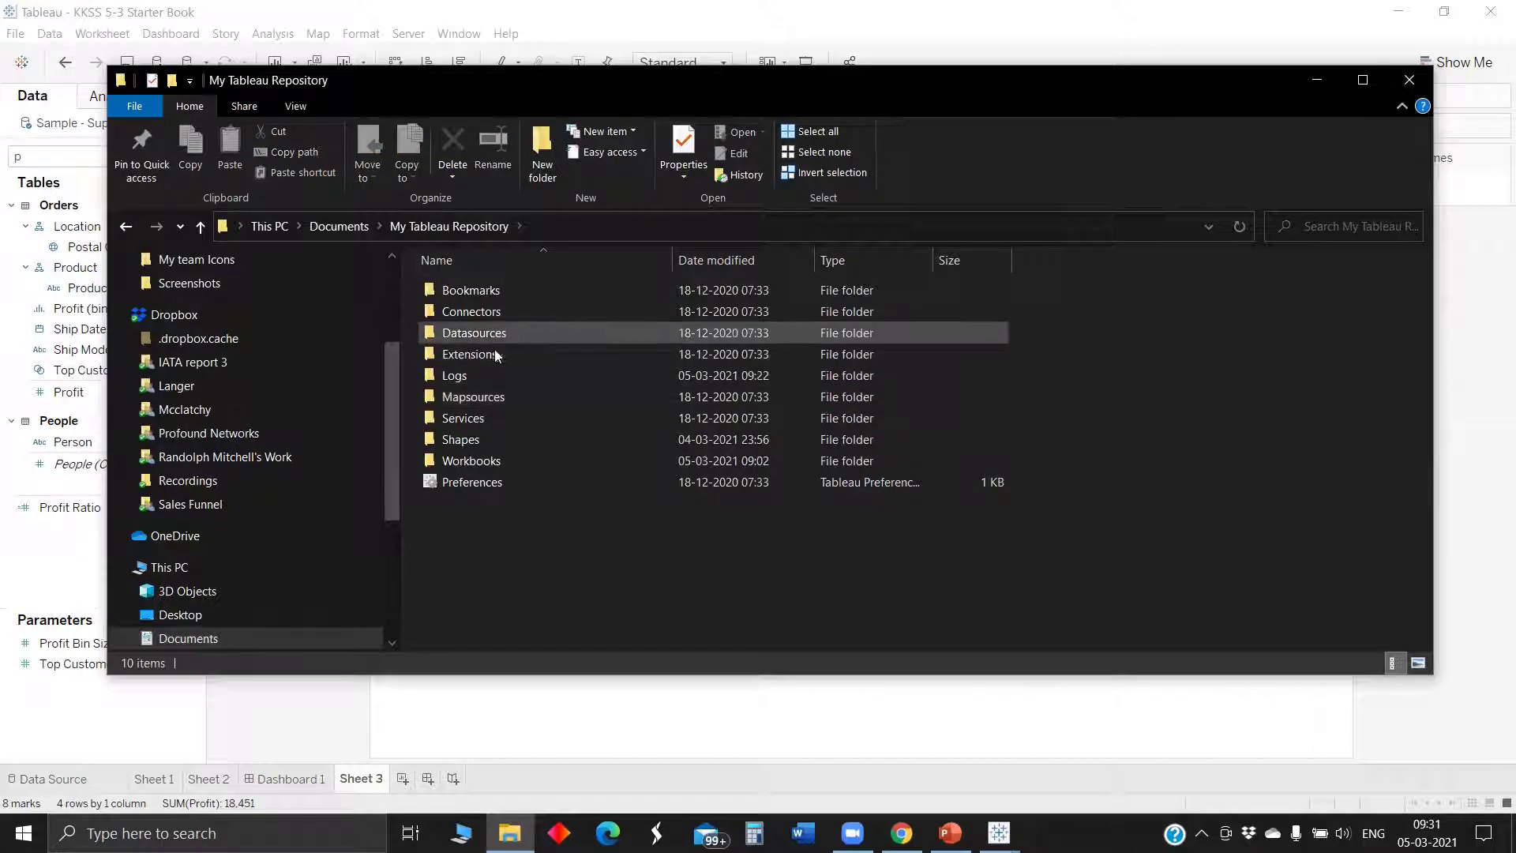
double_click(483, 434)
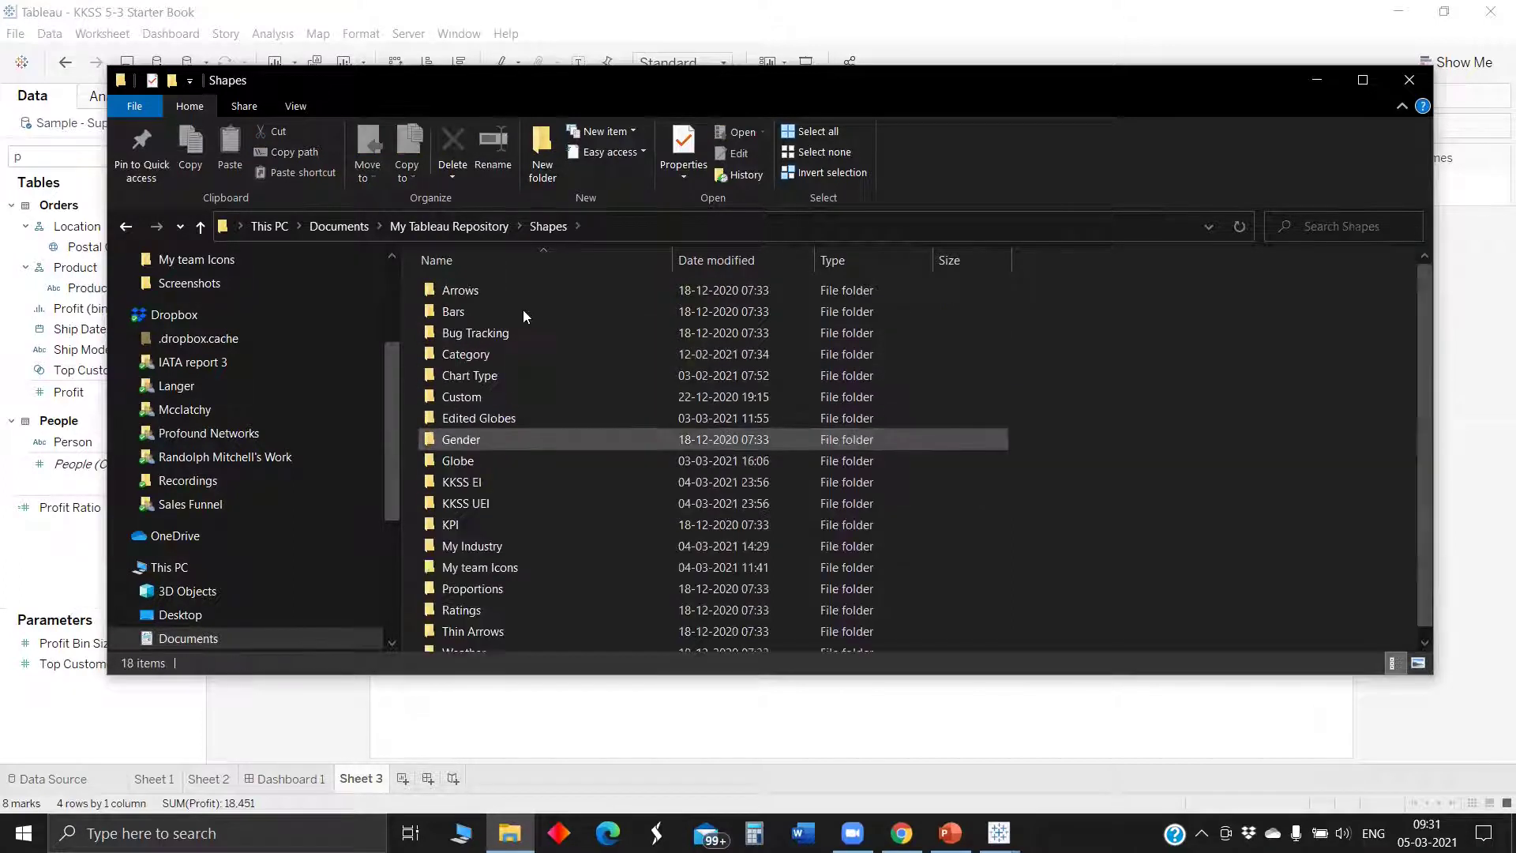
scroll(492, 379, "down", 1)
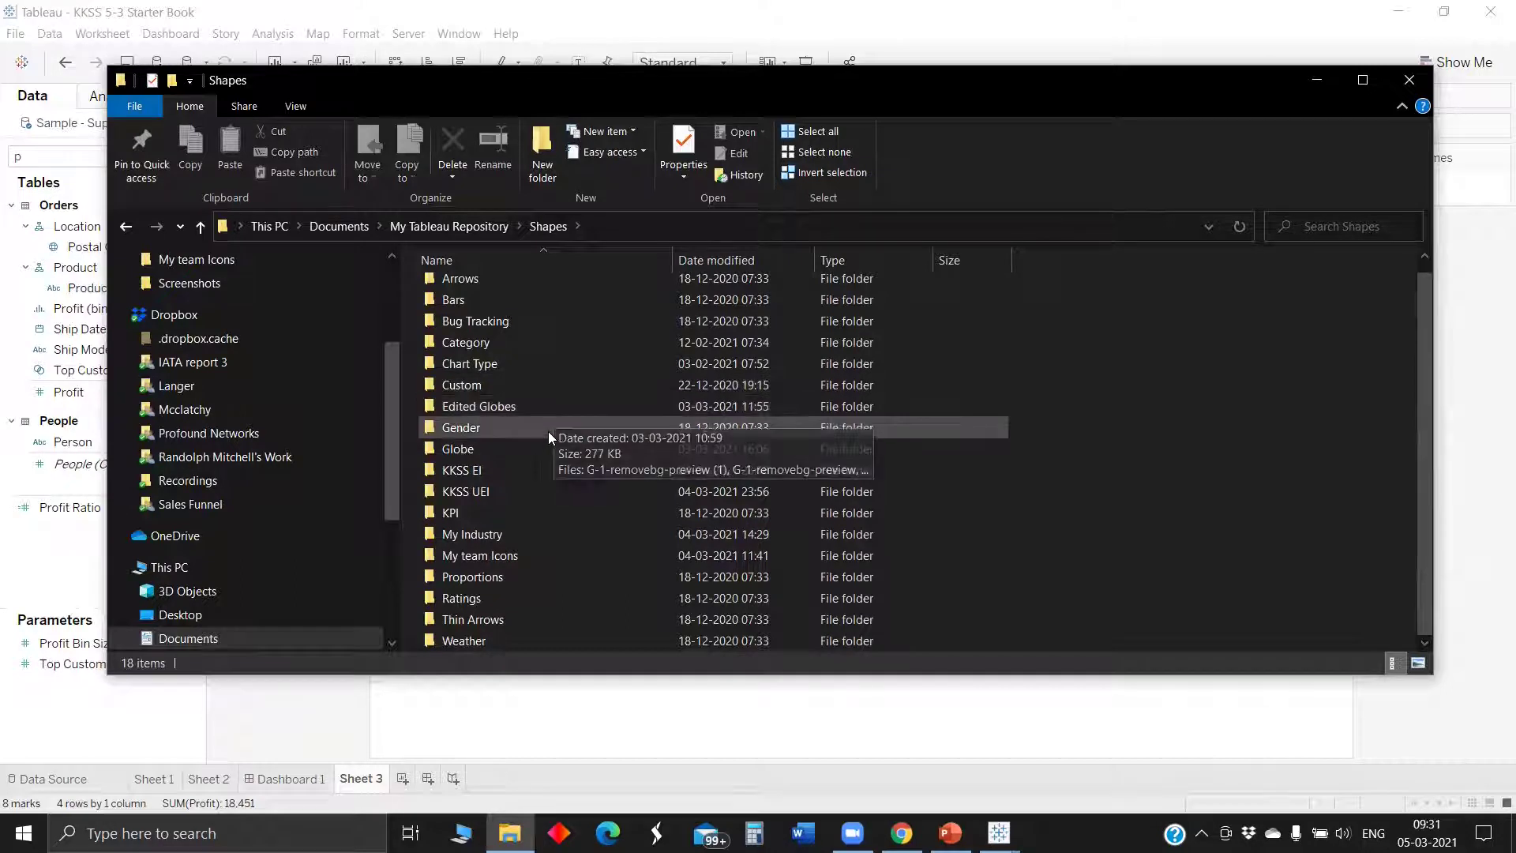
left_click(544, 490)
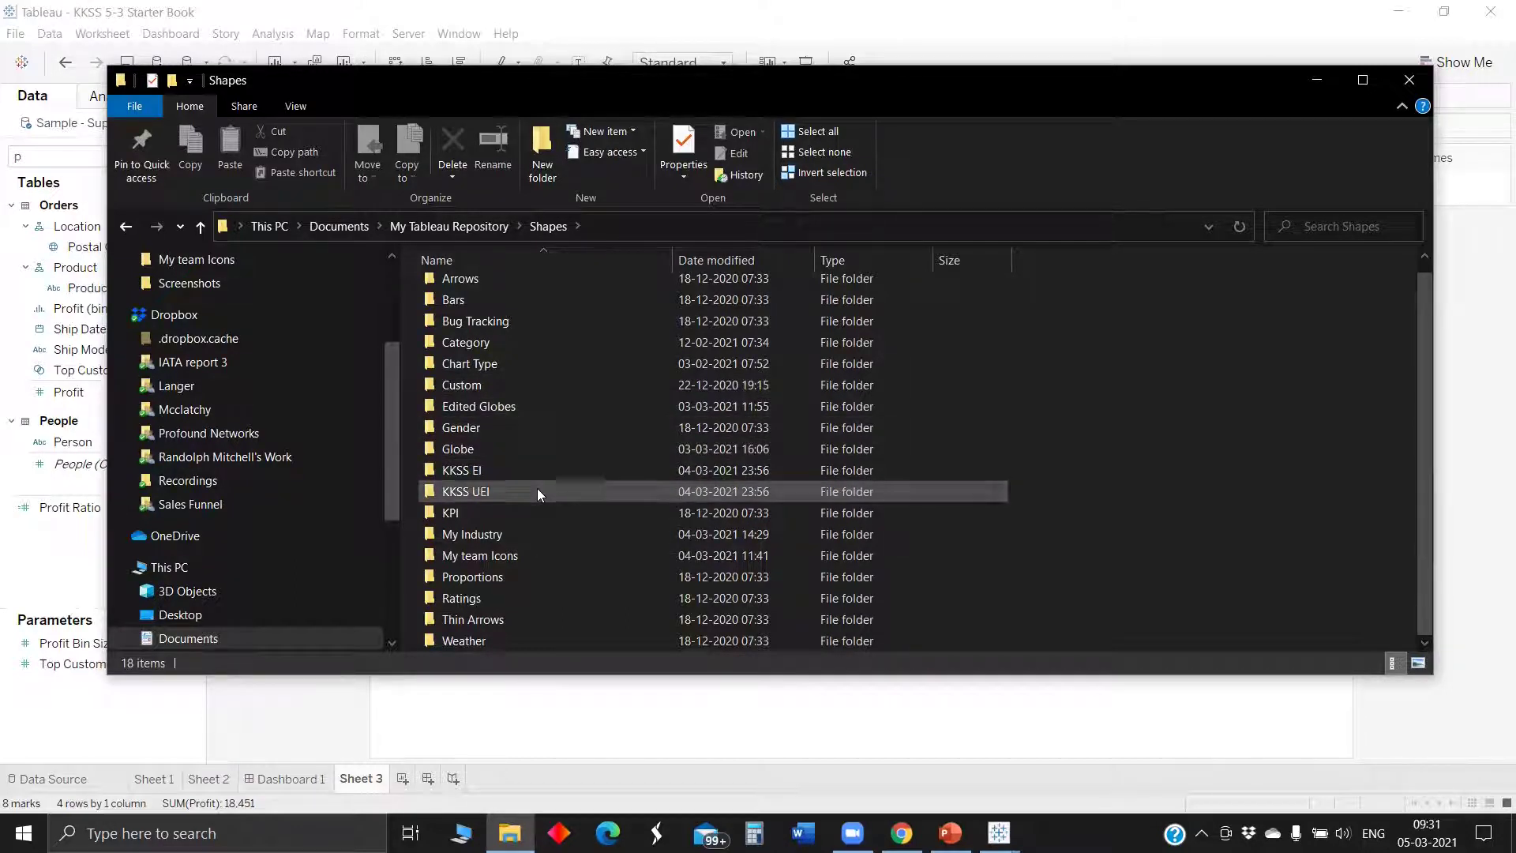
double_click(537, 488)
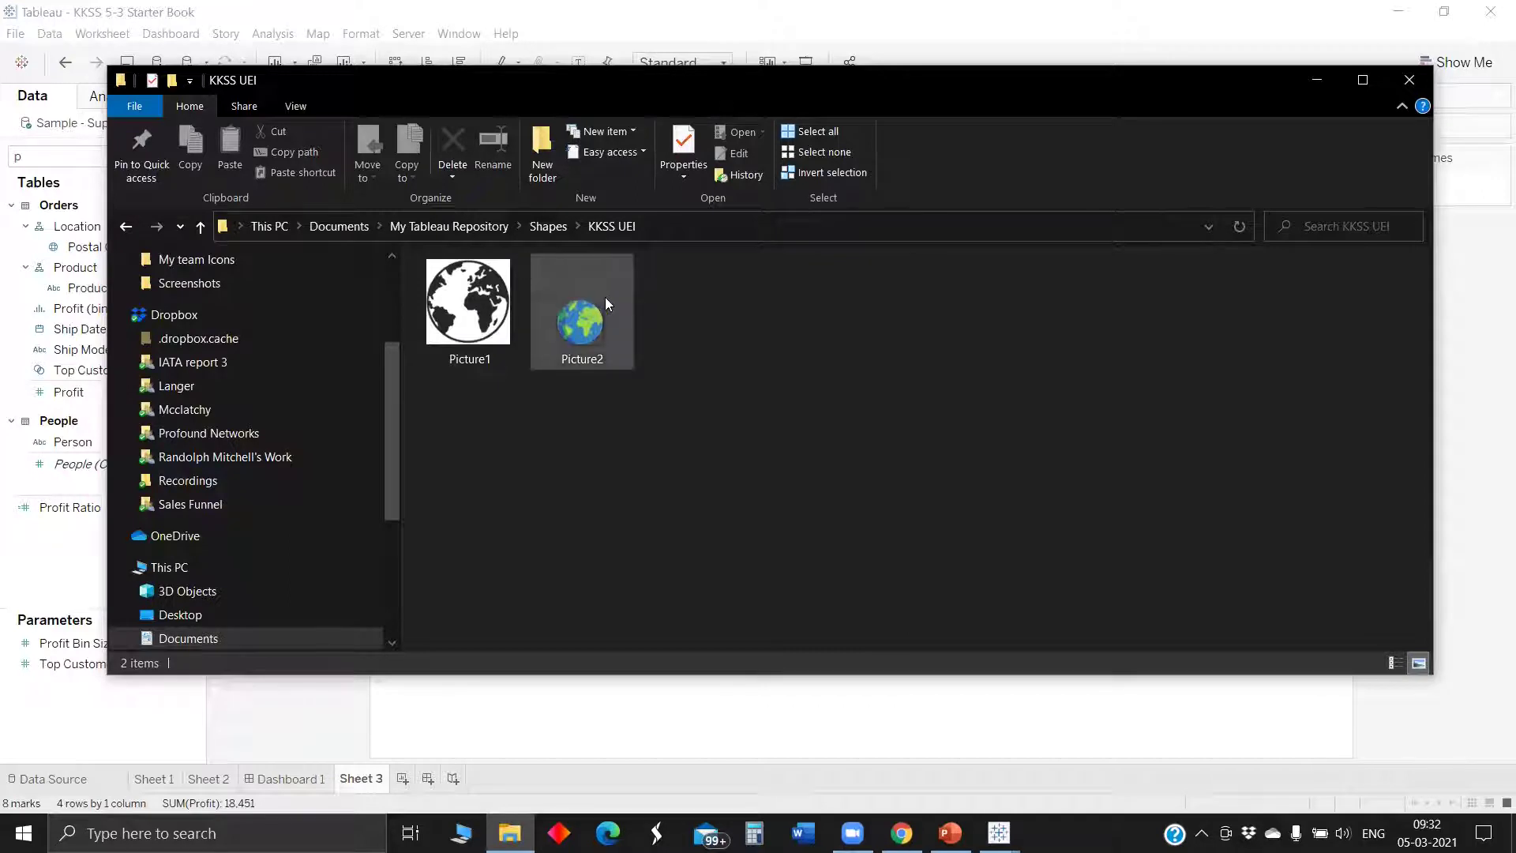
mouse_move(605, 297)
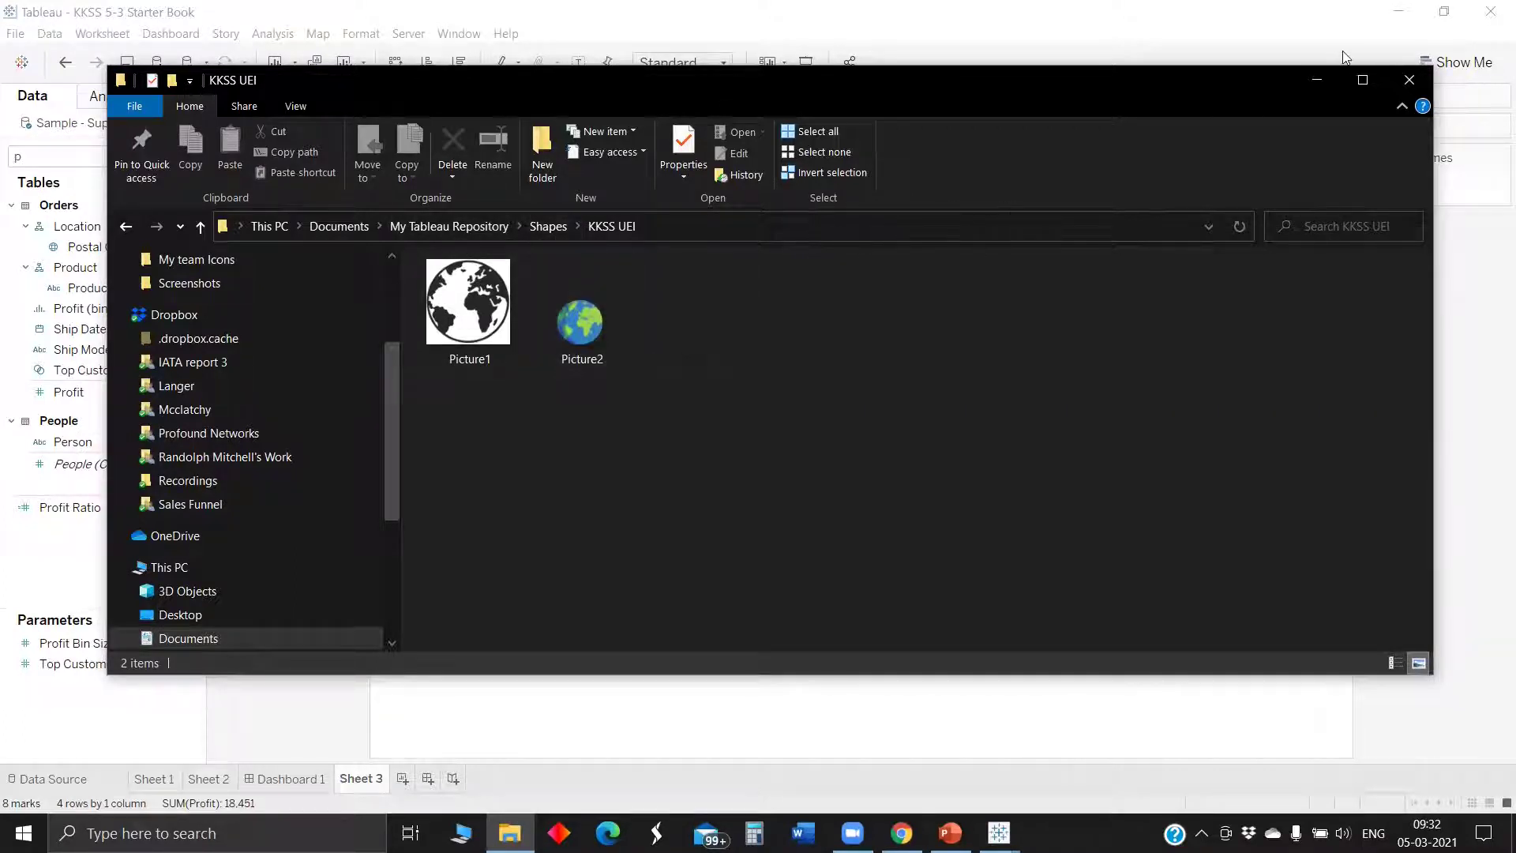
Step: Switch back to Tableau and assign the blue-green globe from the KKSS UEI shape palette to the SUM(Profit) marks
key("alt+Tab")
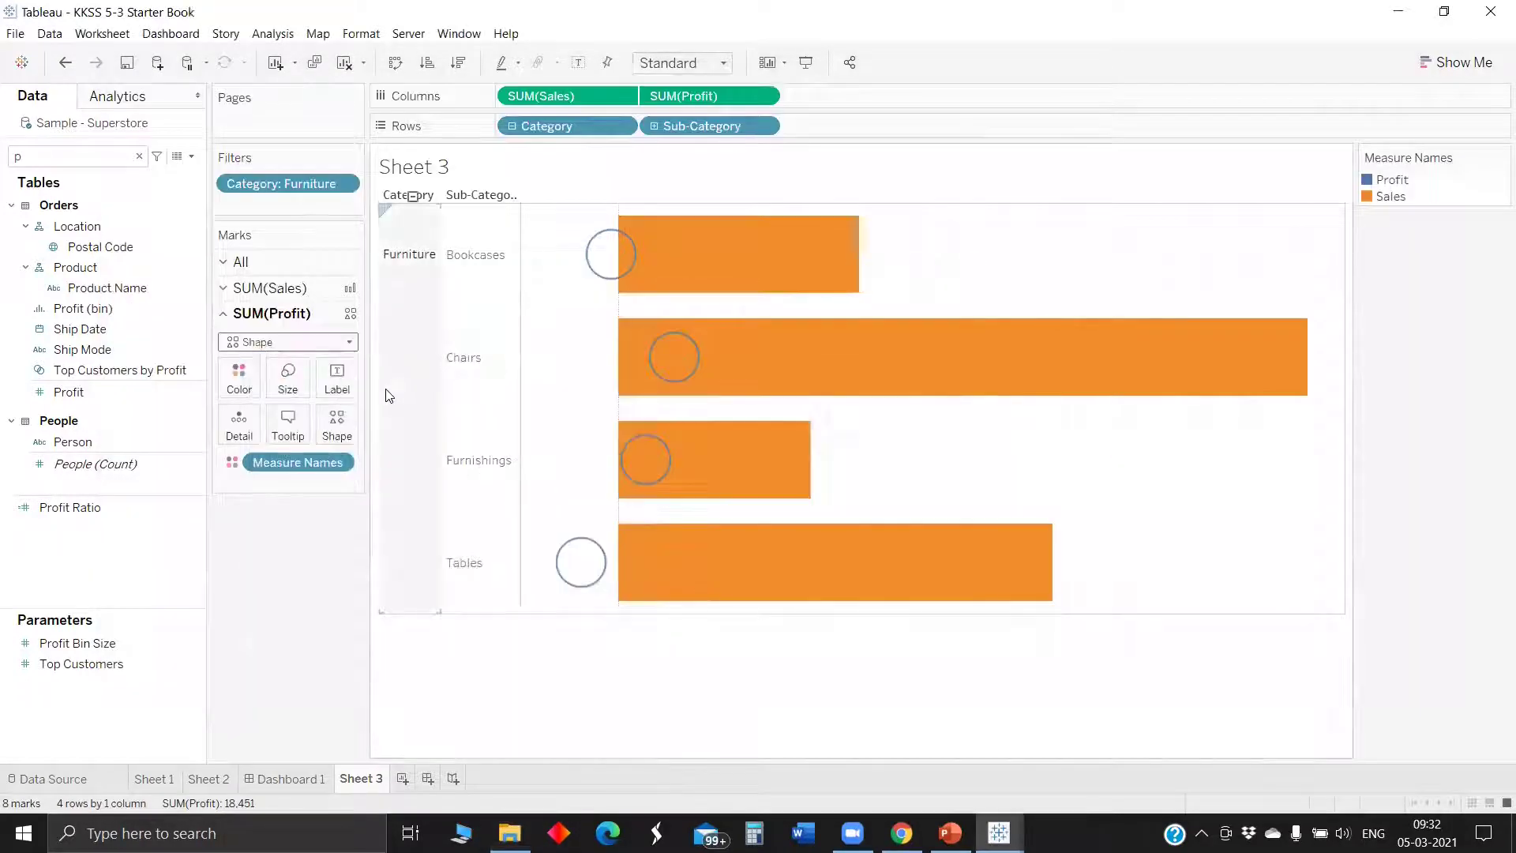
left_click(338, 439)
left_click(371, 541)
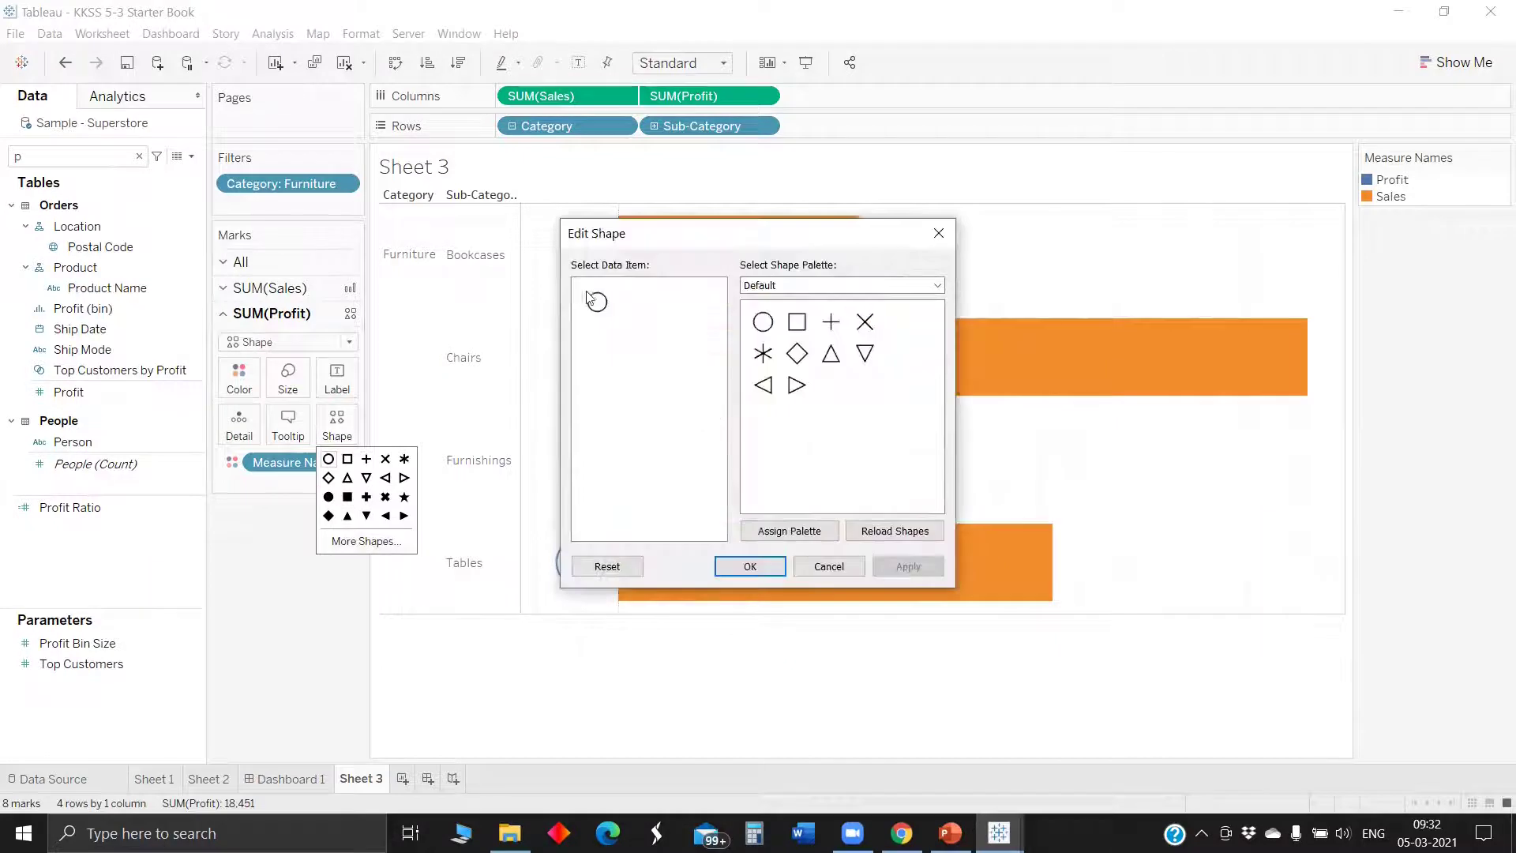
left_click(839, 285)
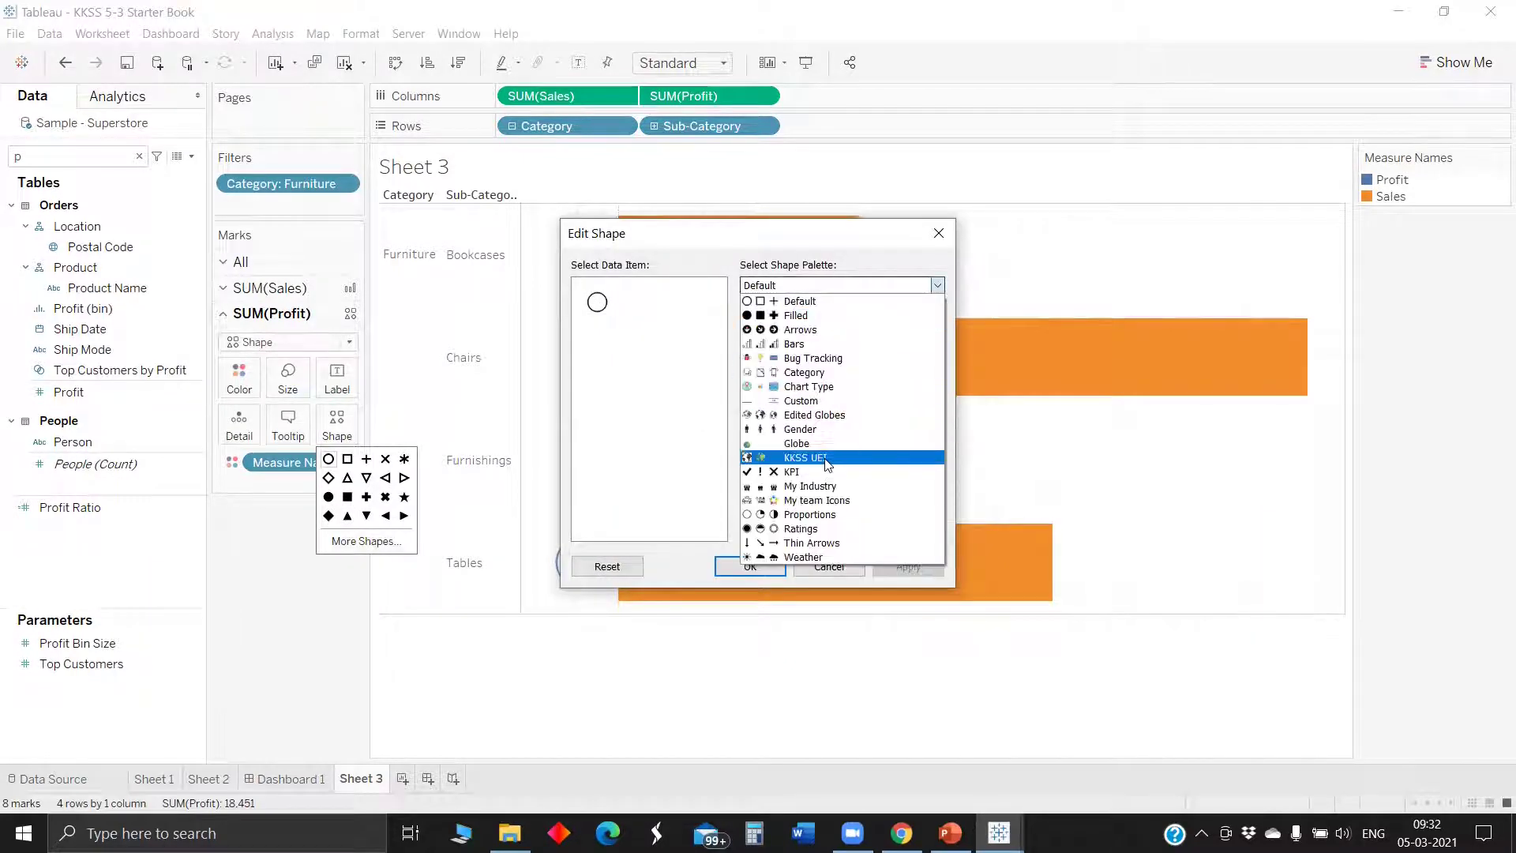
left_click(826, 464)
left_click(797, 321)
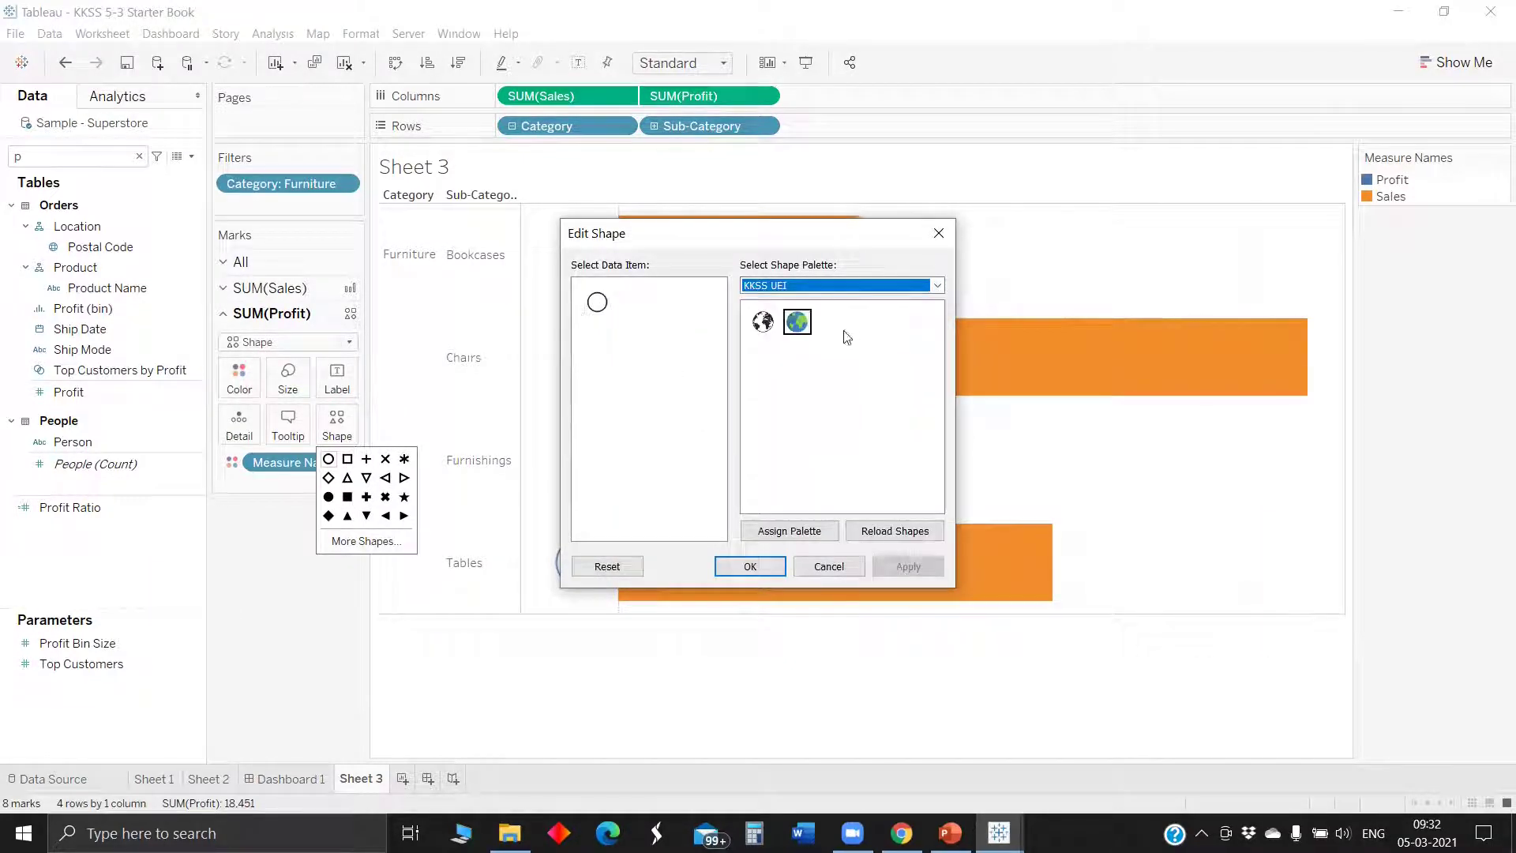
left_click(906, 566)
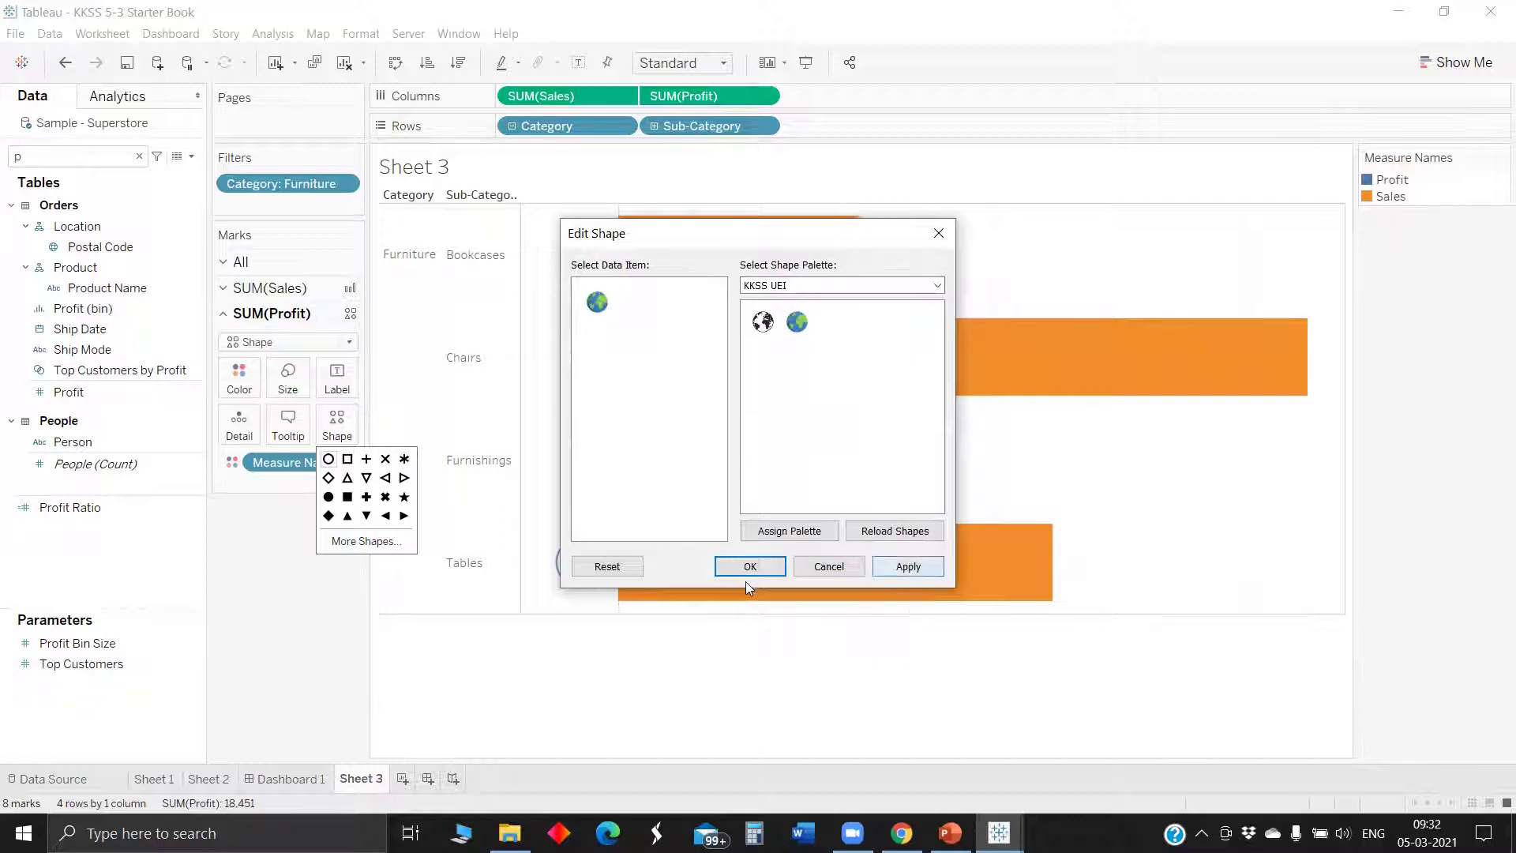
left_click(749, 567)
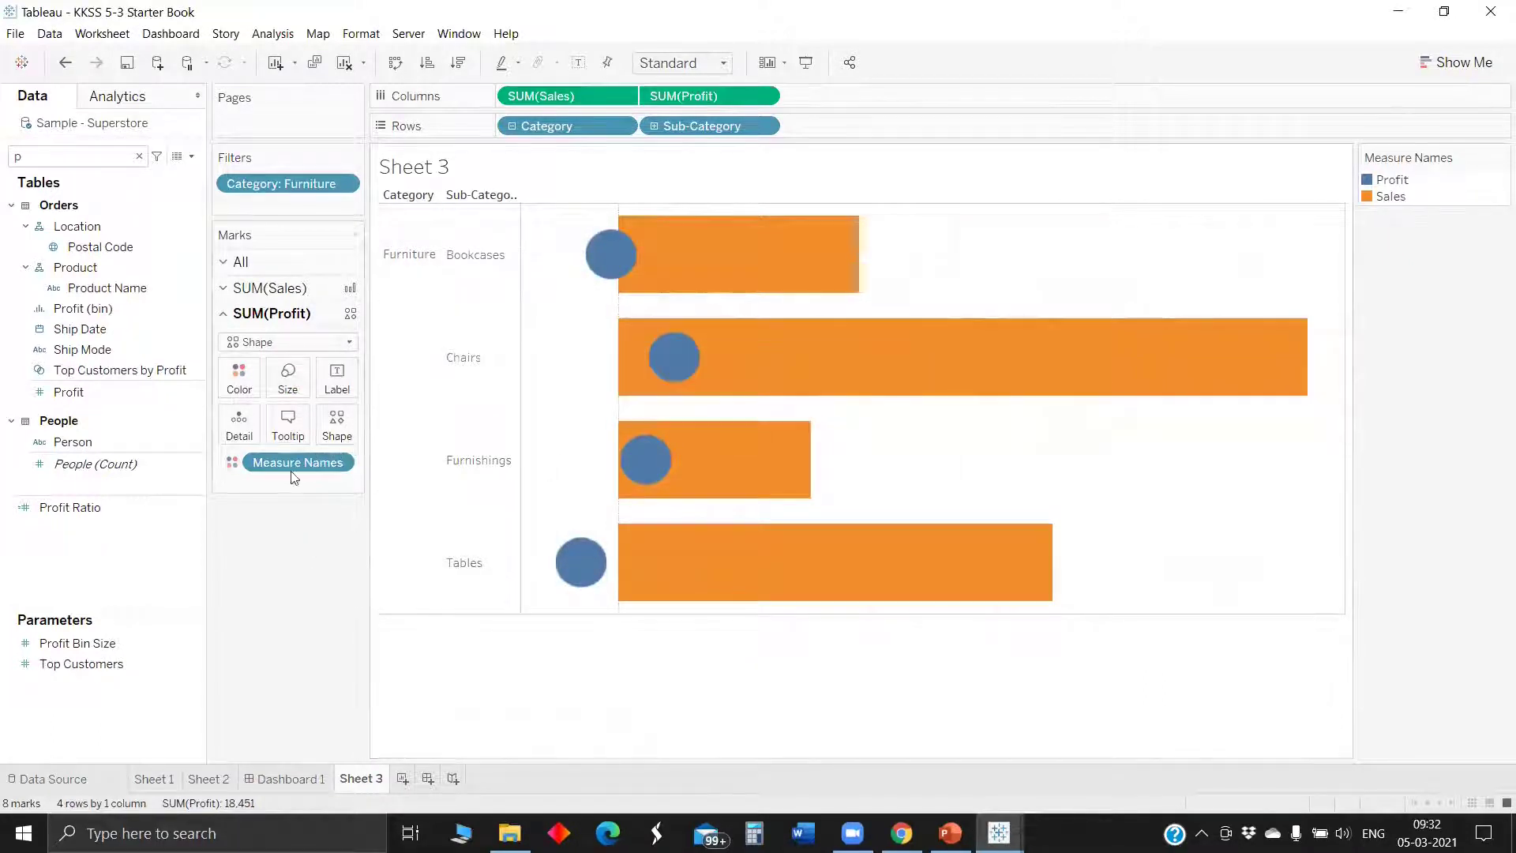
Step: Remove Measure Names from the SUM(Profit) marks and check the tooltips of the globes and bars
left_click_drag(288, 464, 357, 570)
mouse_move(679, 431)
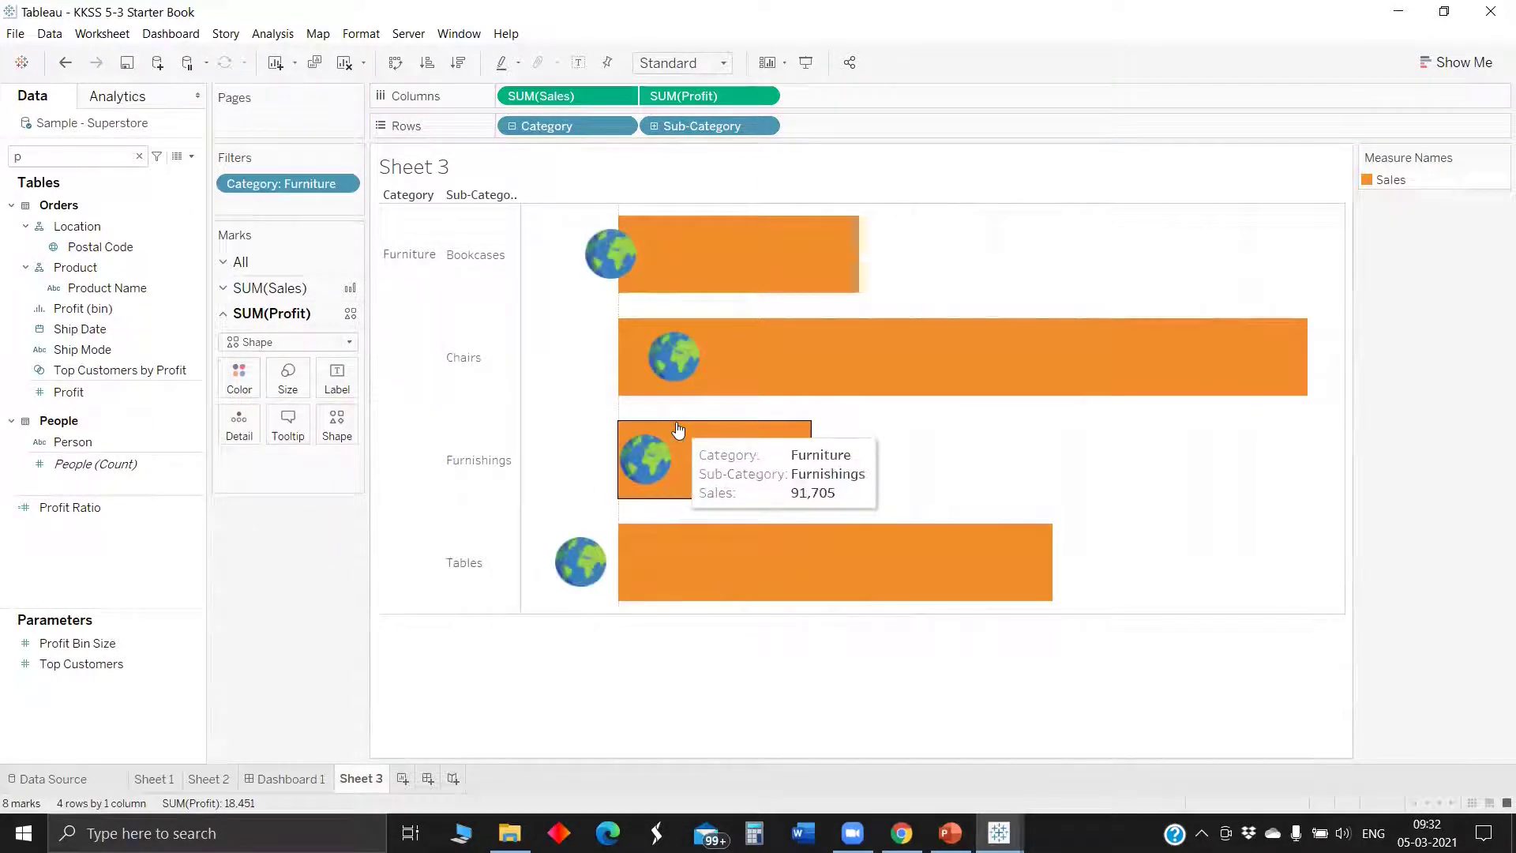
mouse_move(583, 555)
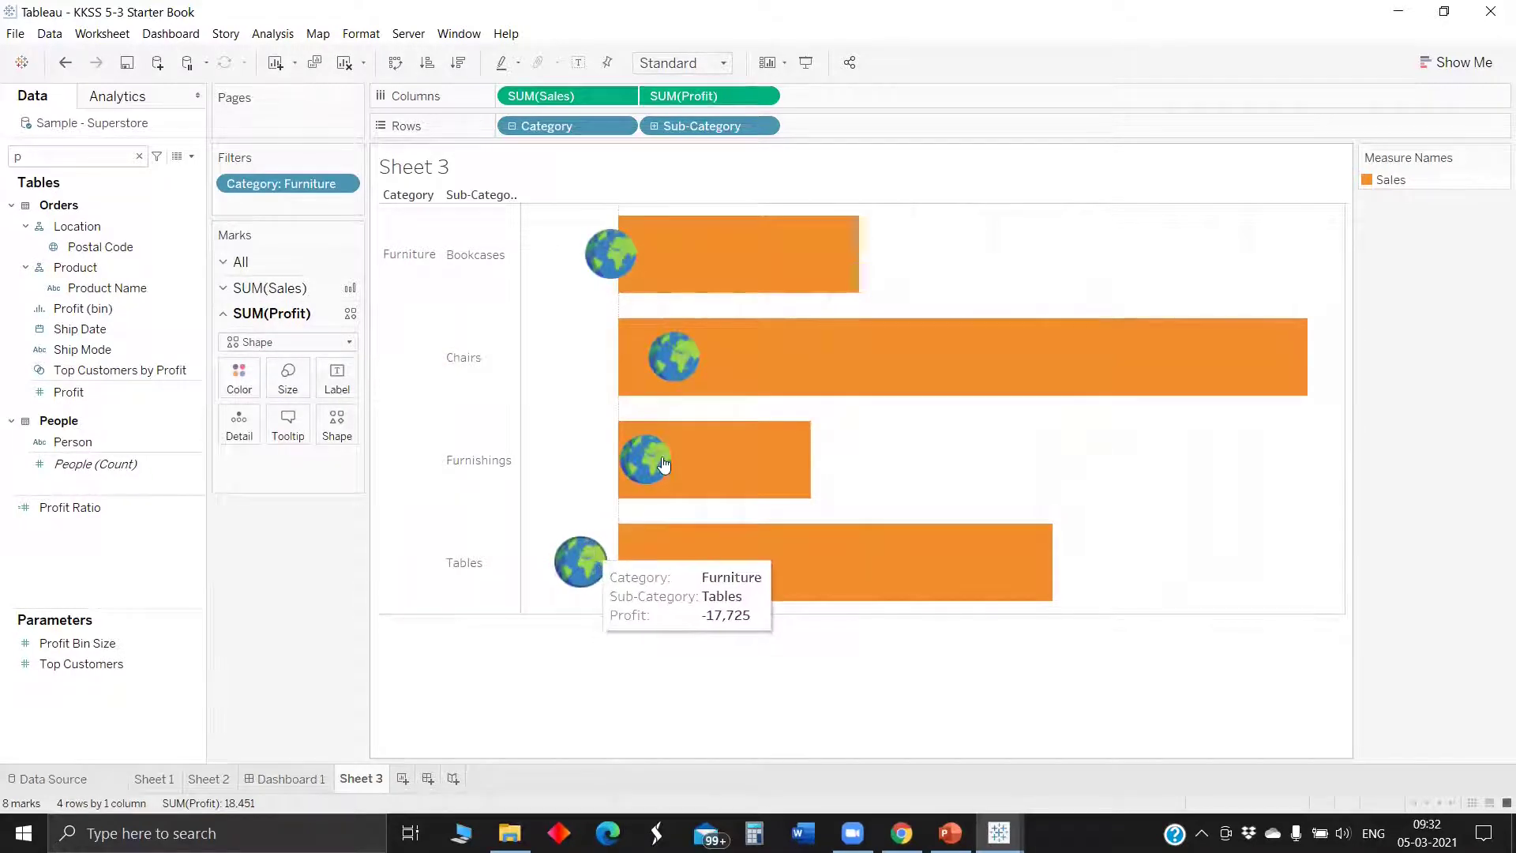
mouse_move(662, 461)
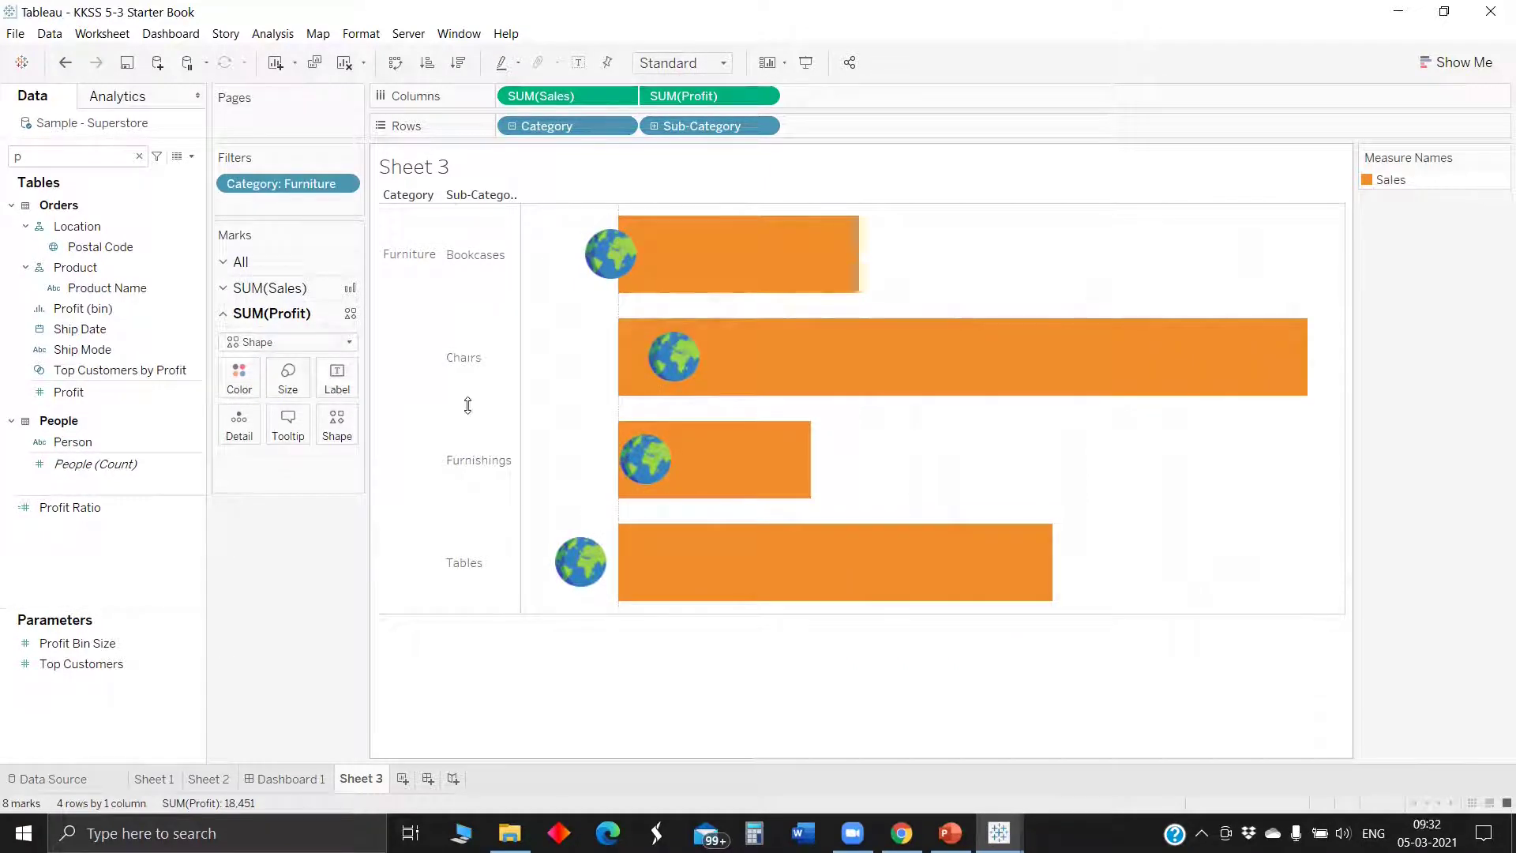
Step: Change the SUM(Profit) shape to the black-and-white globe from the KKSS UEI palette
left_click(342, 433)
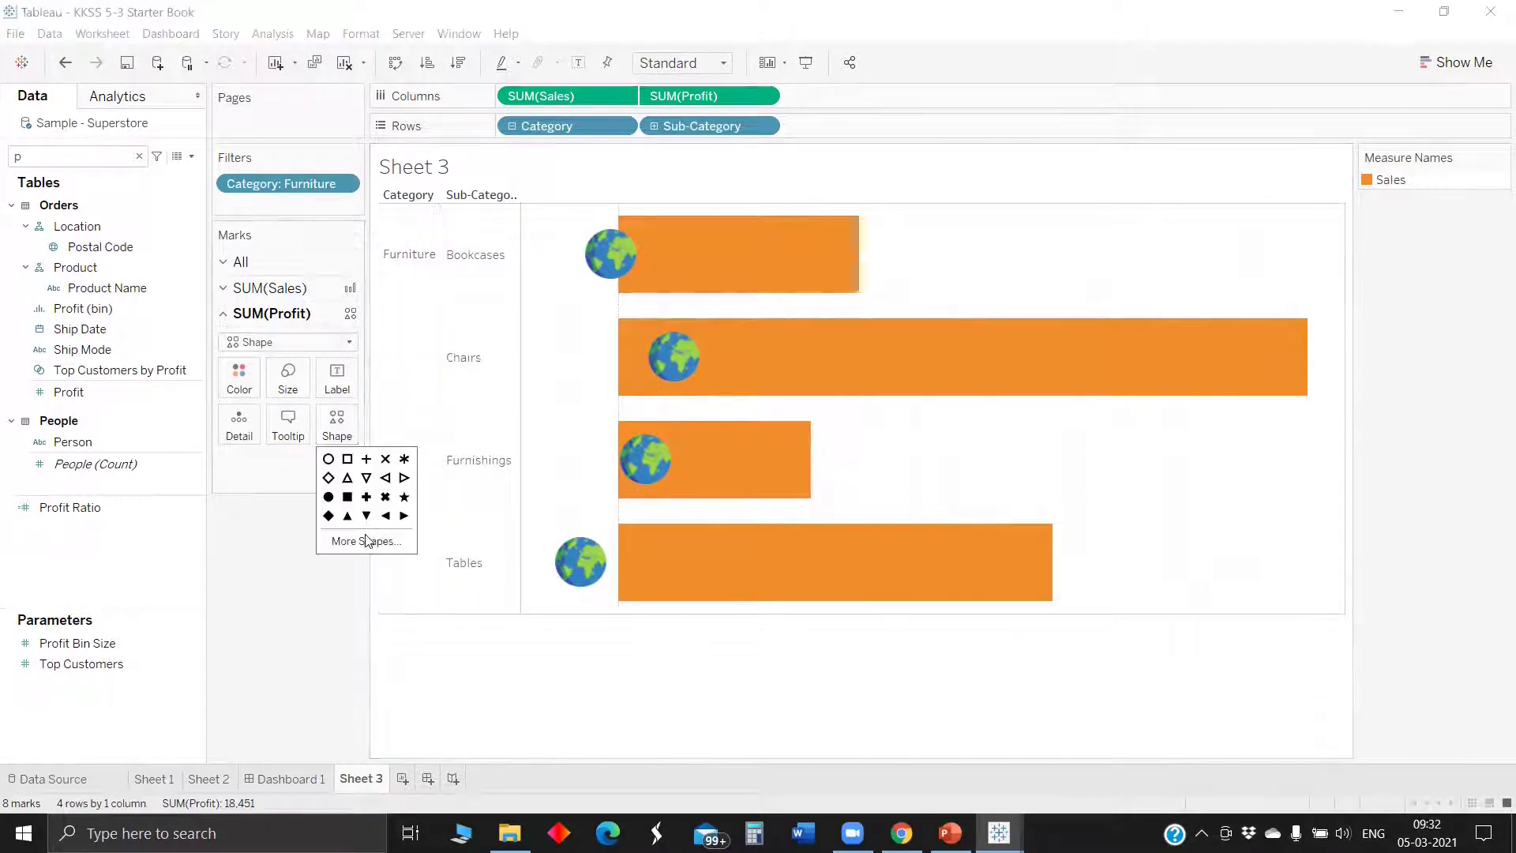
left_click(366, 540)
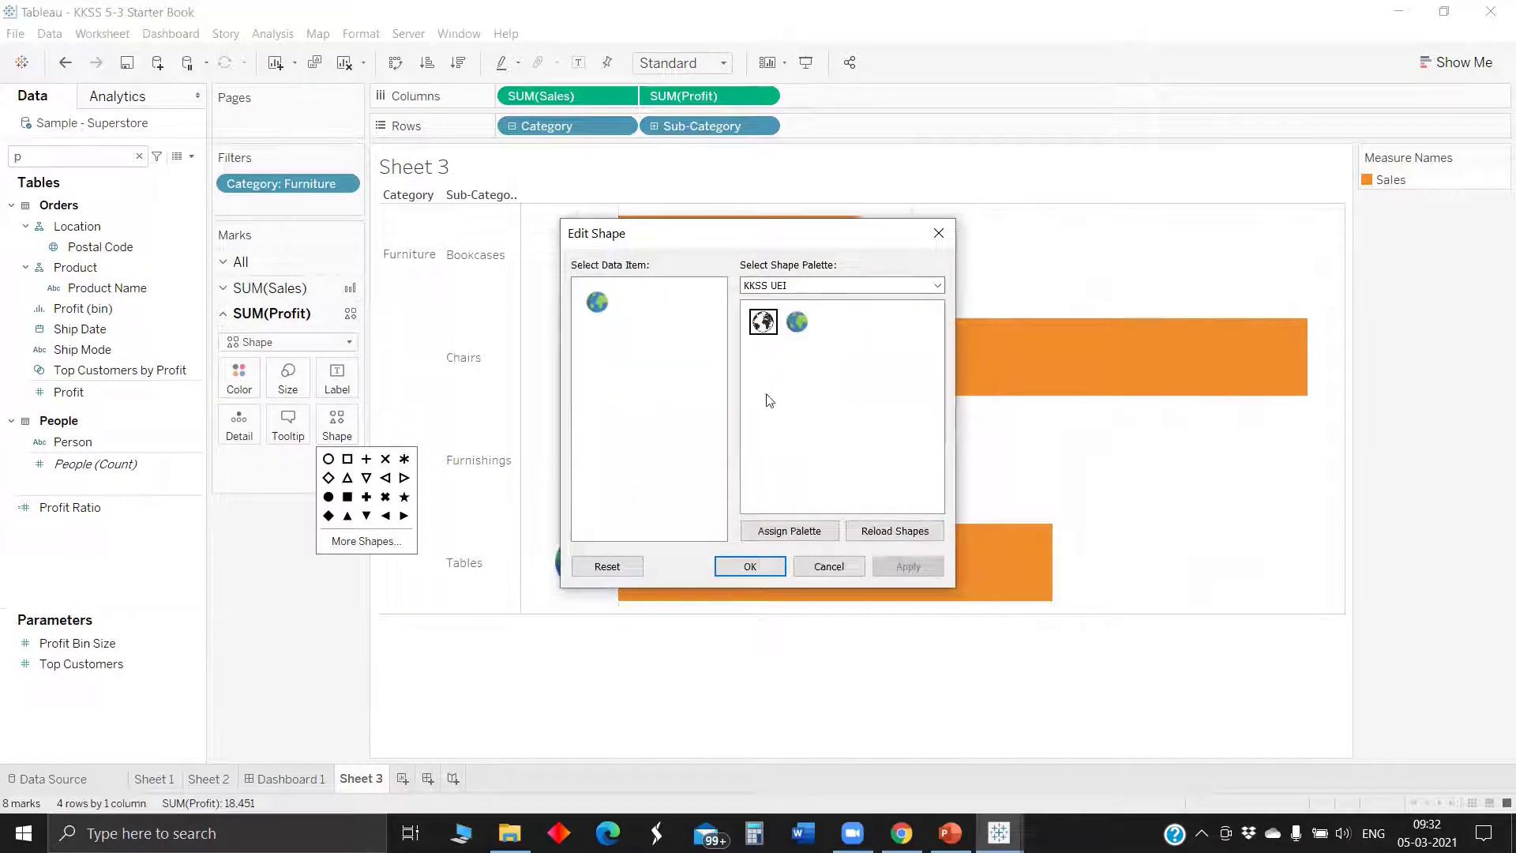
left_click(762, 322)
left_click(889, 567)
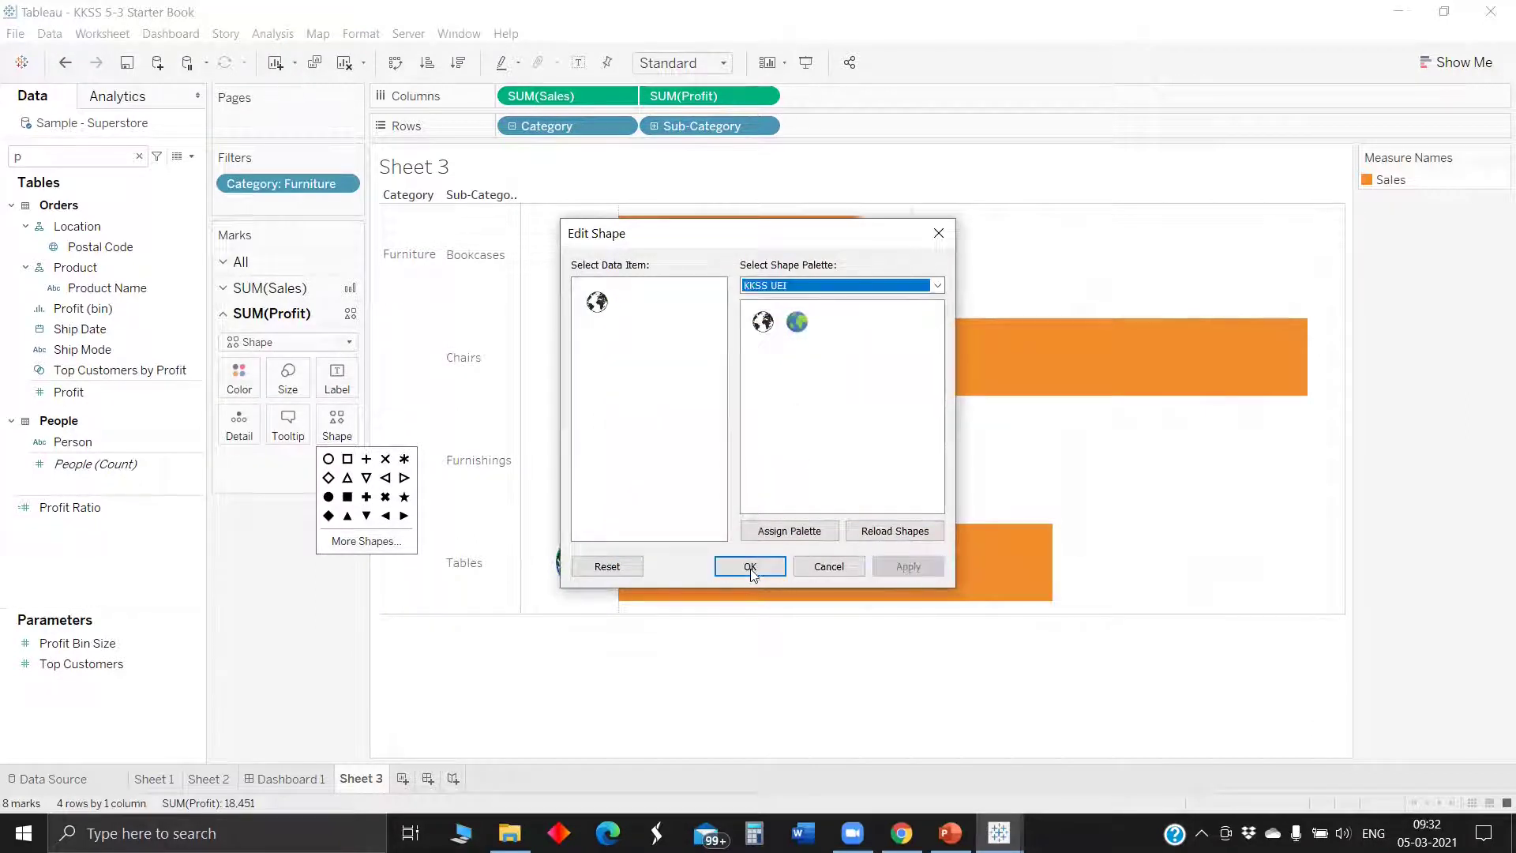
left_click(751, 565)
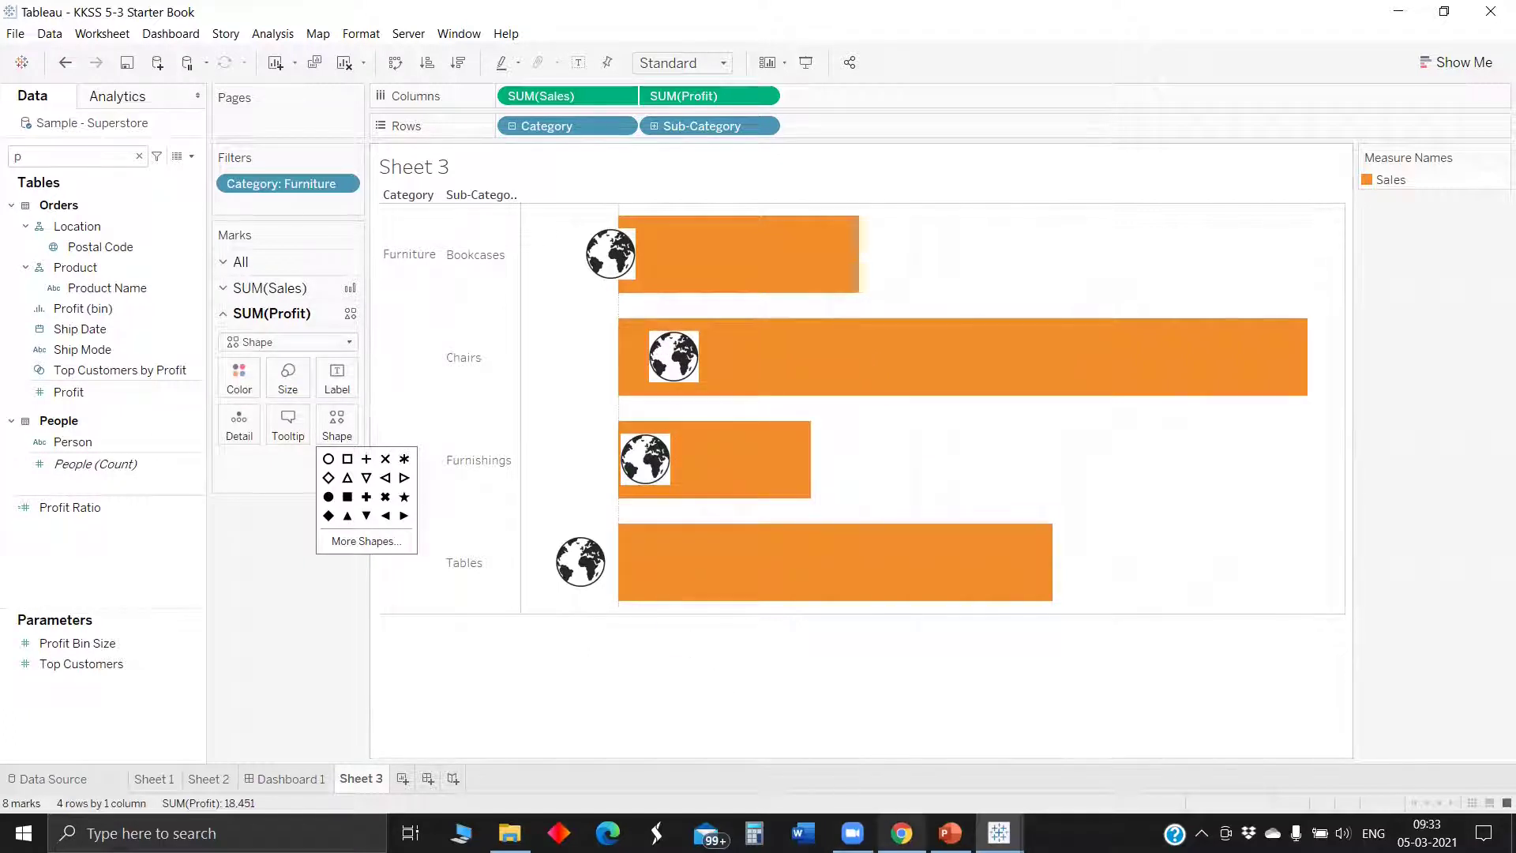
Step: Switch to the remove.bg upload page in Google Chrome
mouse_move(901, 833)
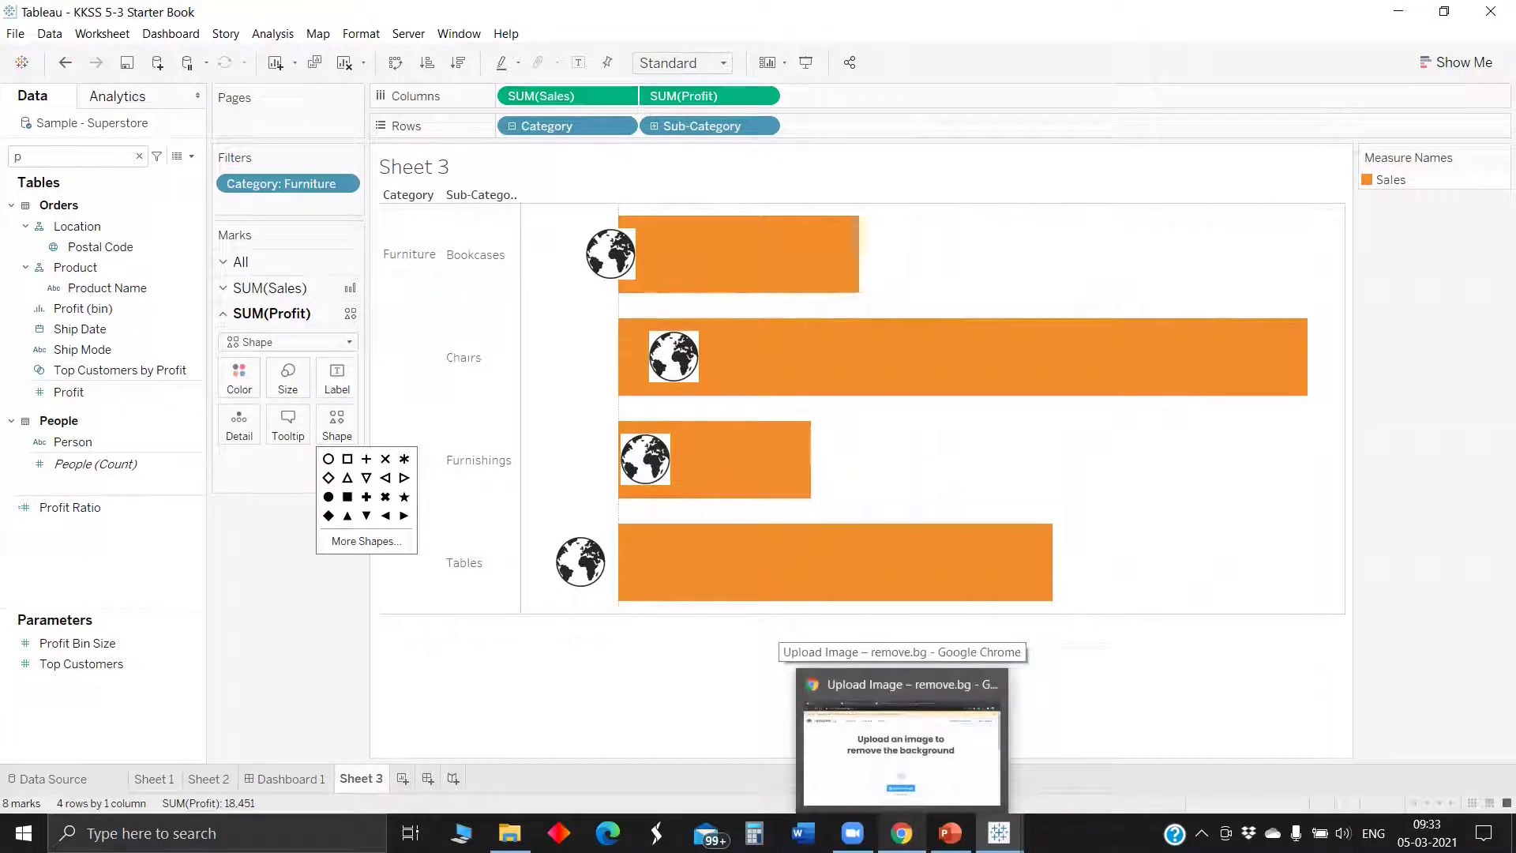
left_click(901, 833)
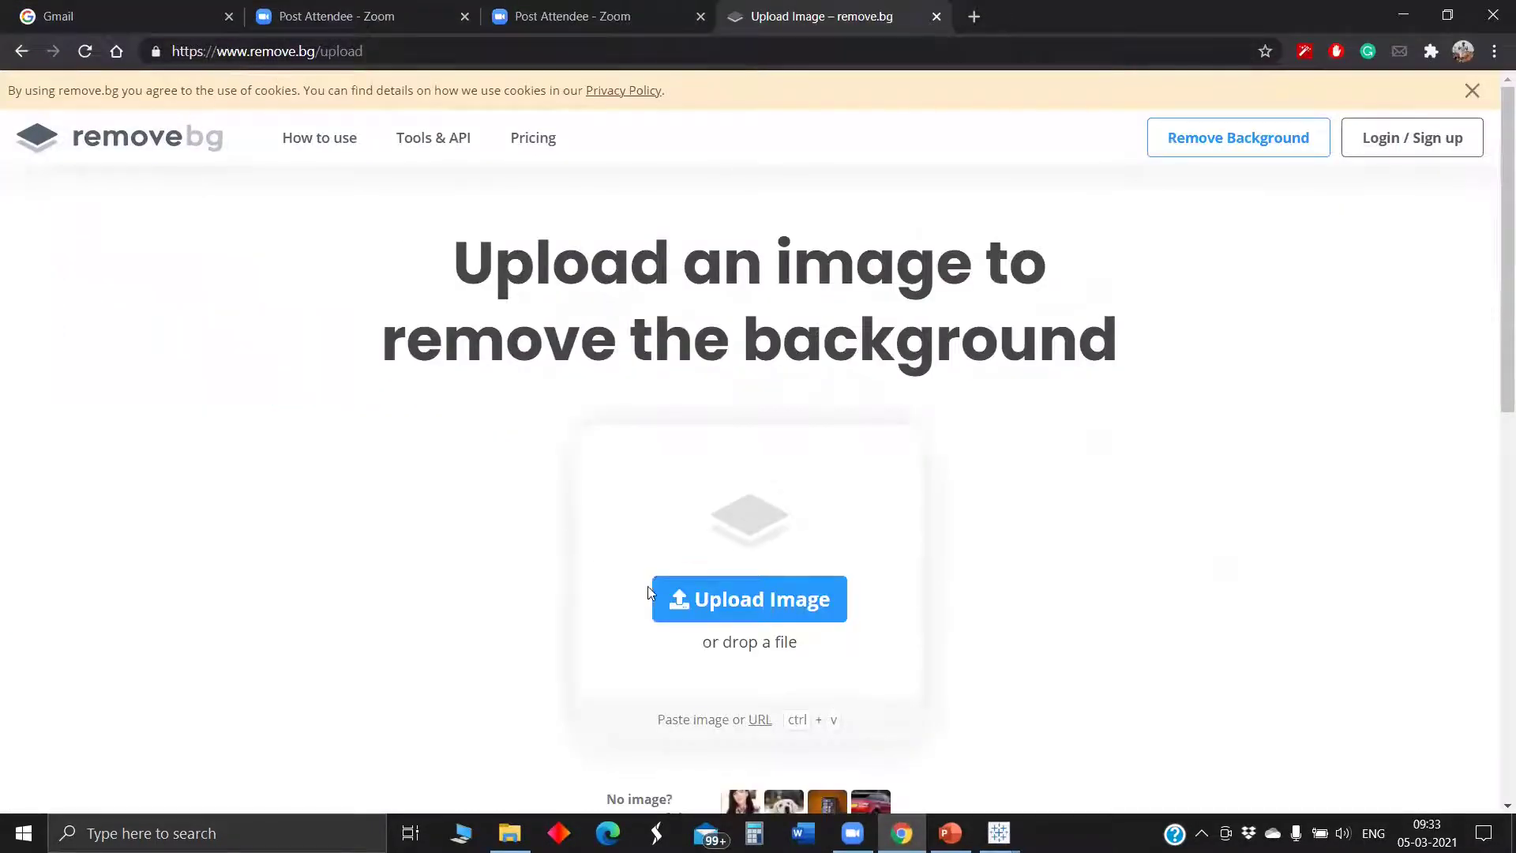
left_click(734, 597)
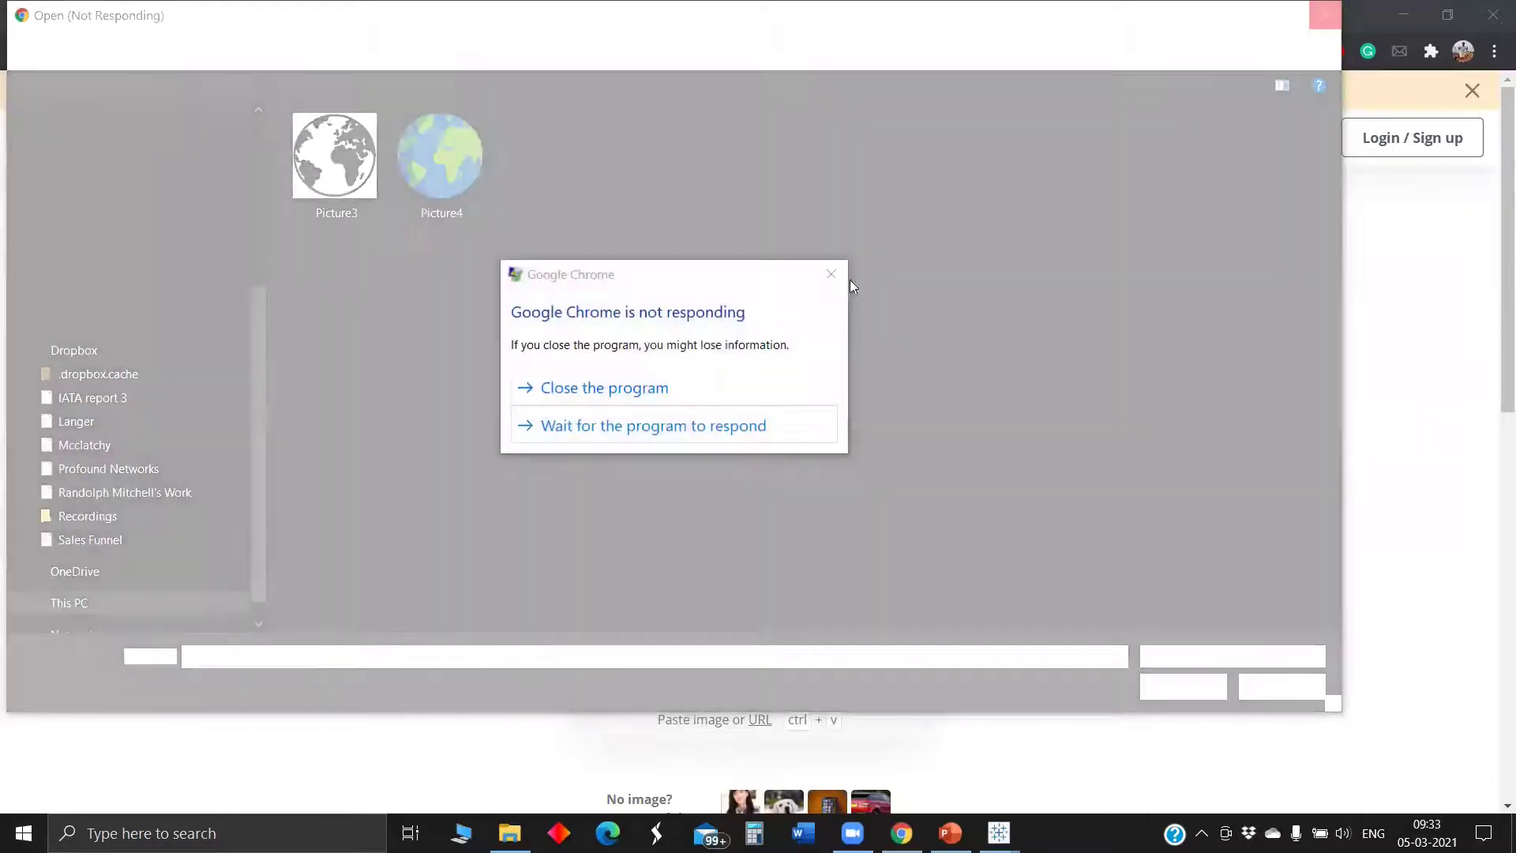
left_click(831, 274)
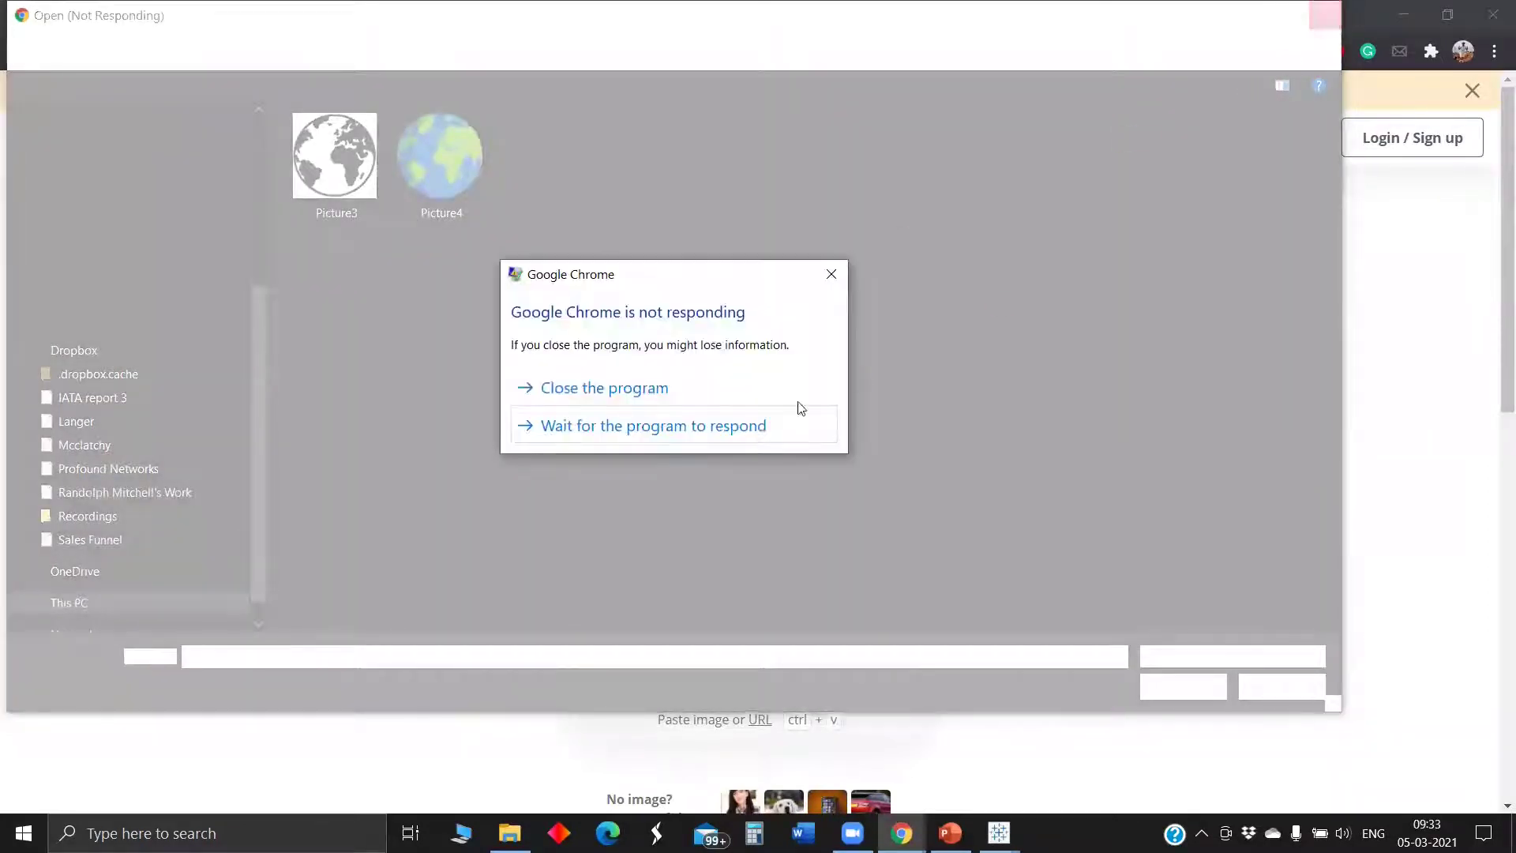
left_click(610, 426)
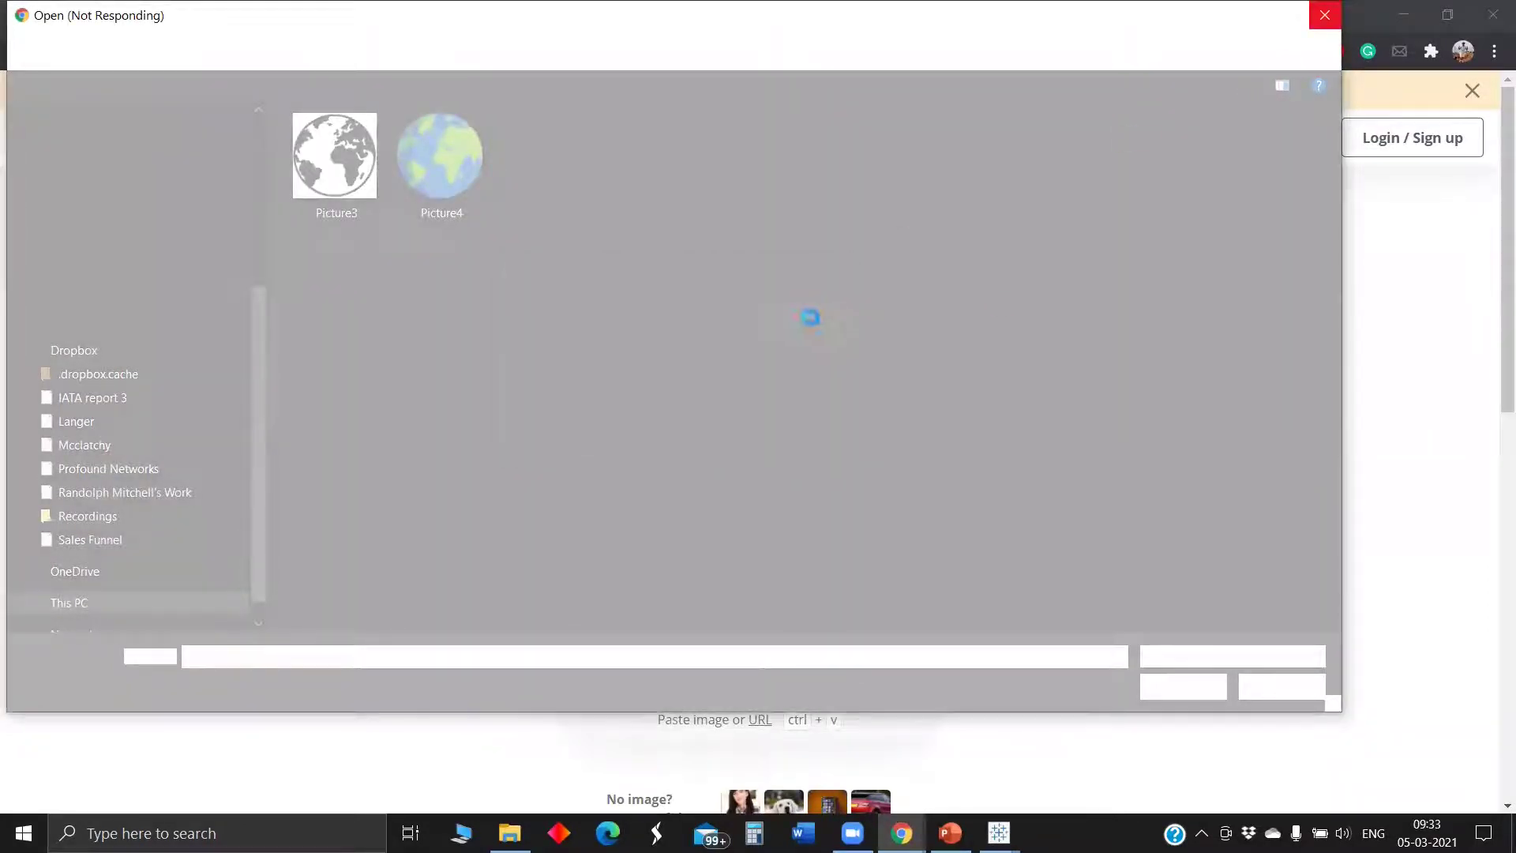
left_click(1324, 17)
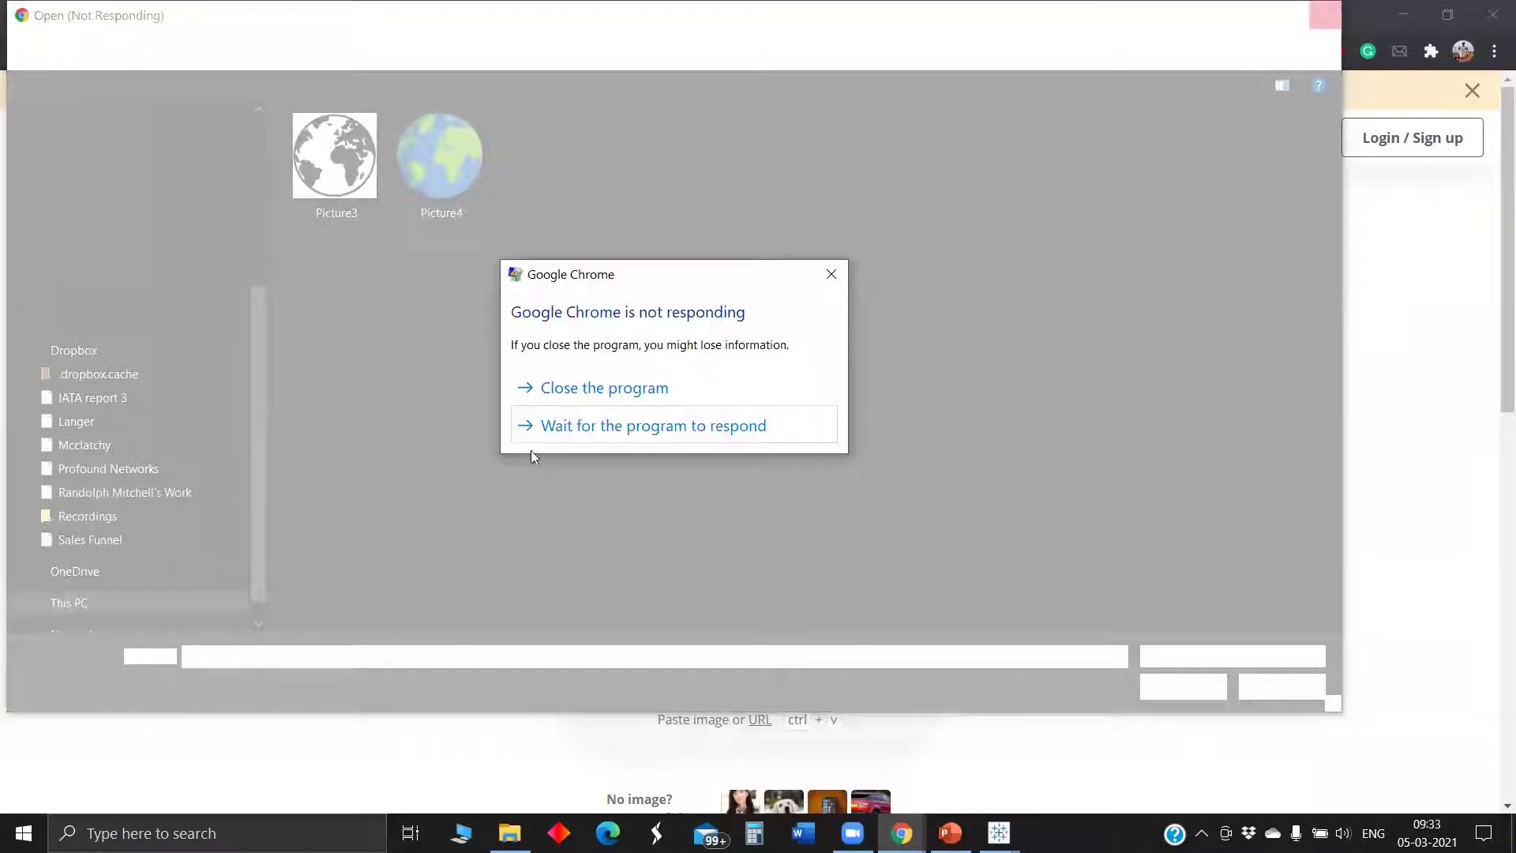
left_click(624, 390)
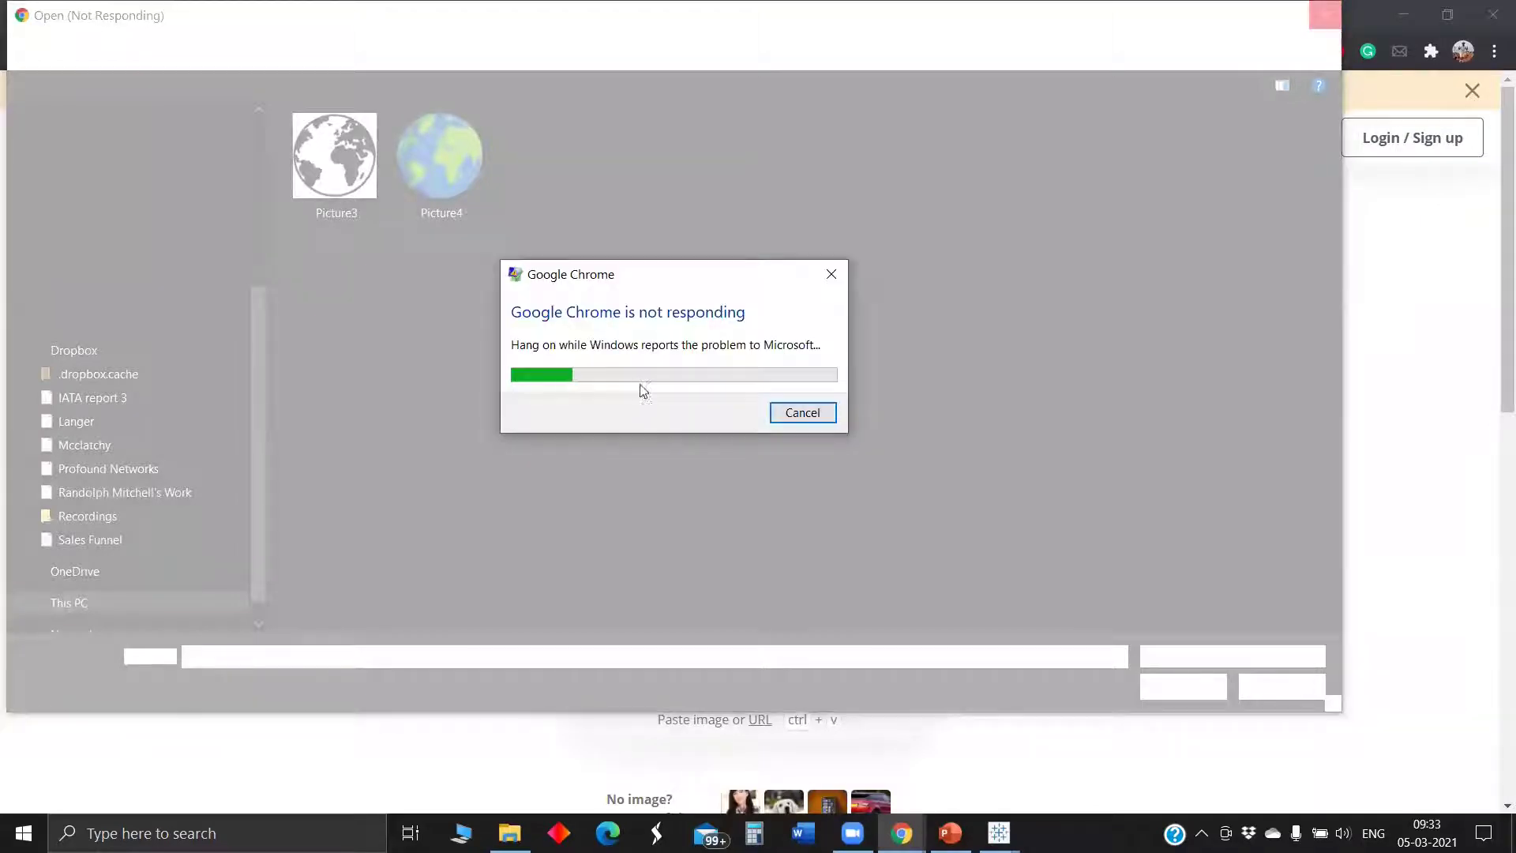
left_click(801, 413)
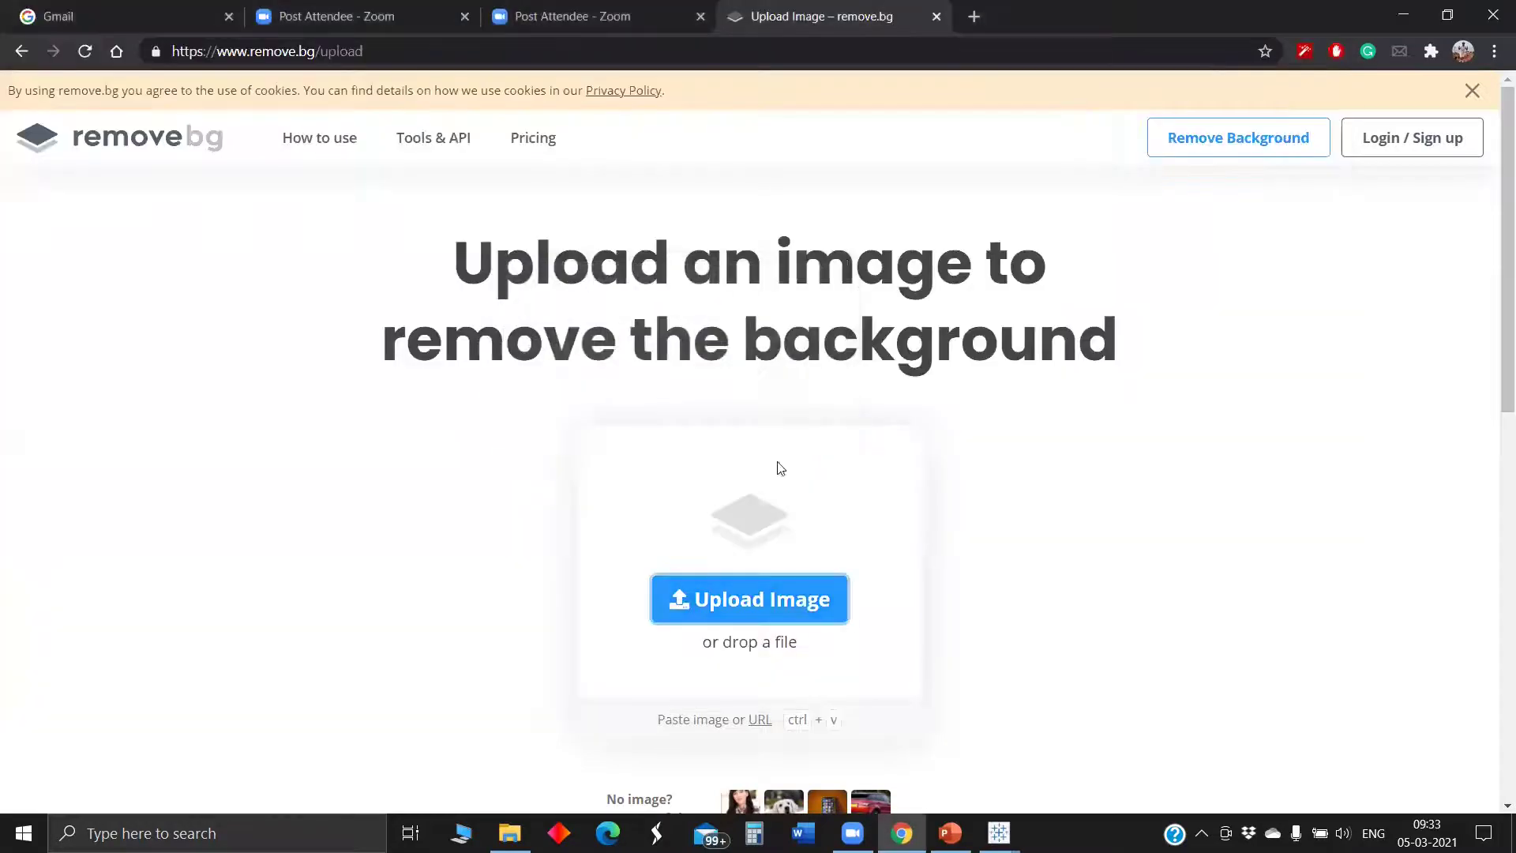
Step: Upload Picture3 from Desktop > KKSS 5-3 > UE Icons to remove its background, and download the resulting image
scroll(758, 582, "down", 3)
scroll(754, 584, "up", 3)
left_click(752, 598)
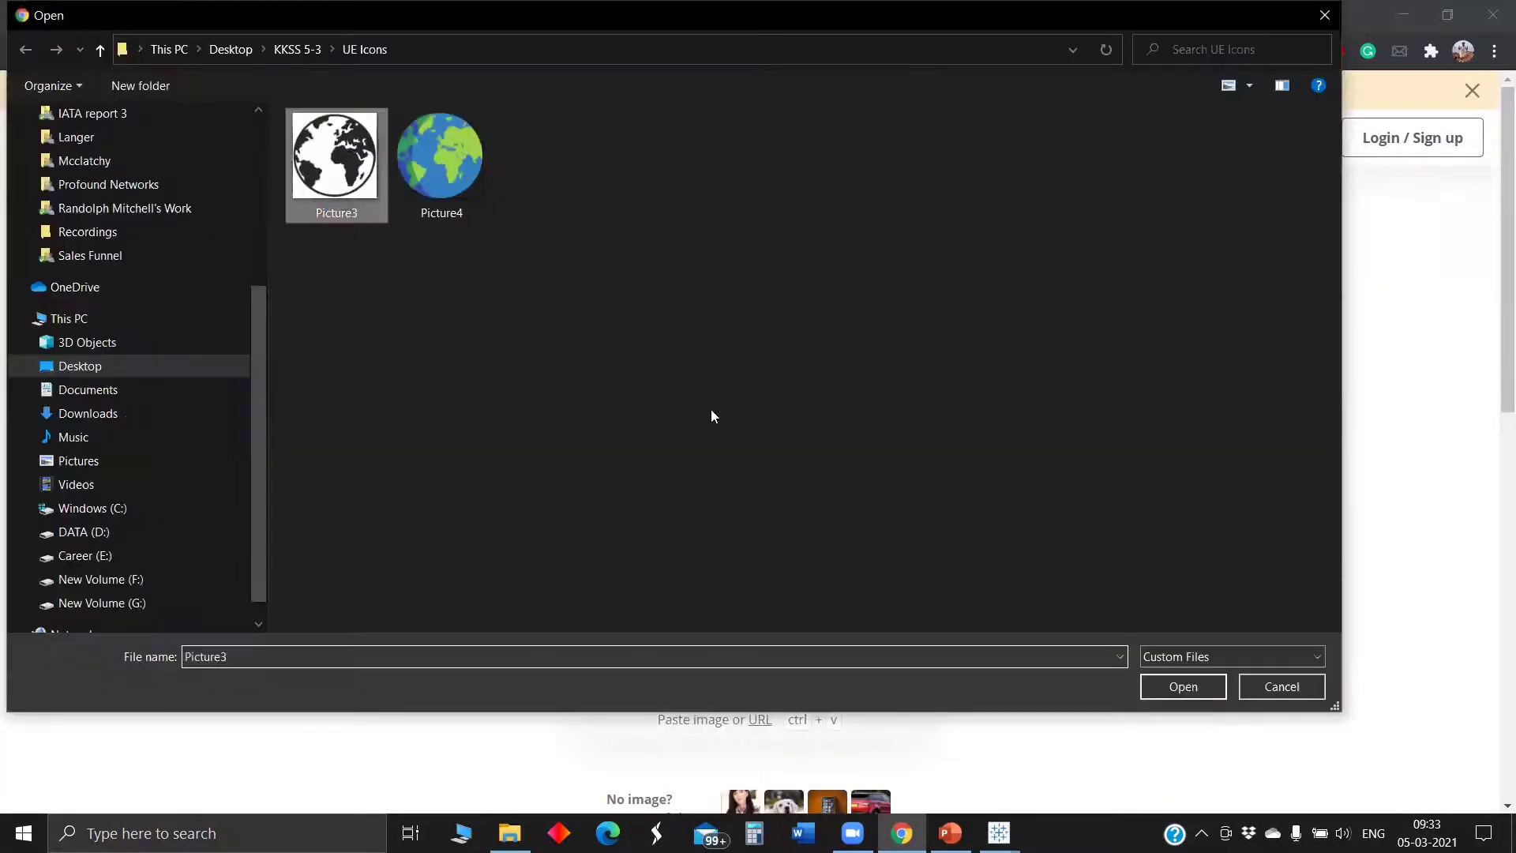
left_click(1177, 686)
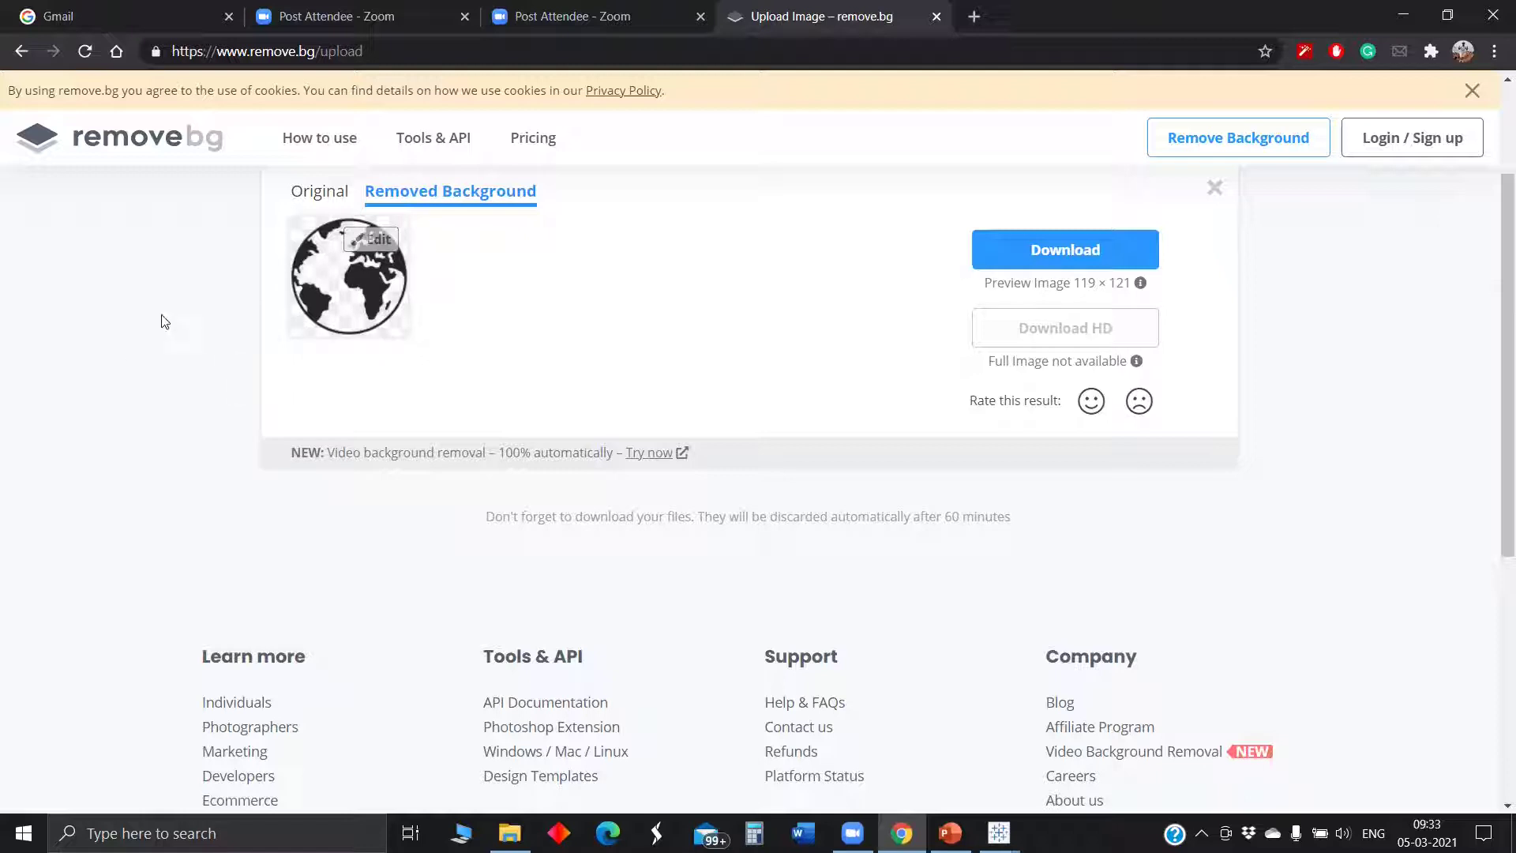
left_click(1015, 251)
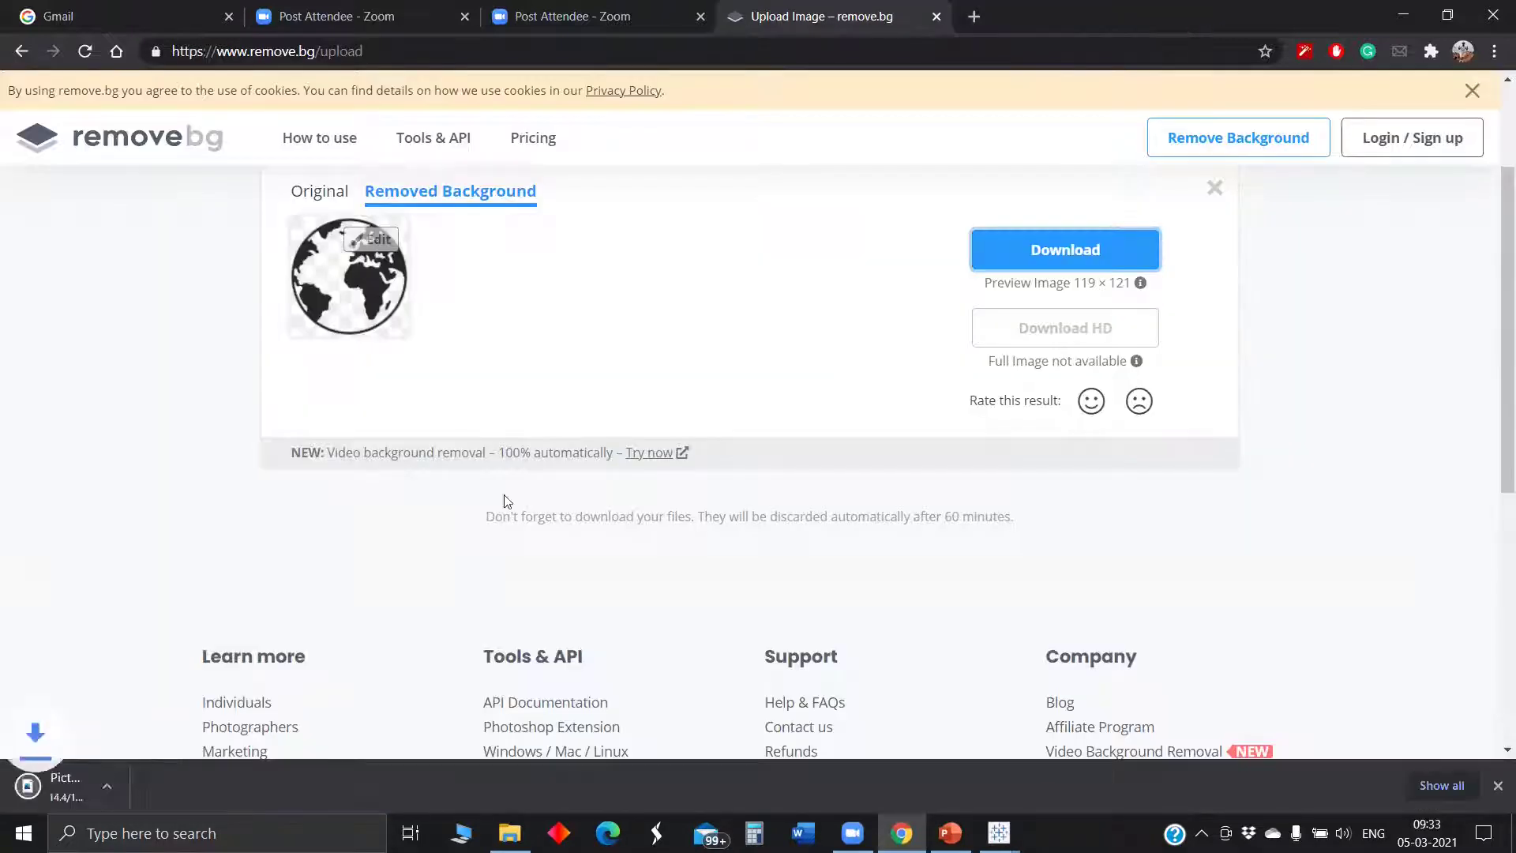
Step: Show the downloaded Picture3-removebg-preview (1) in its folder and copy it into My Tableau Repository > Shapes > KKSS EI
left_click(213, 786)
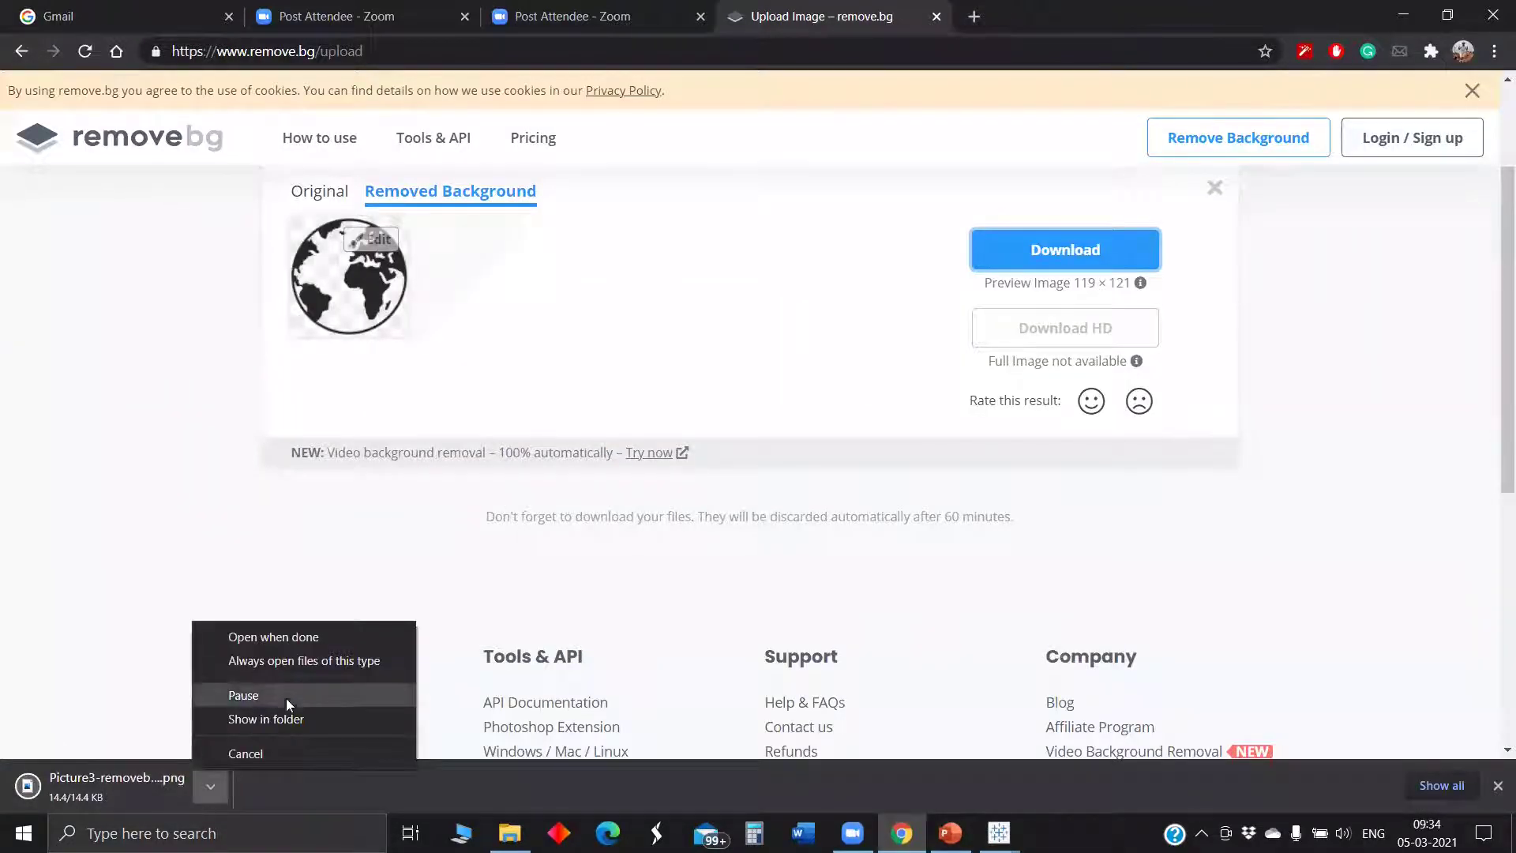
left_click(288, 718)
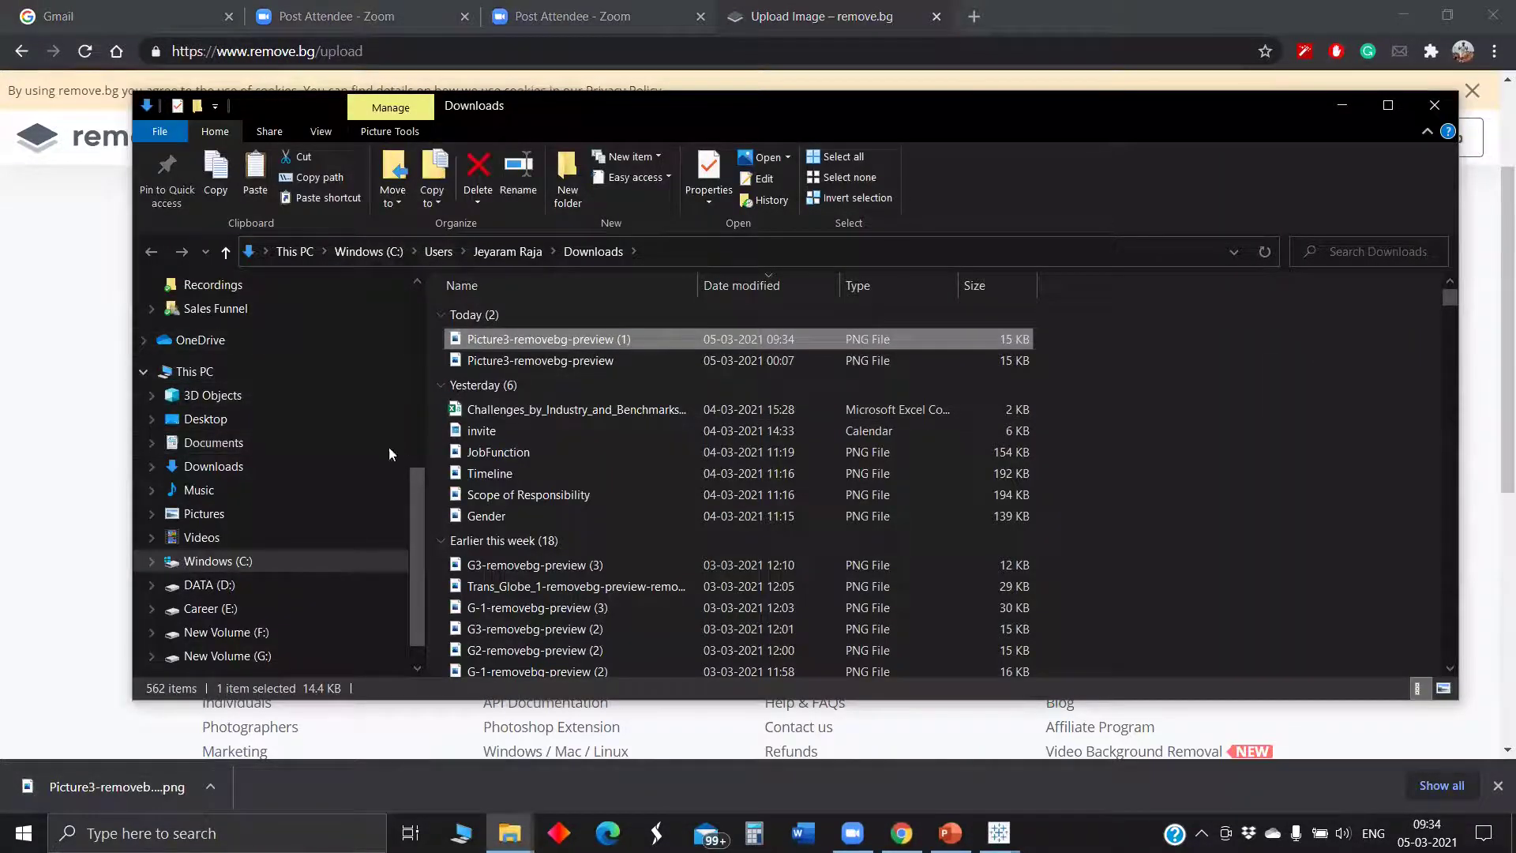
scroll(415, 481, "up", 3)
scroll(256, 395, "up", 3)
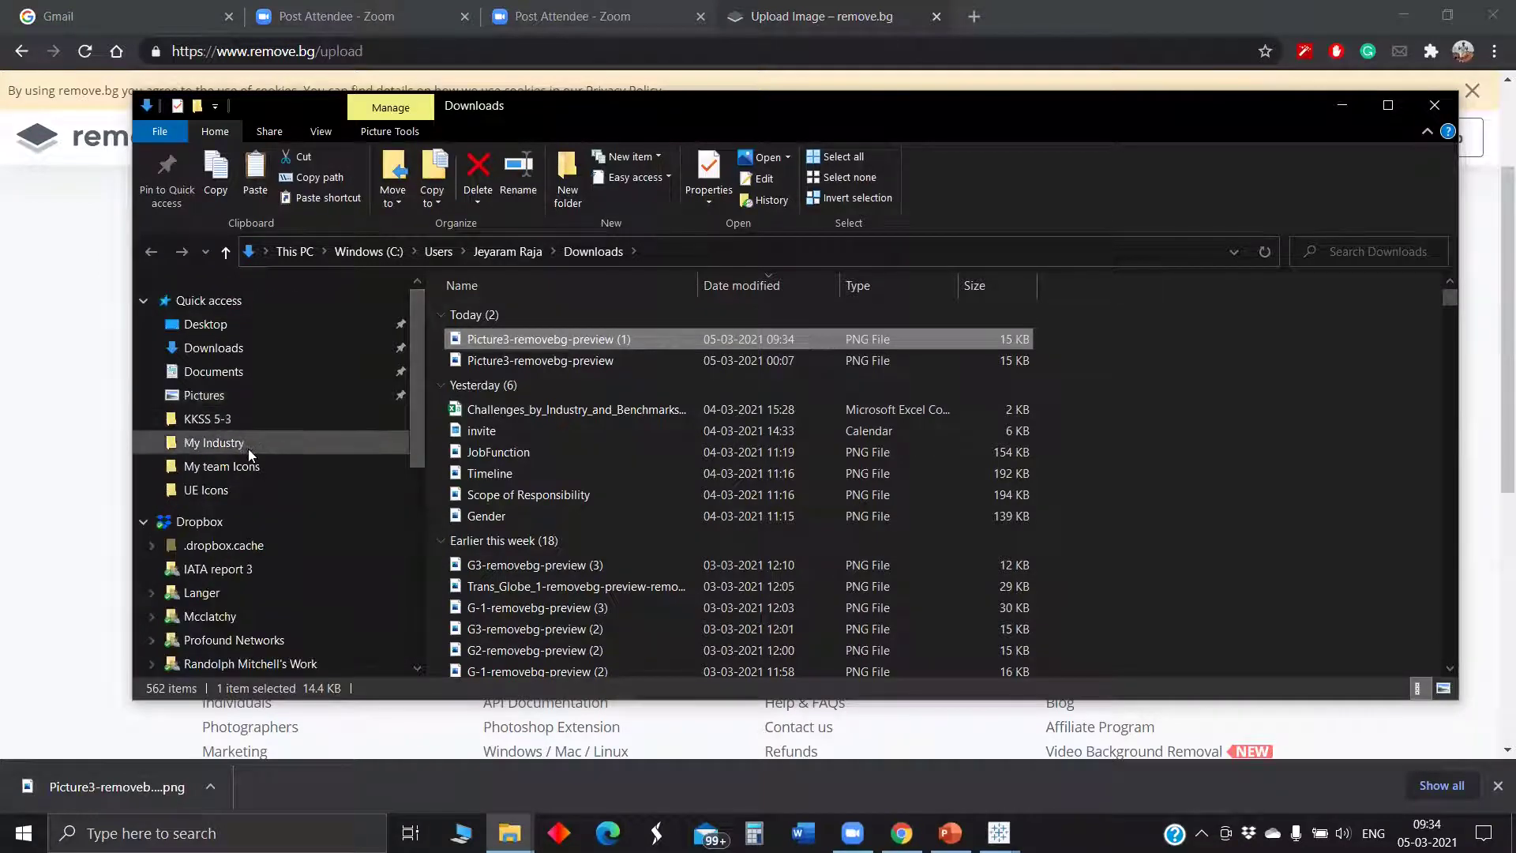
left_click(316, 443)
left_click(484, 251)
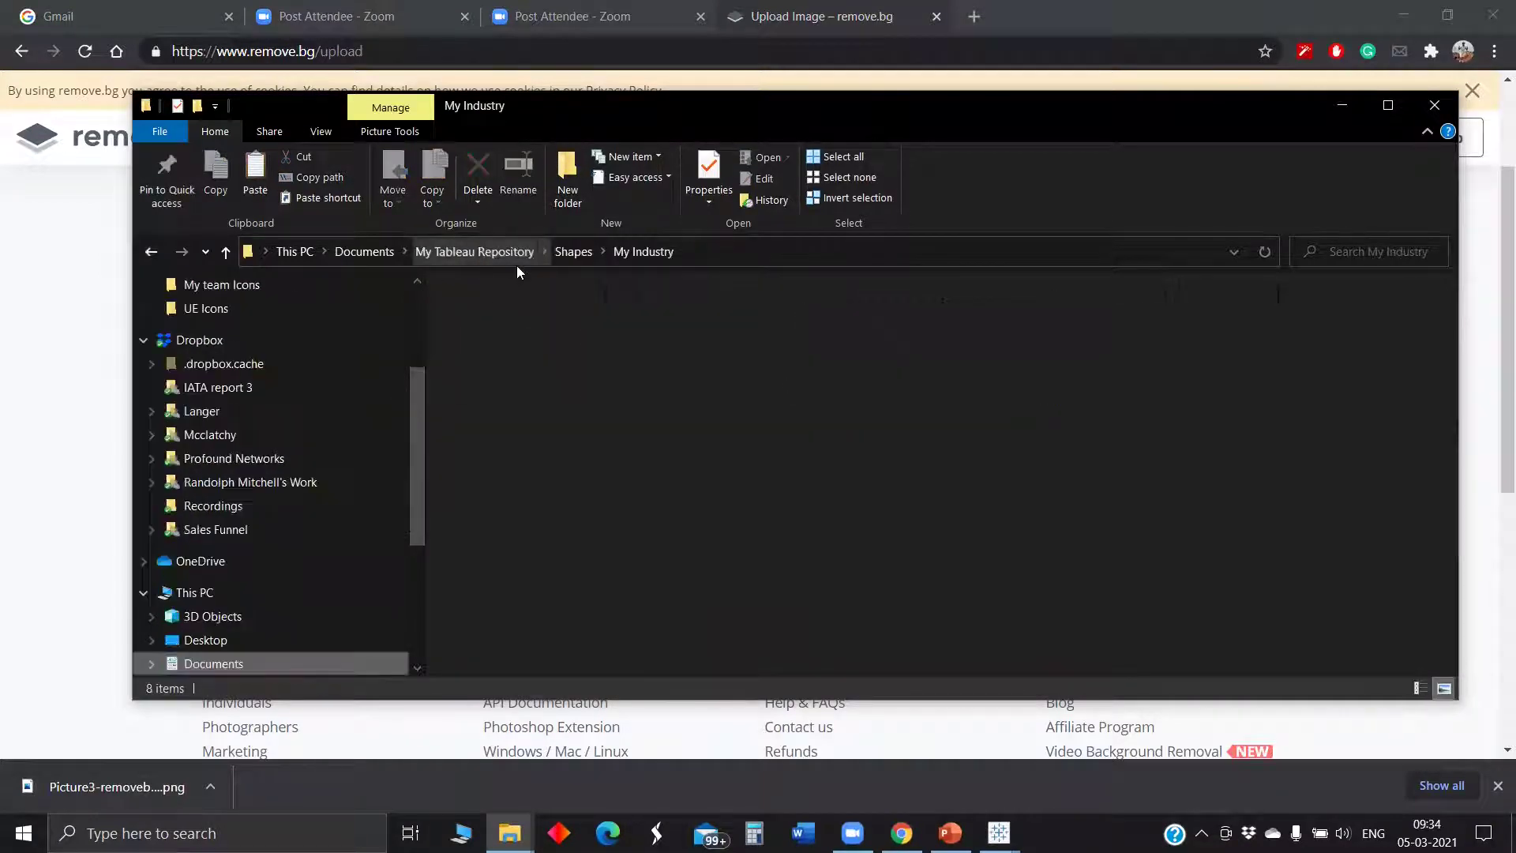
double_click(527, 466)
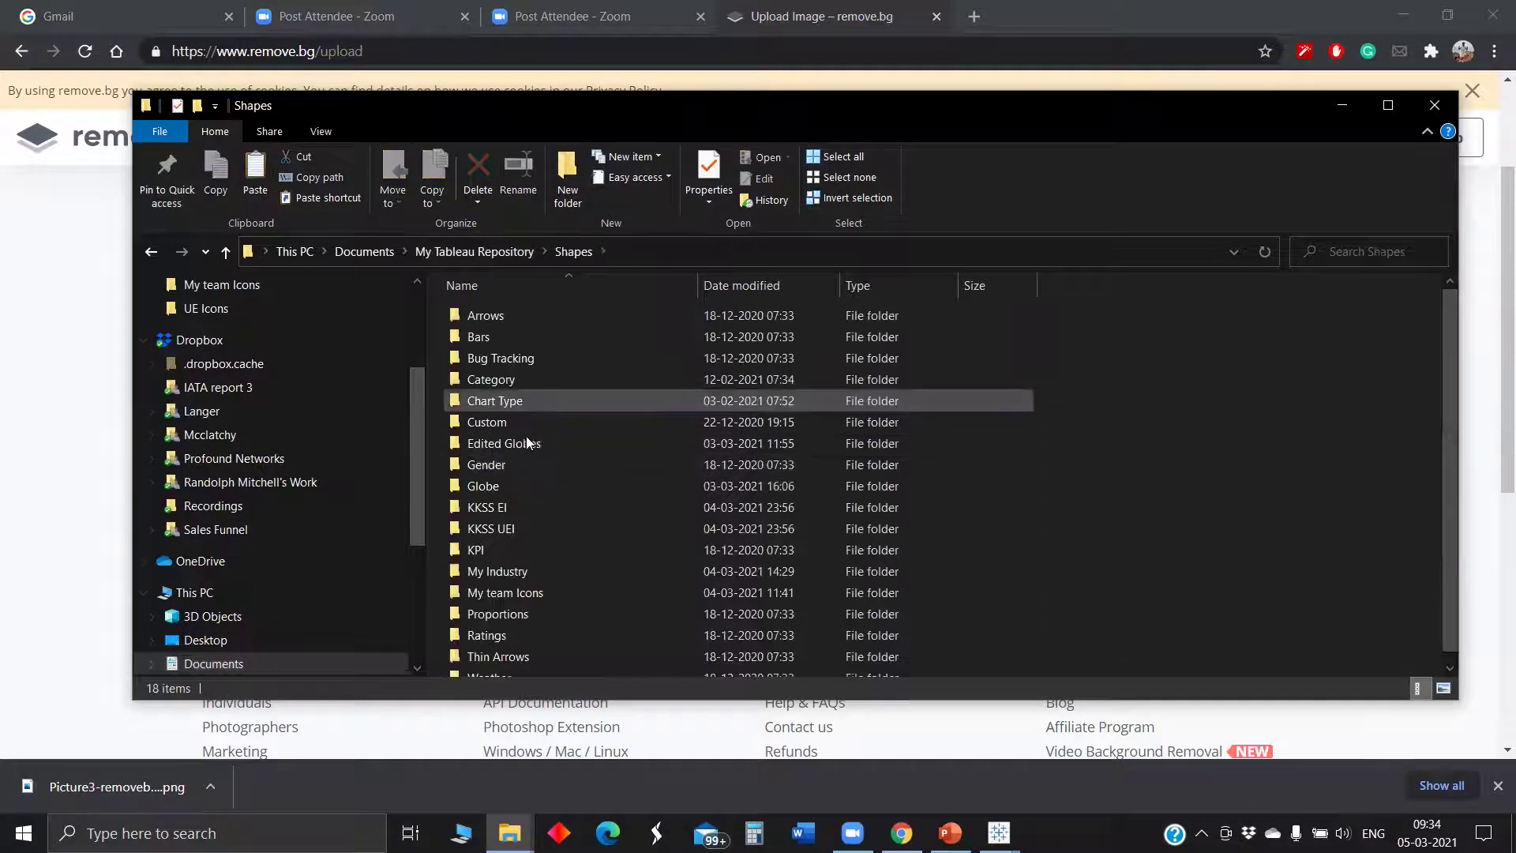
double_click(545, 494)
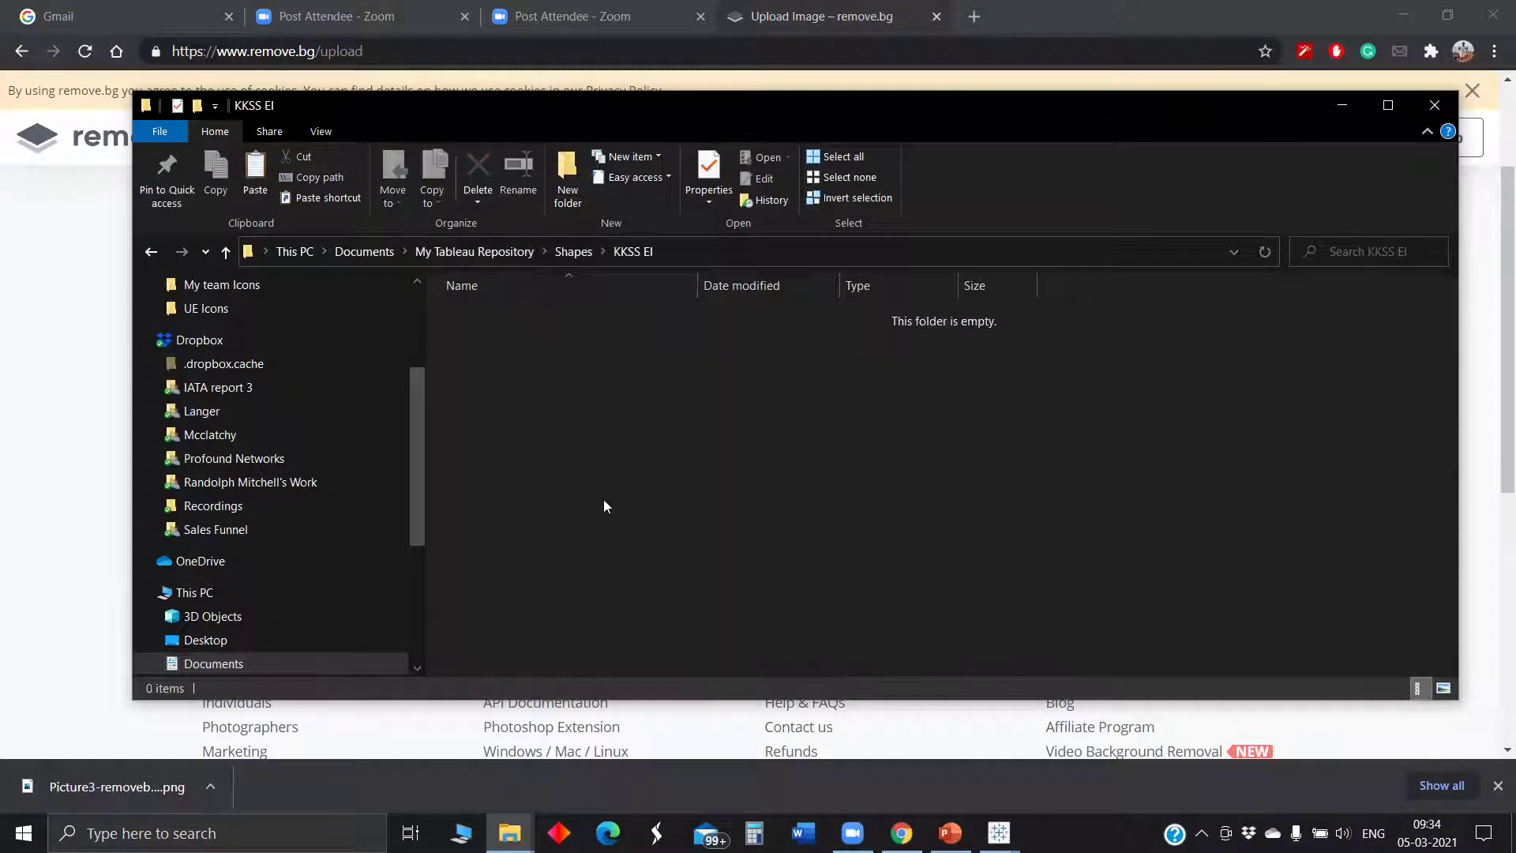
key("ctrl+v")
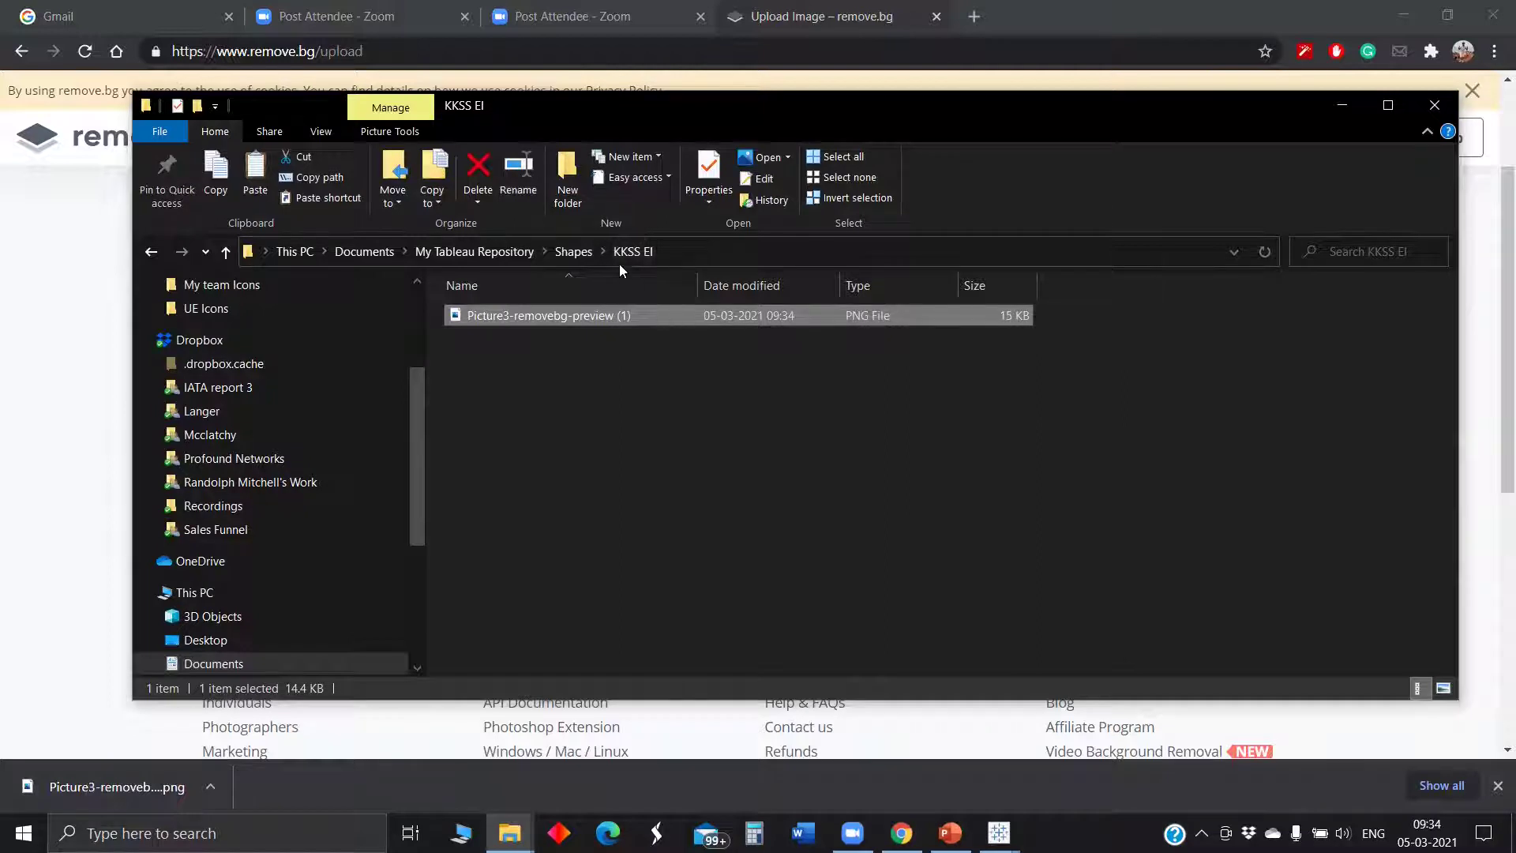
left_click(649, 424)
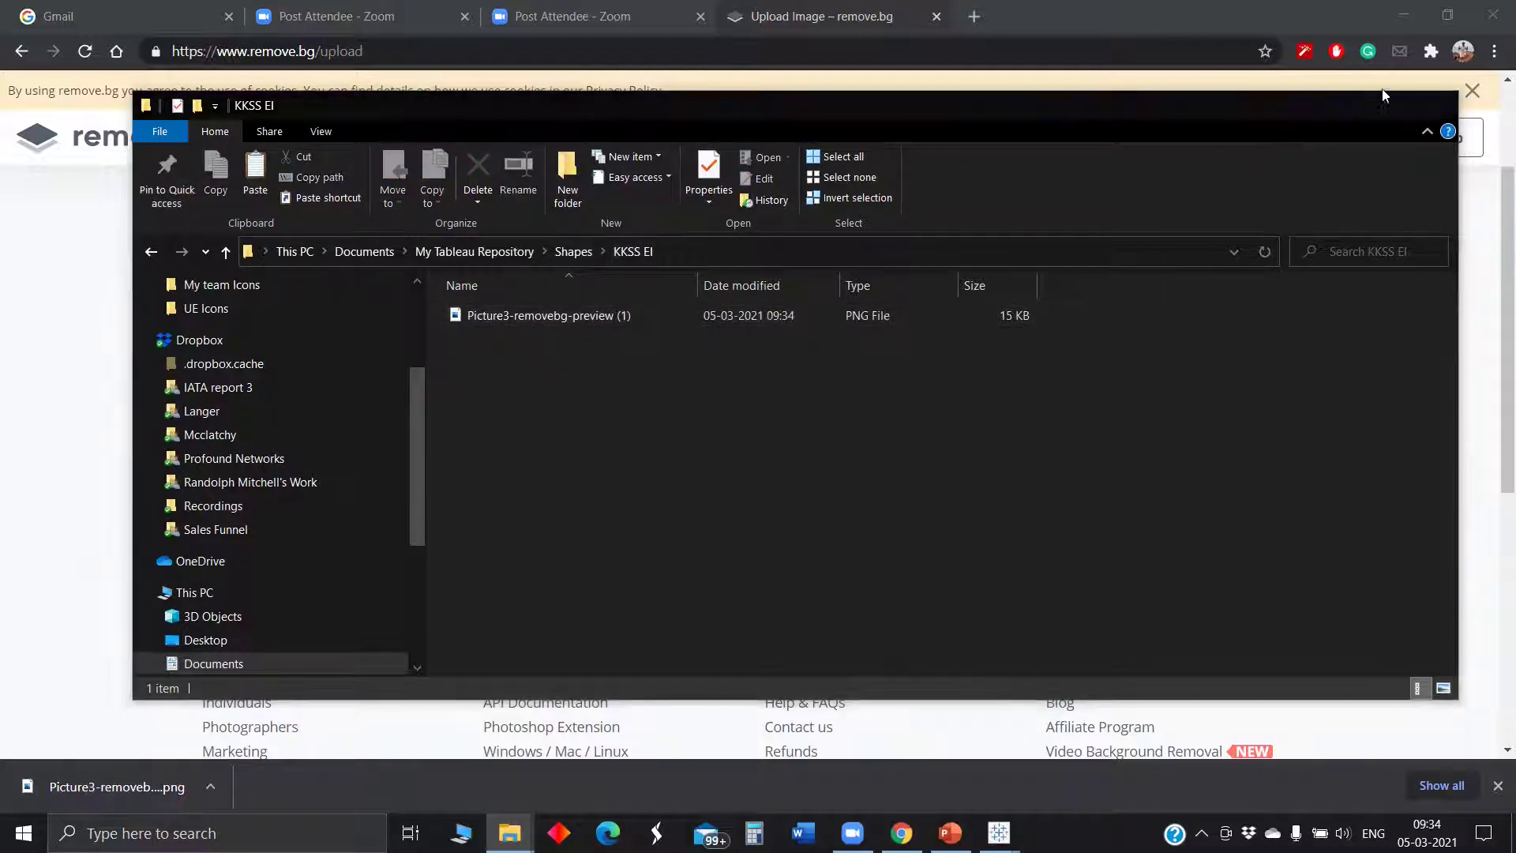
Step: Return to the Tableau sheet and reload the custom shapes in the shape editor for SUM(Profit)
left_click(1328, 98)
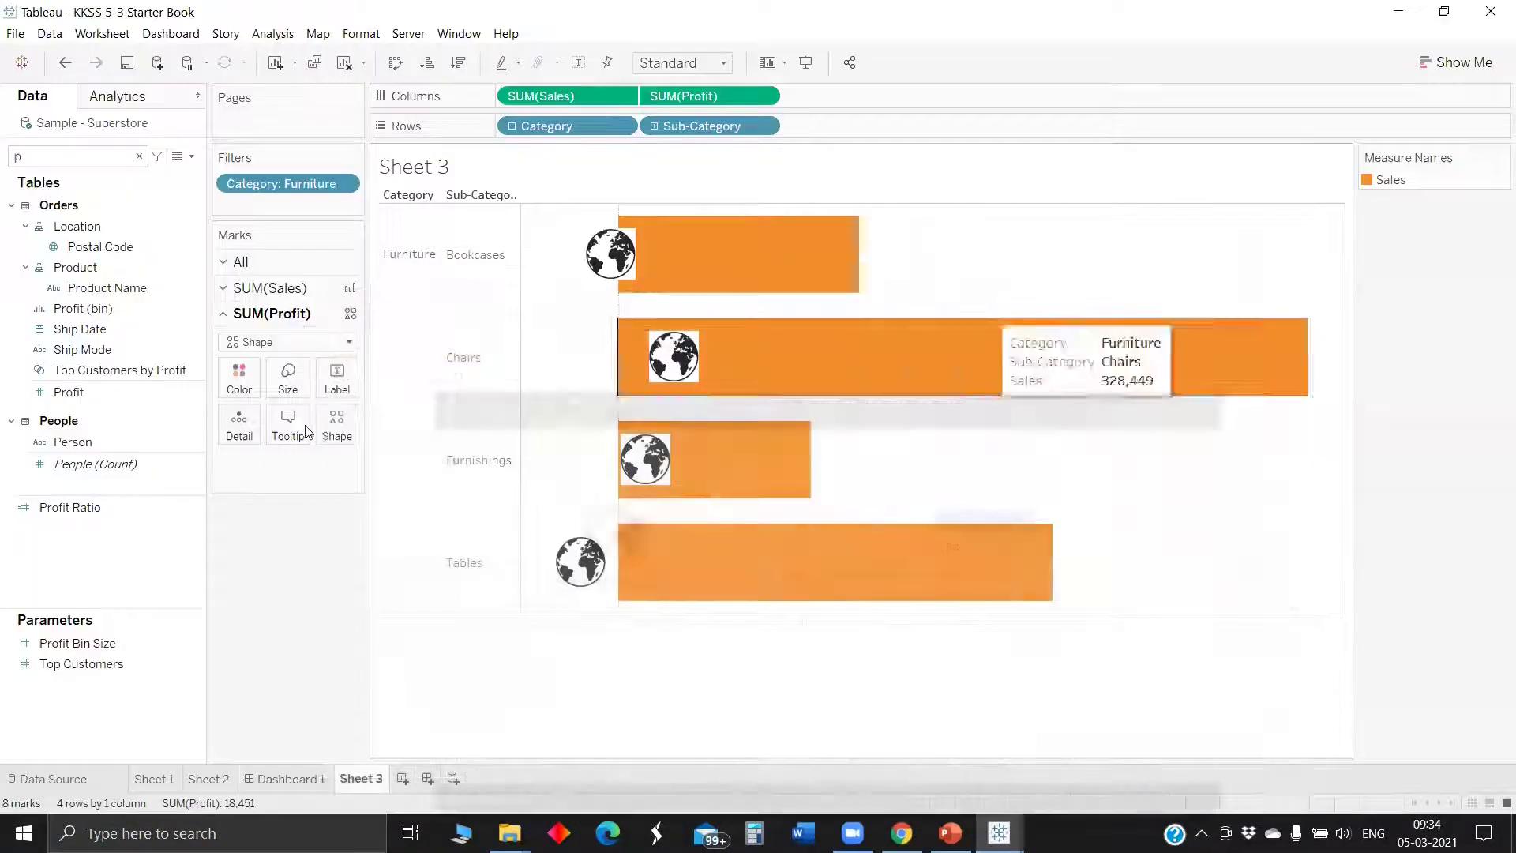
left_click(337, 424)
left_click(366, 541)
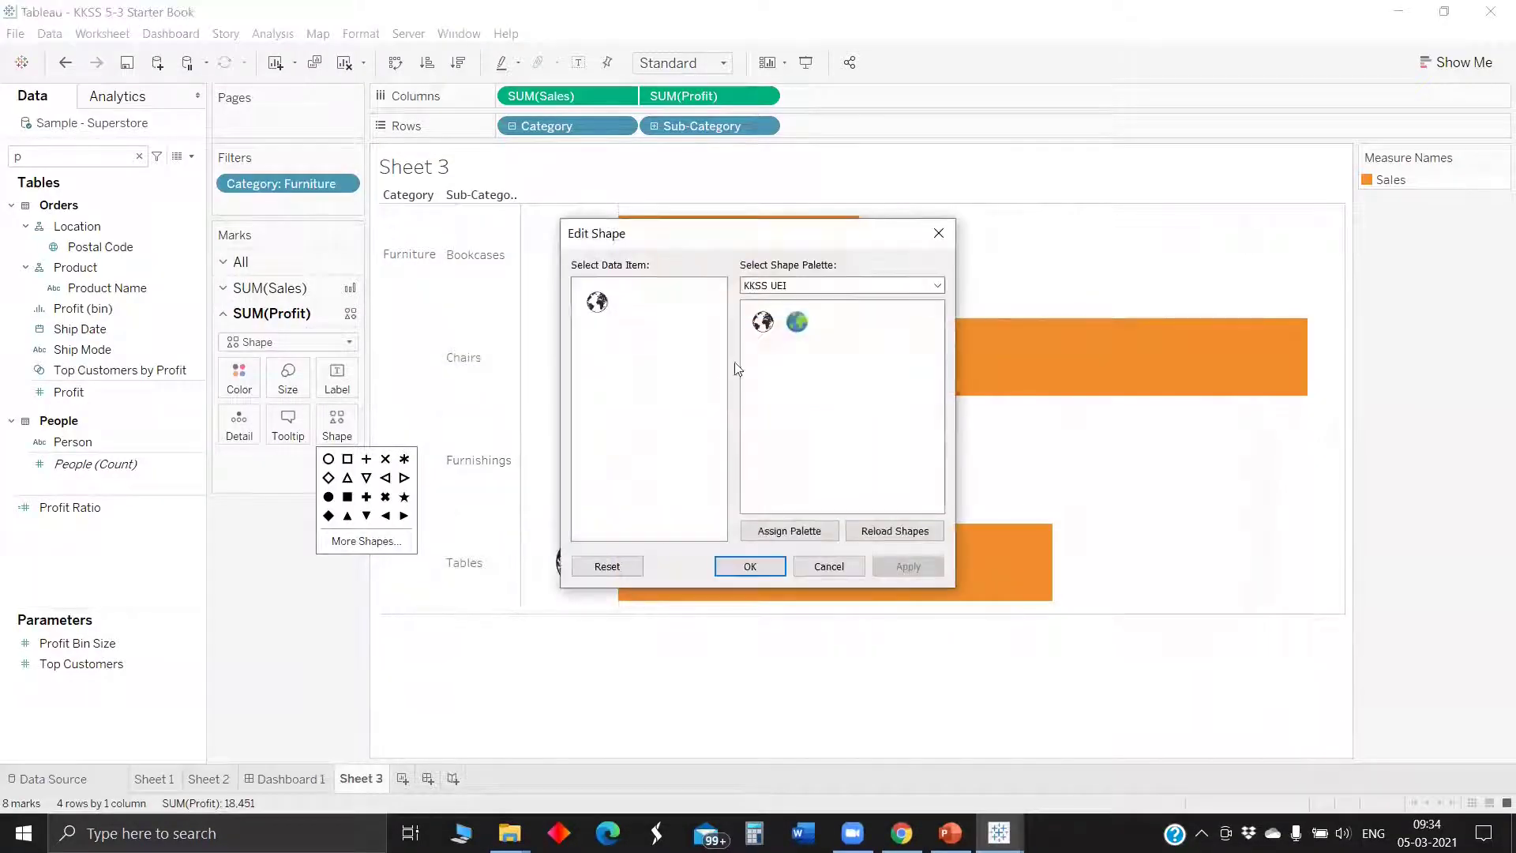
left_click(799, 286)
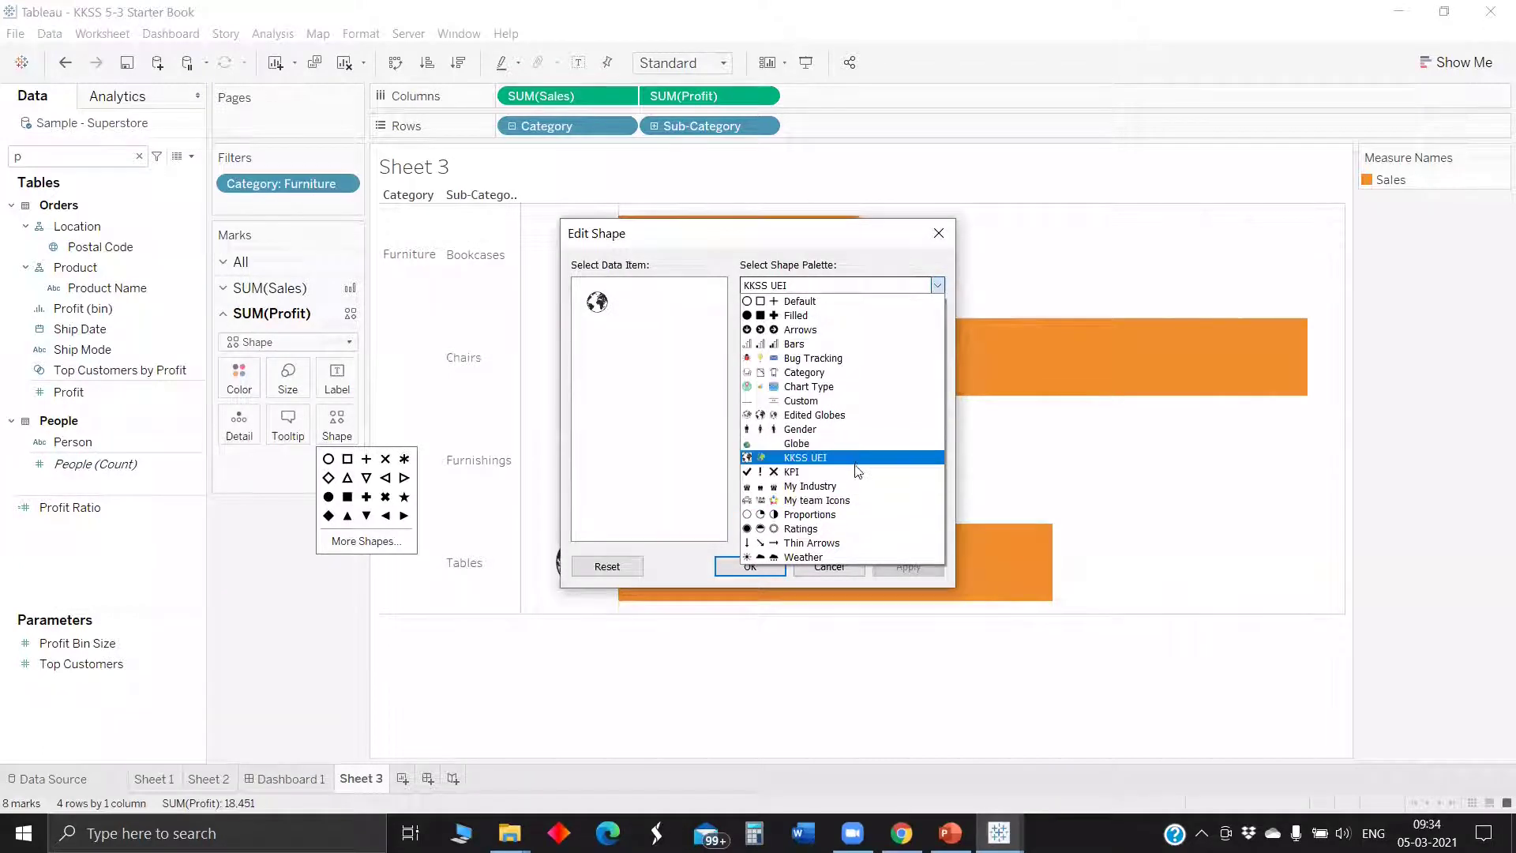
left_click(662, 447)
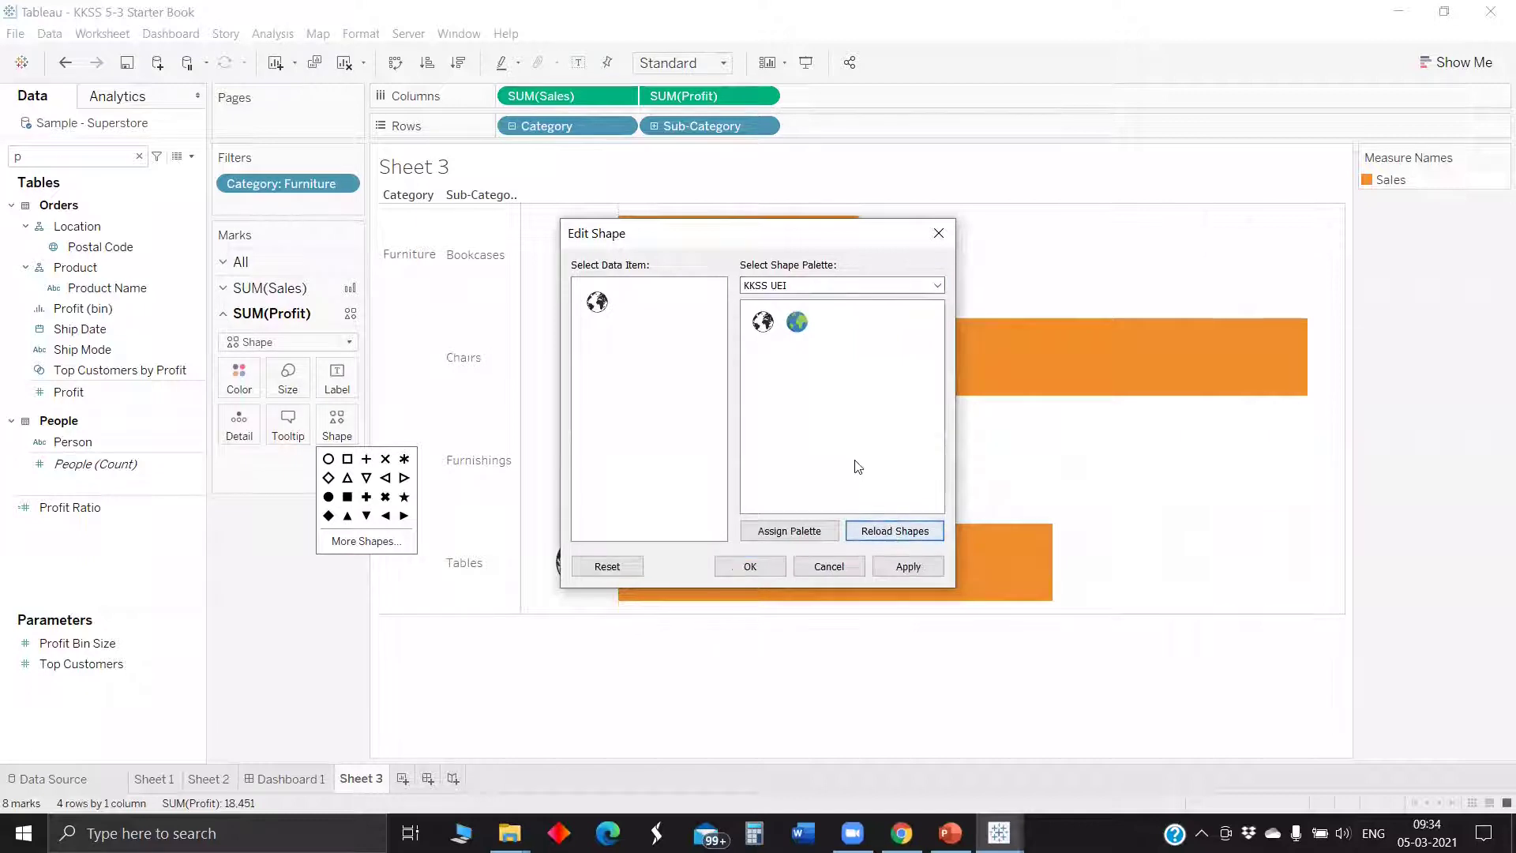
Step: Assign the background-removed globe from the KKSS EI palette as the SUM(Profit) shape and apply it
left_click(825, 286)
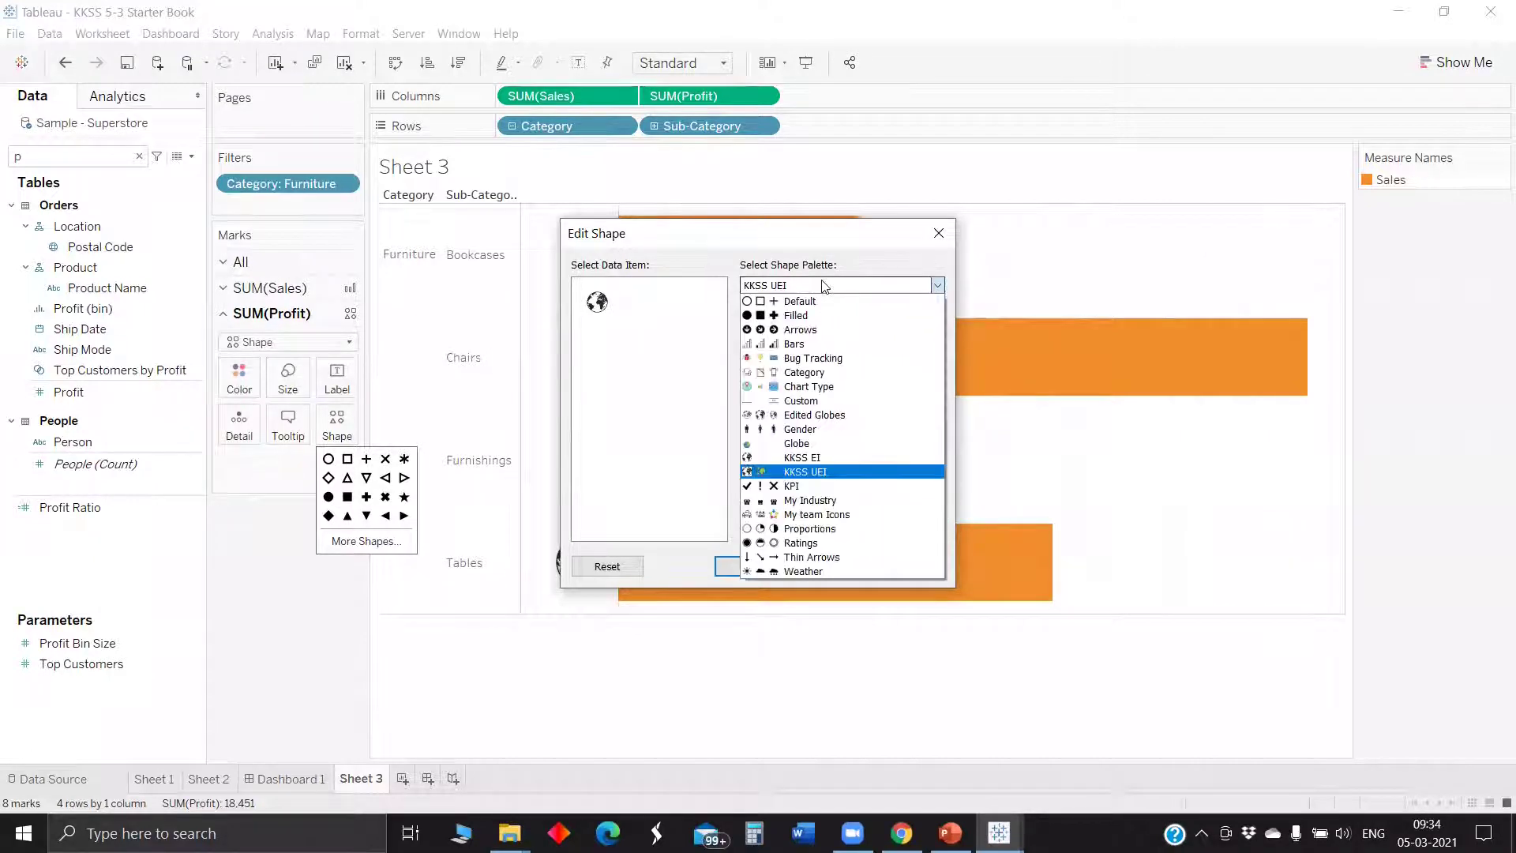
left_click(838, 458)
left_click(764, 322)
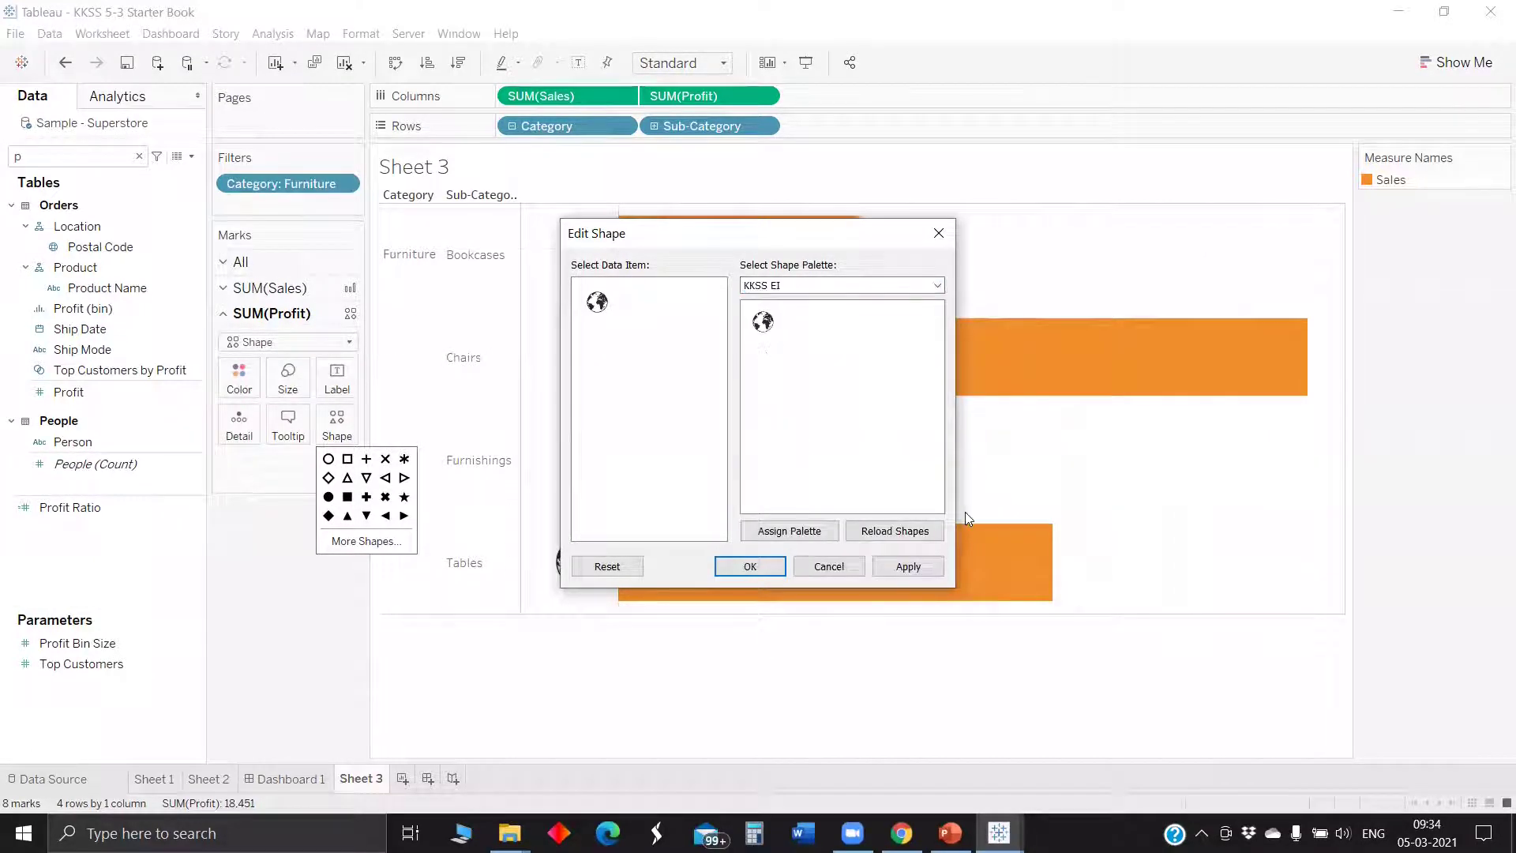
left_click(896, 567)
left_click(751, 565)
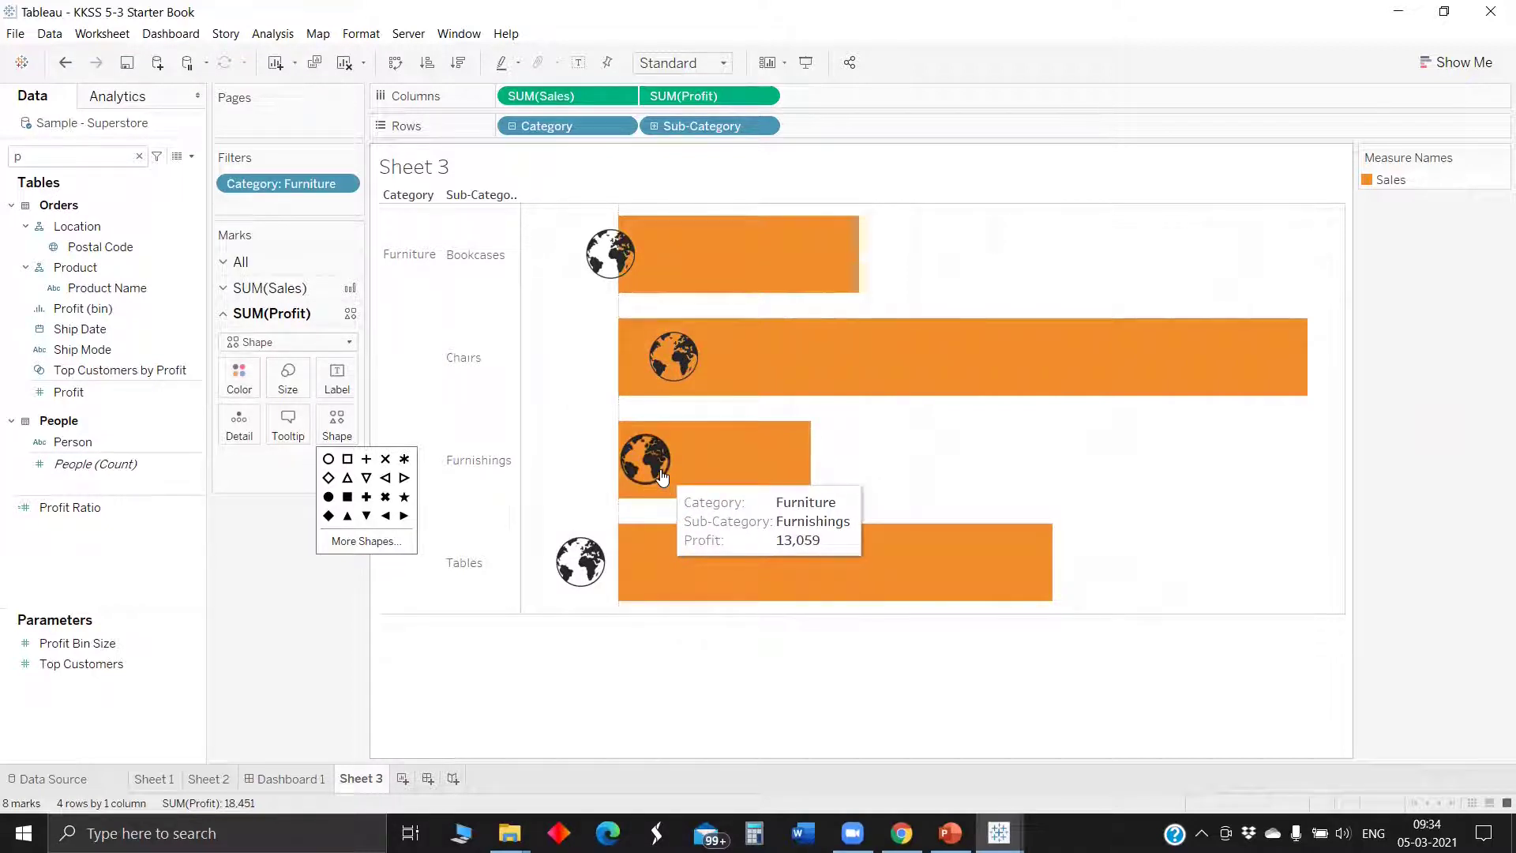
left_click(288, 557)
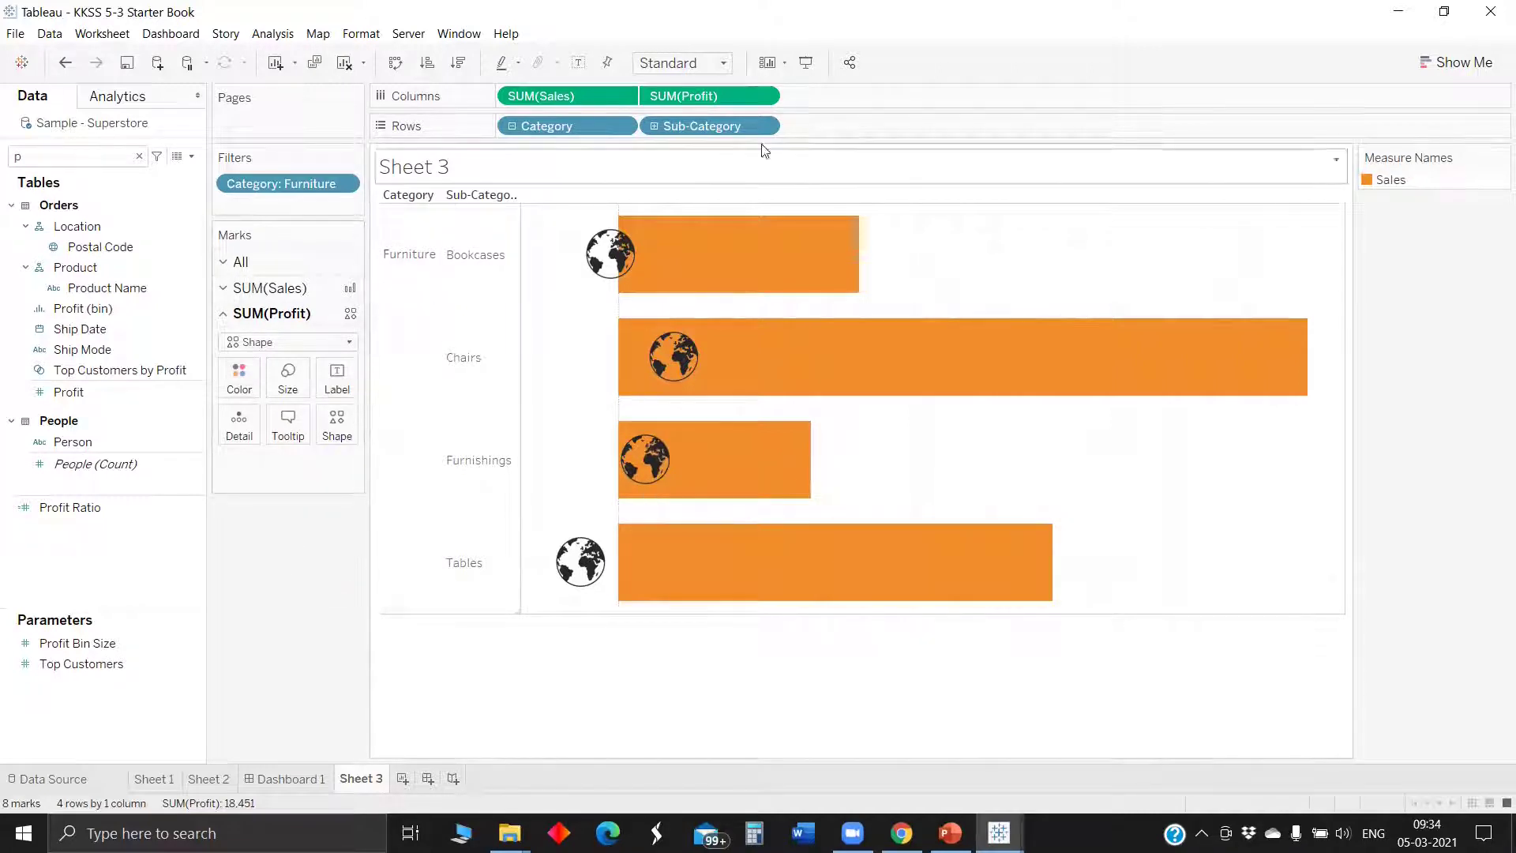
Step: Label the globe marks with SUM(Profit) and align the labels to the top vertically and the centre horizontally
left_click_drag(699, 93, 346, 377)
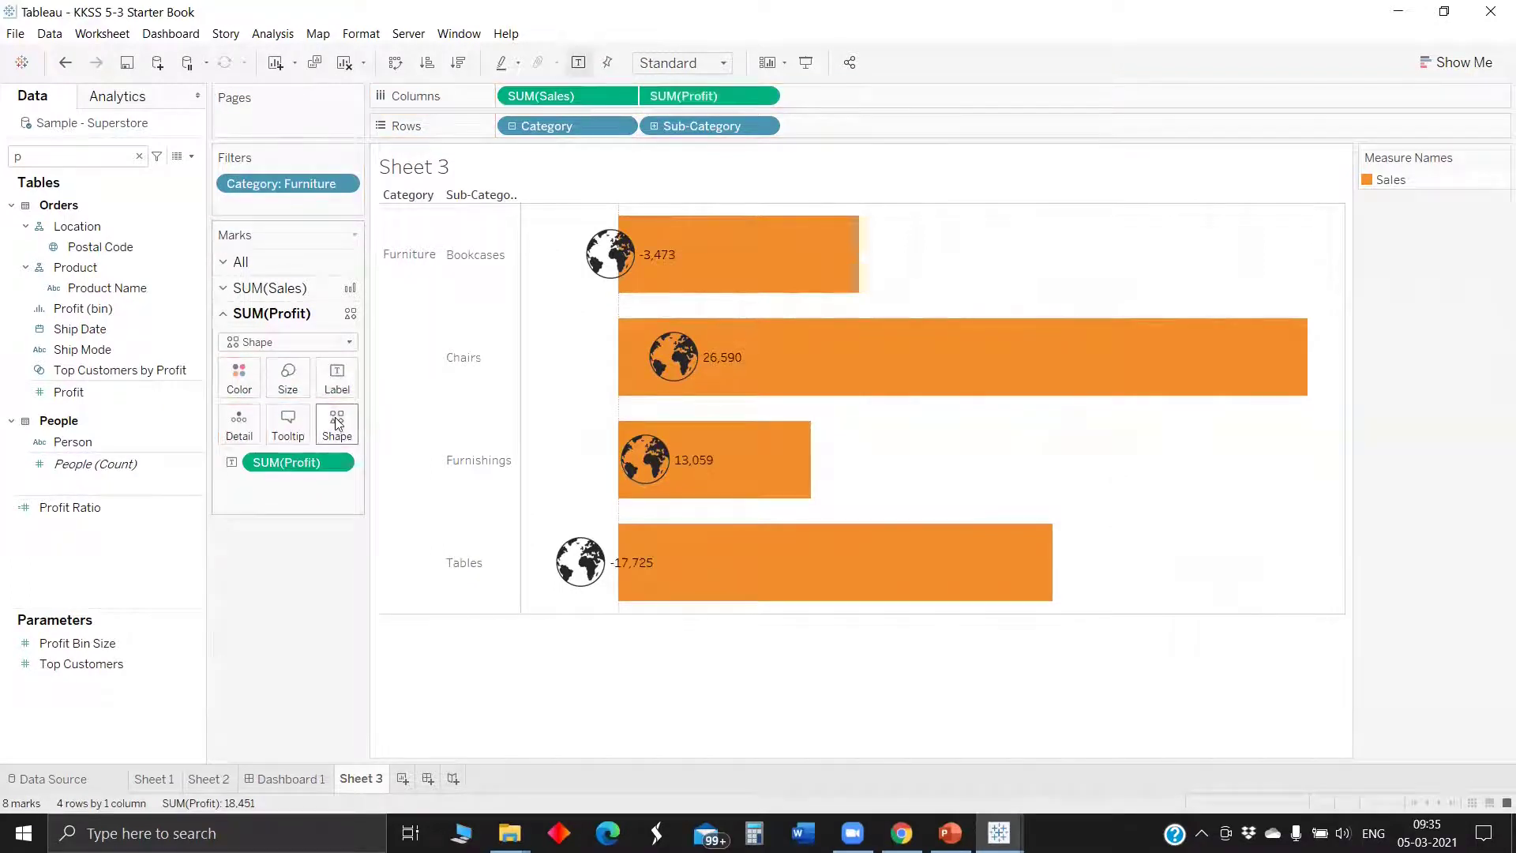
left_click(337, 379)
left_click(444, 510)
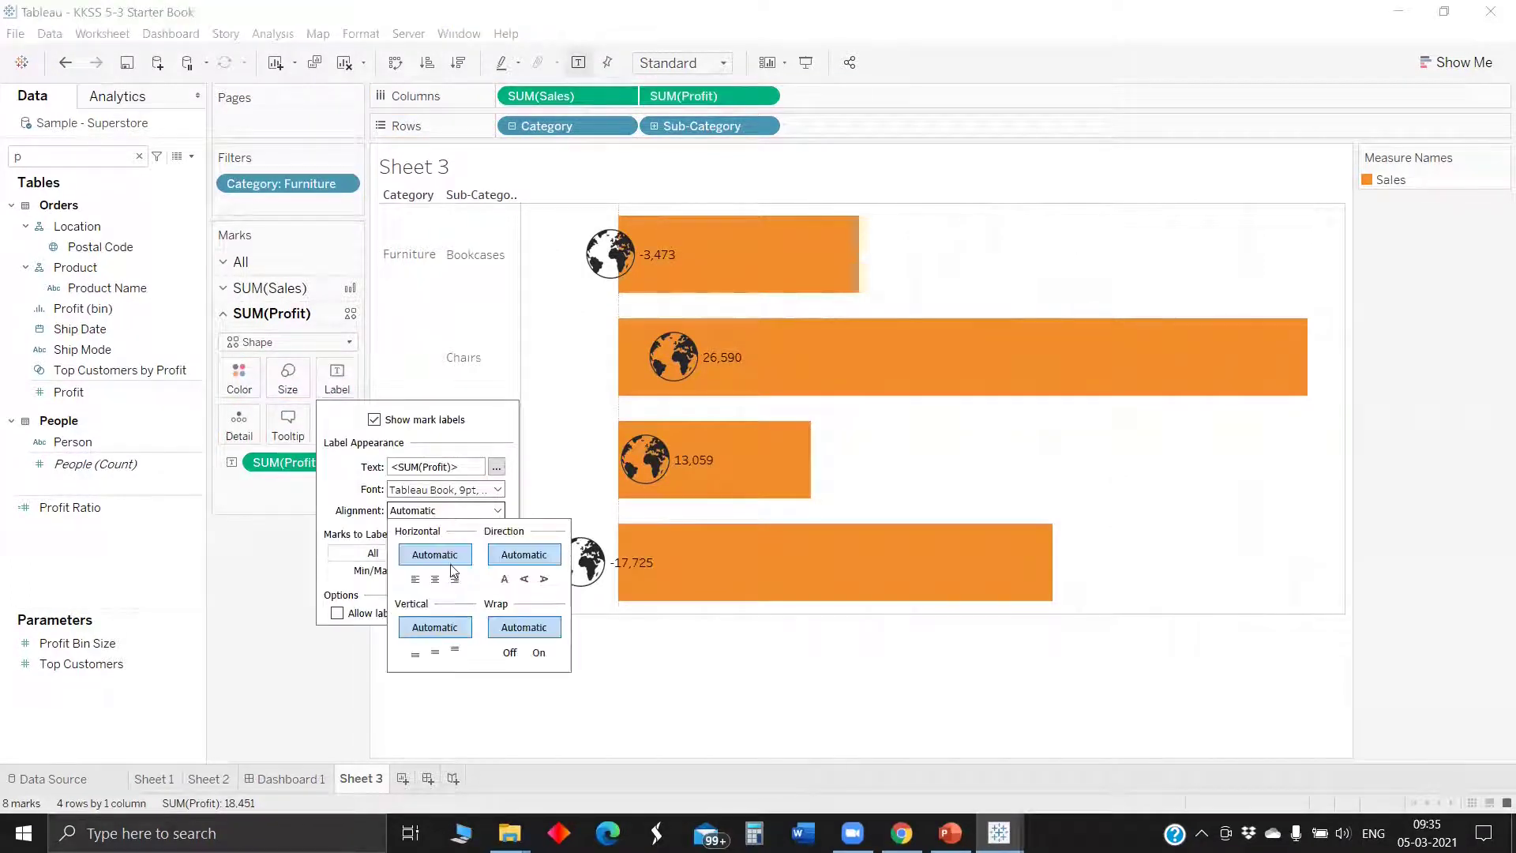
left_click(455, 649)
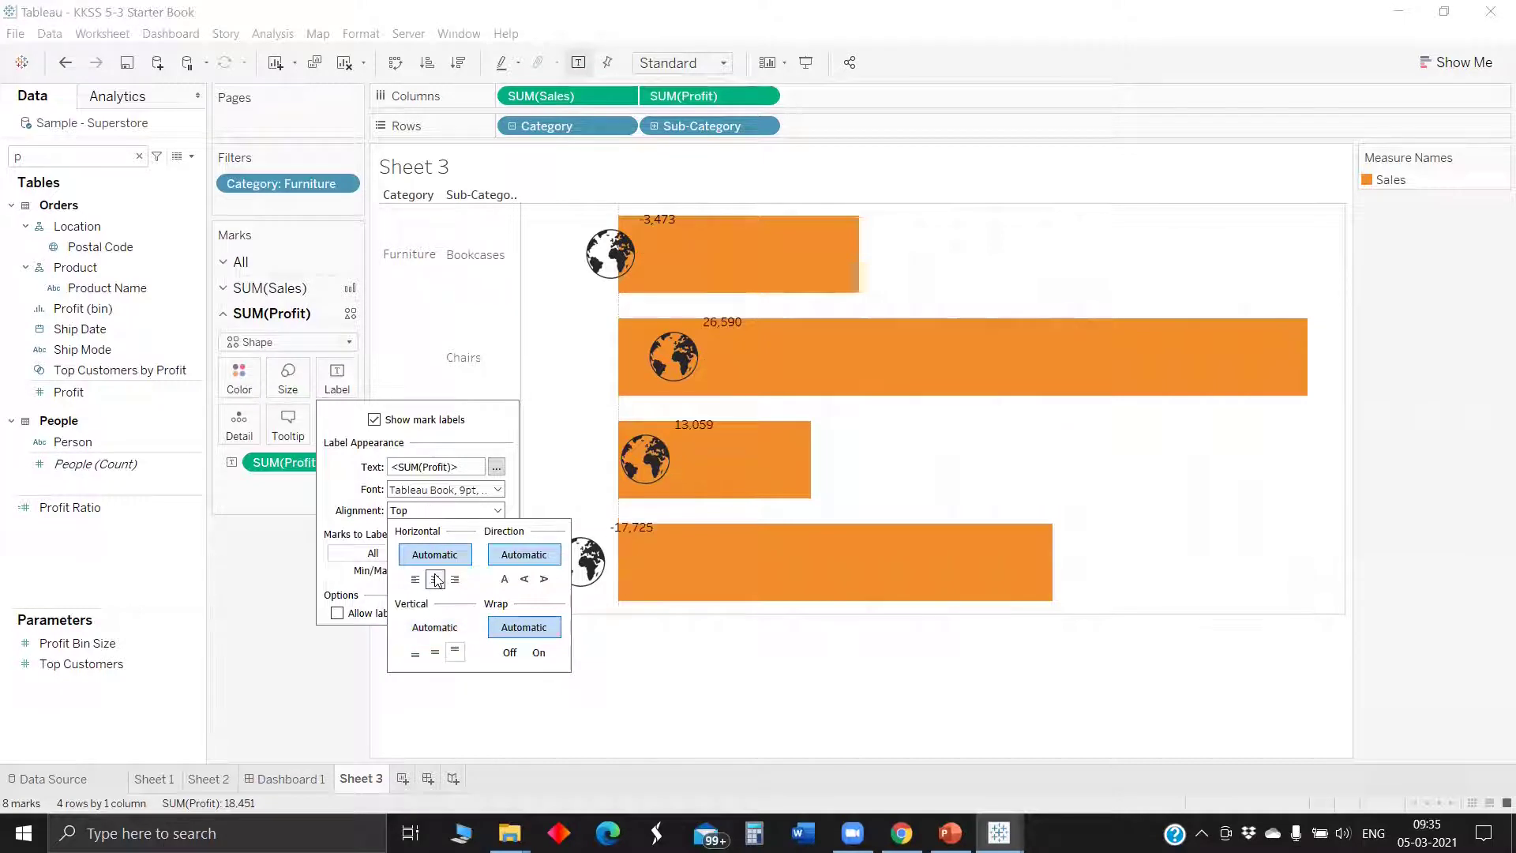
left_click(435, 578)
left_click(273, 656)
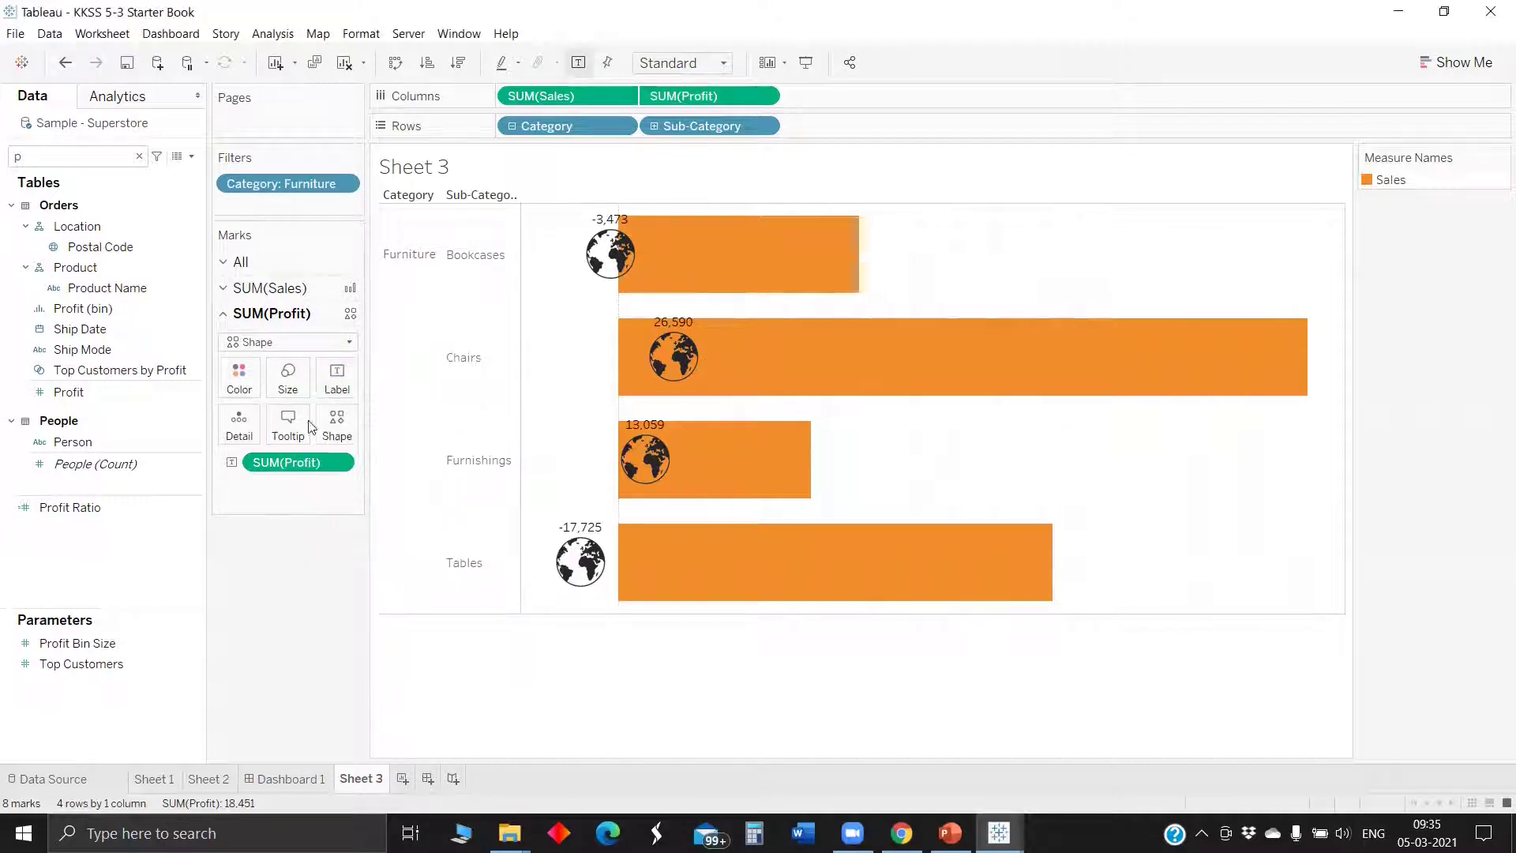
Step: Reduce the size of the SUM(Sales) bars so they are slightly thinner
left_click(270, 287)
left_click(288, 348)
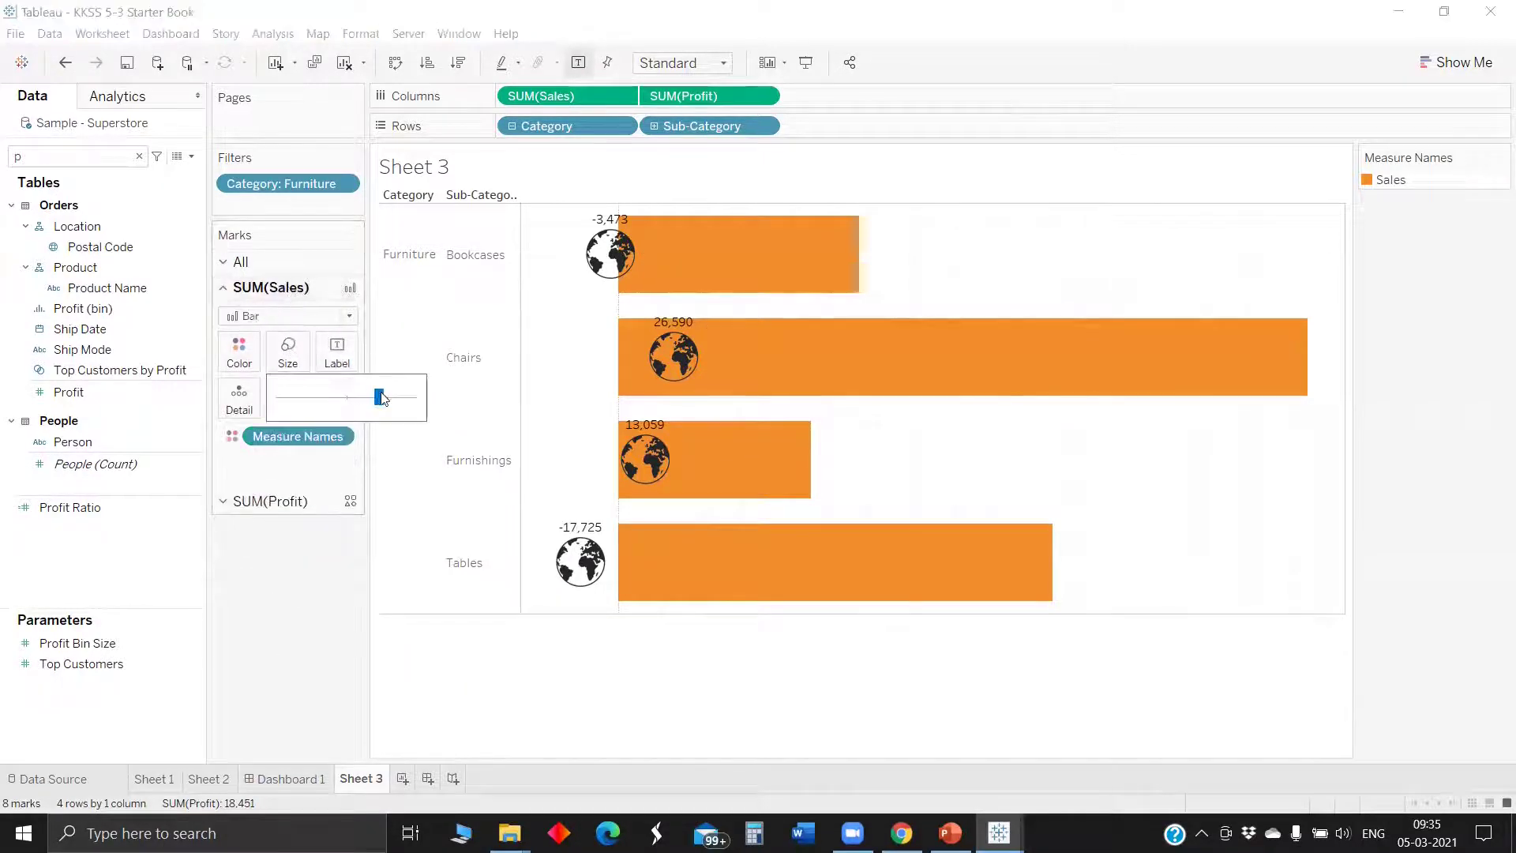
left_click_drag(361, 401, 357, 401)
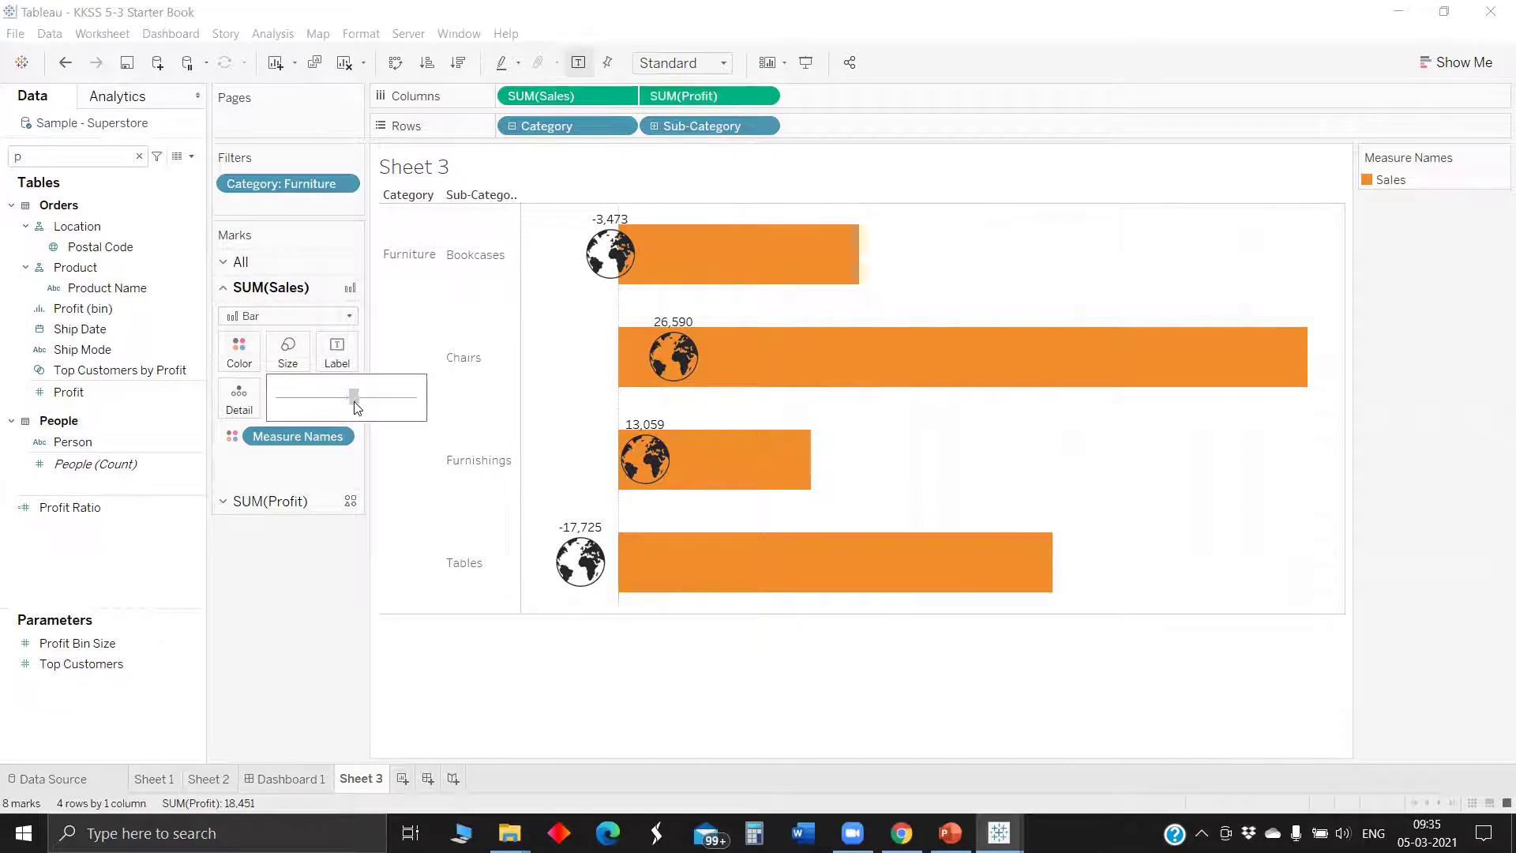
Step: Adjust the size of the globe shapes for the SUM(Profit) marks
left_click(295, 505)
left_click(296, 501)
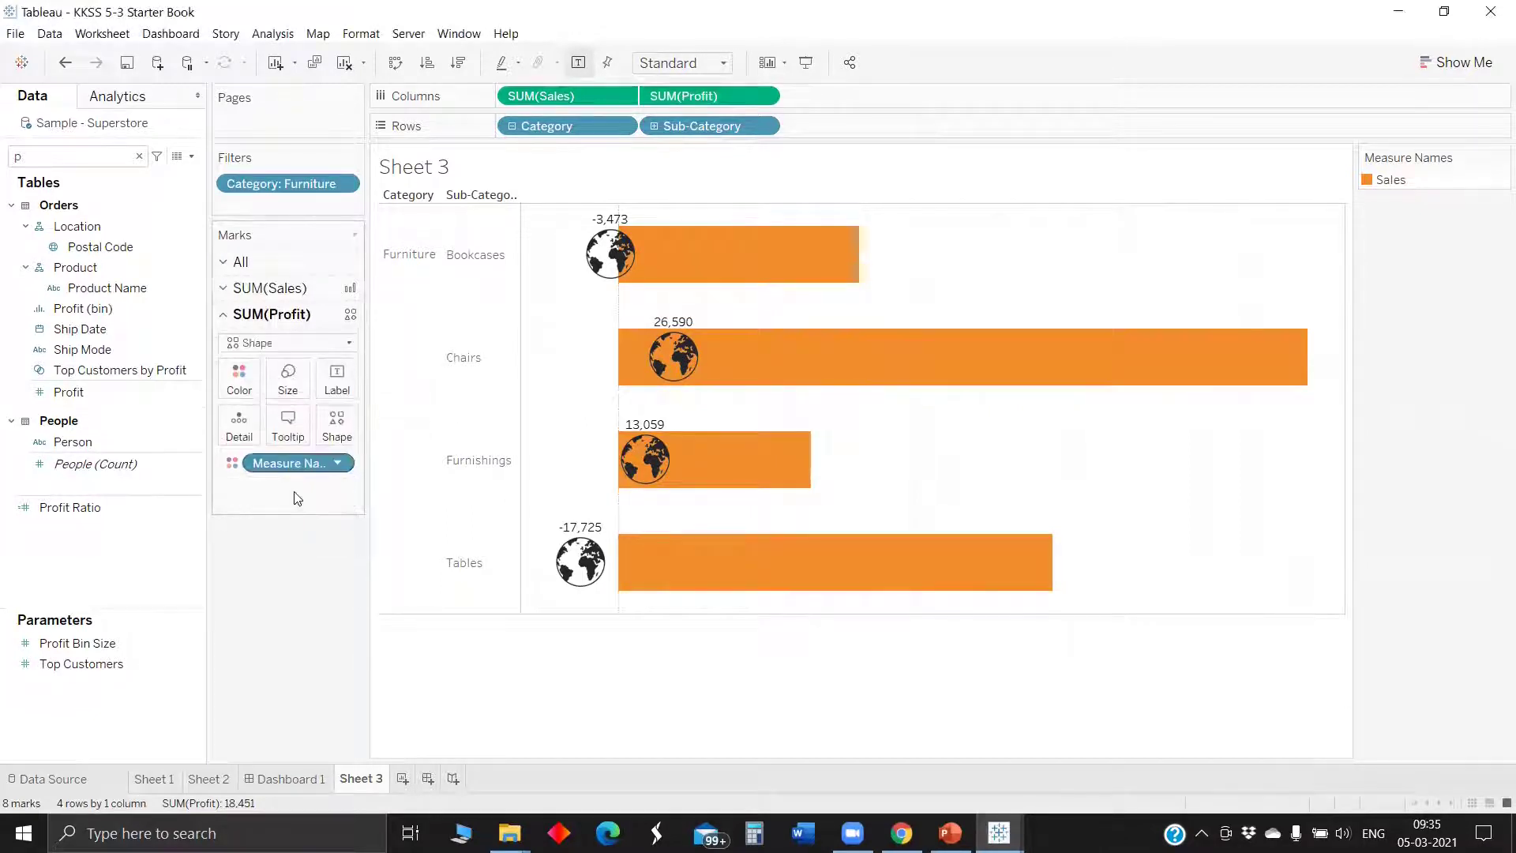
left_click(300, 342)
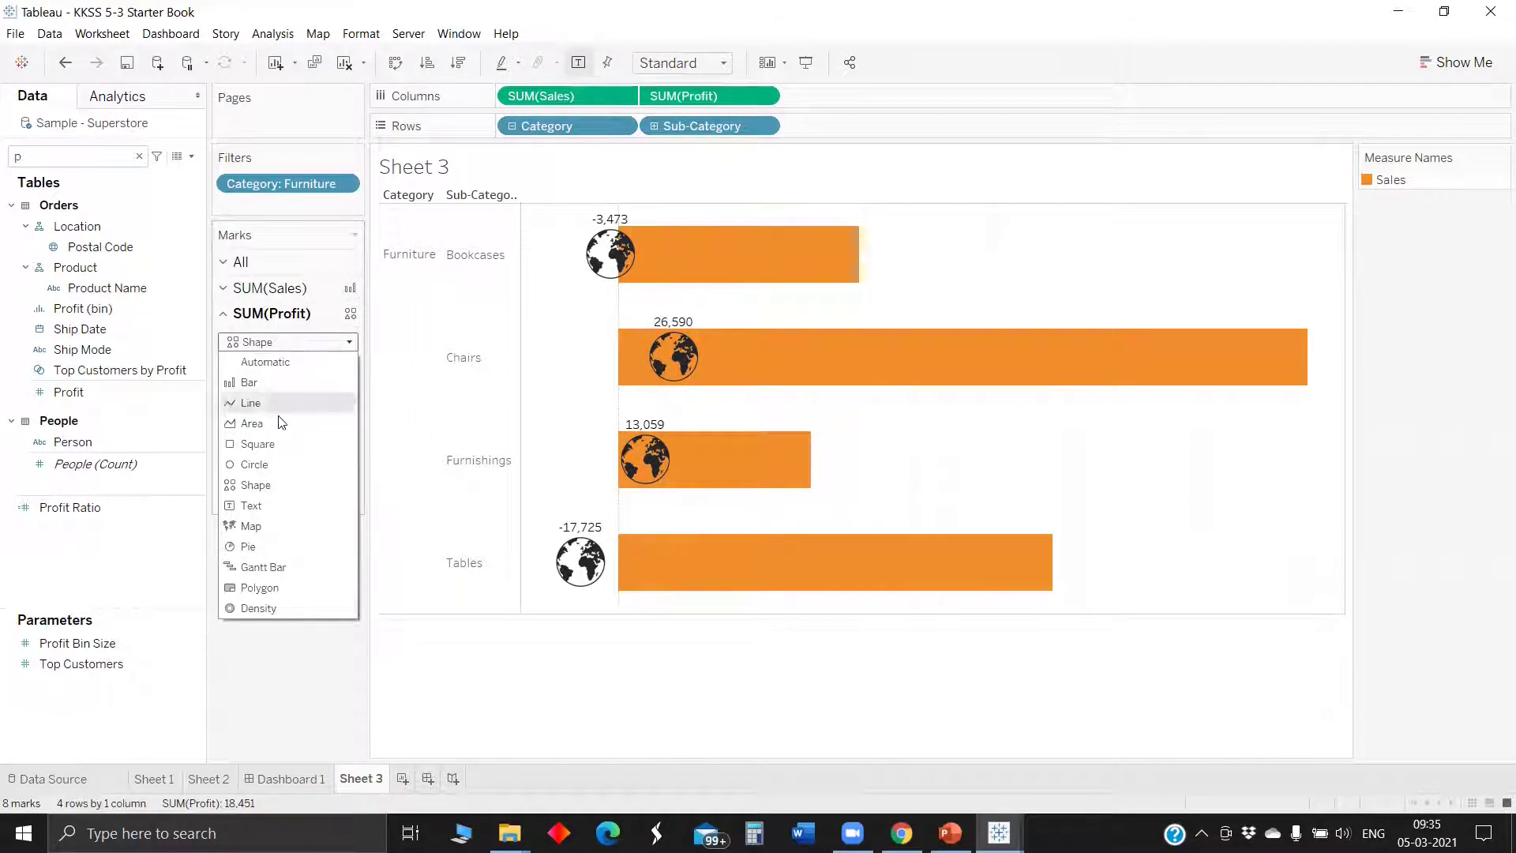
left_click(326, 665)
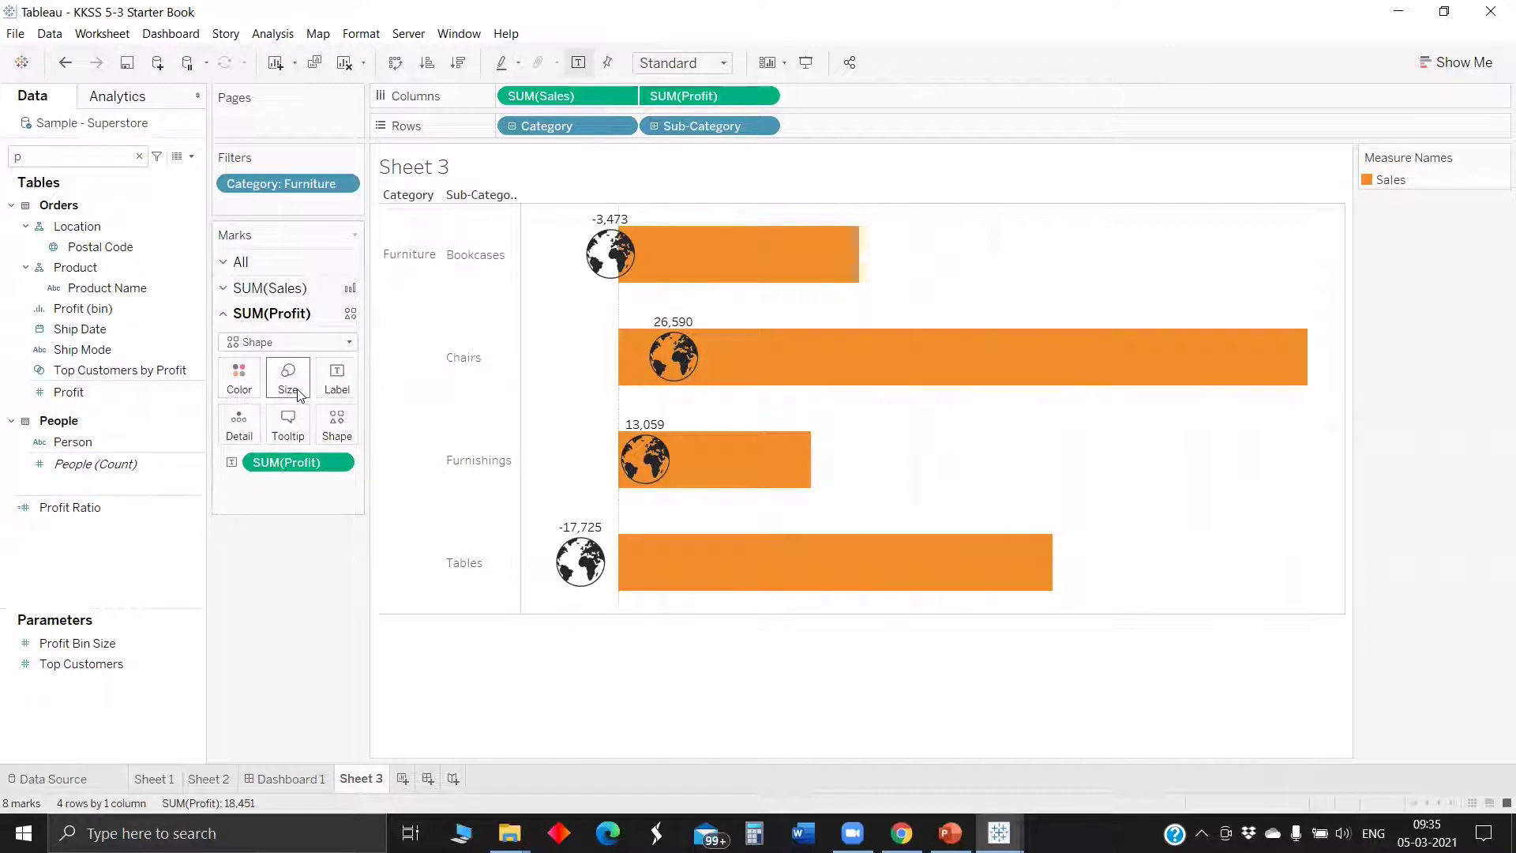
left_click(297, 390)
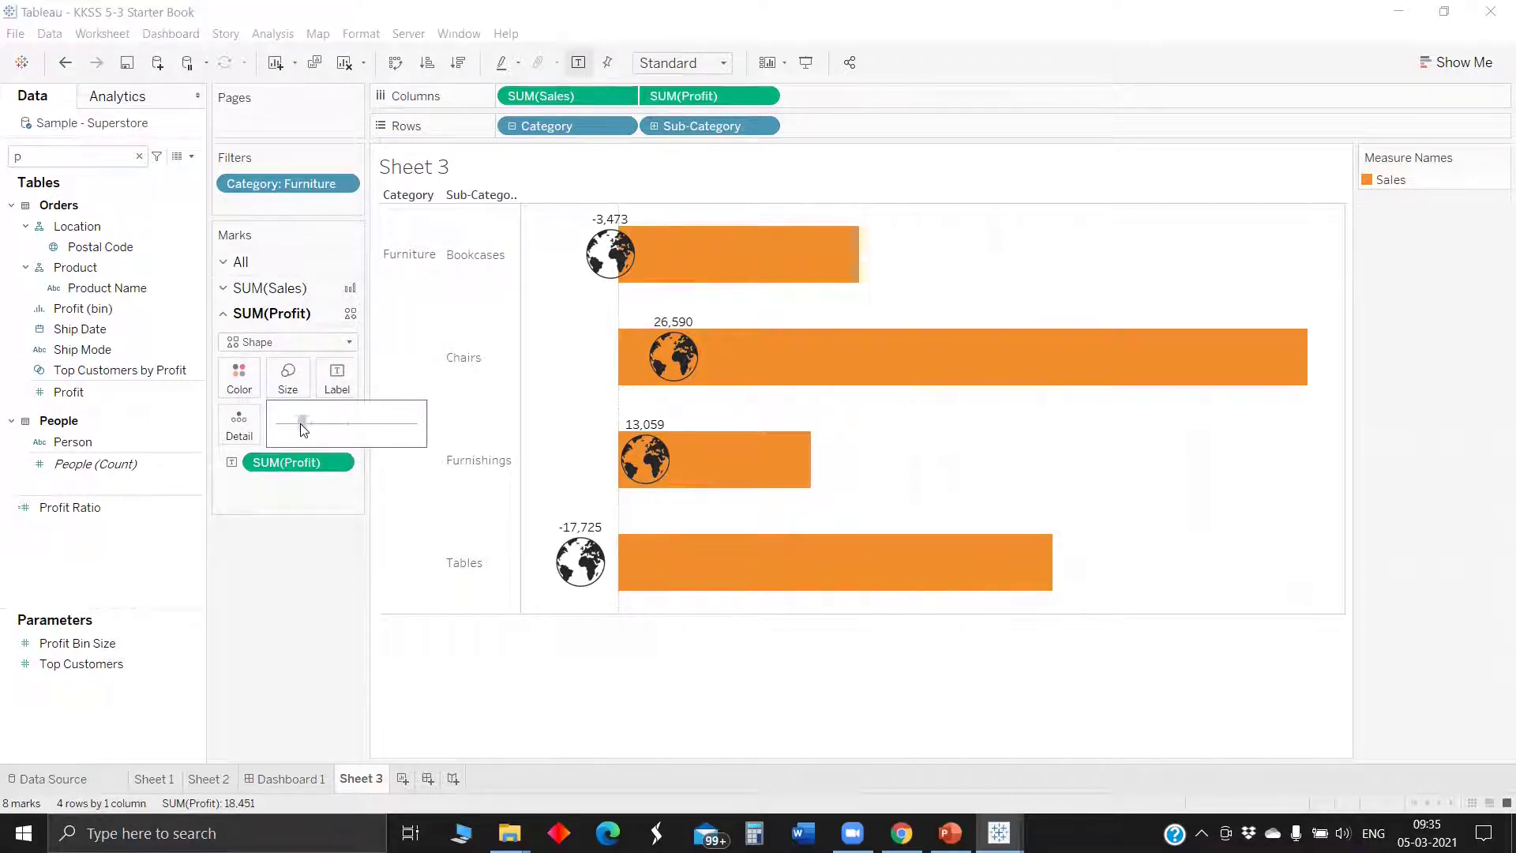
mouse_move(300, 423)
left_mouse_down()
mouse_move(344, 443)
mouse_move(312, 423)
left_mouse_up()
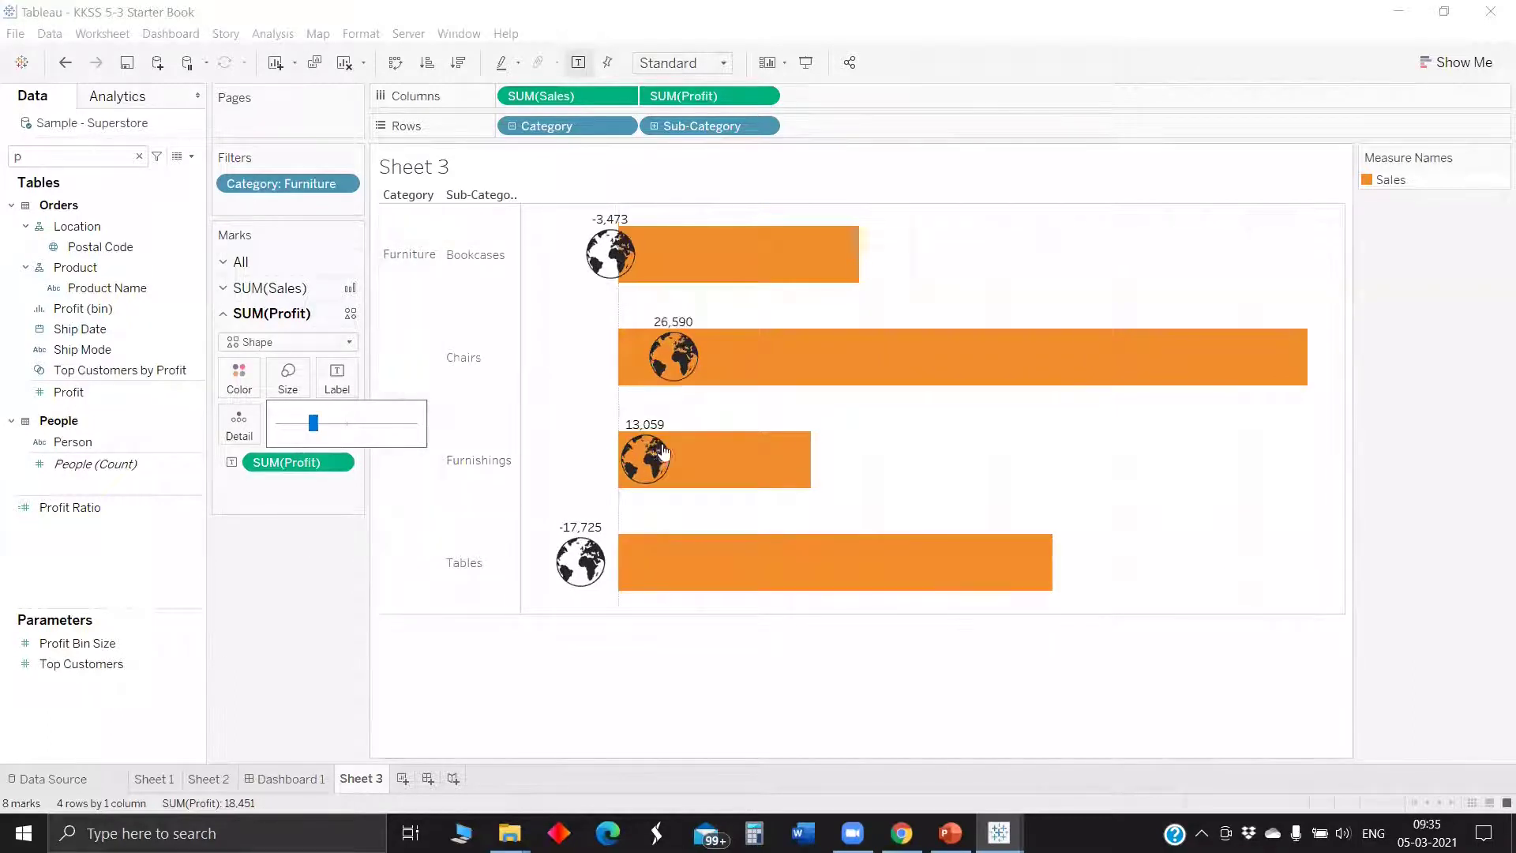
mouse_move(666, 458)
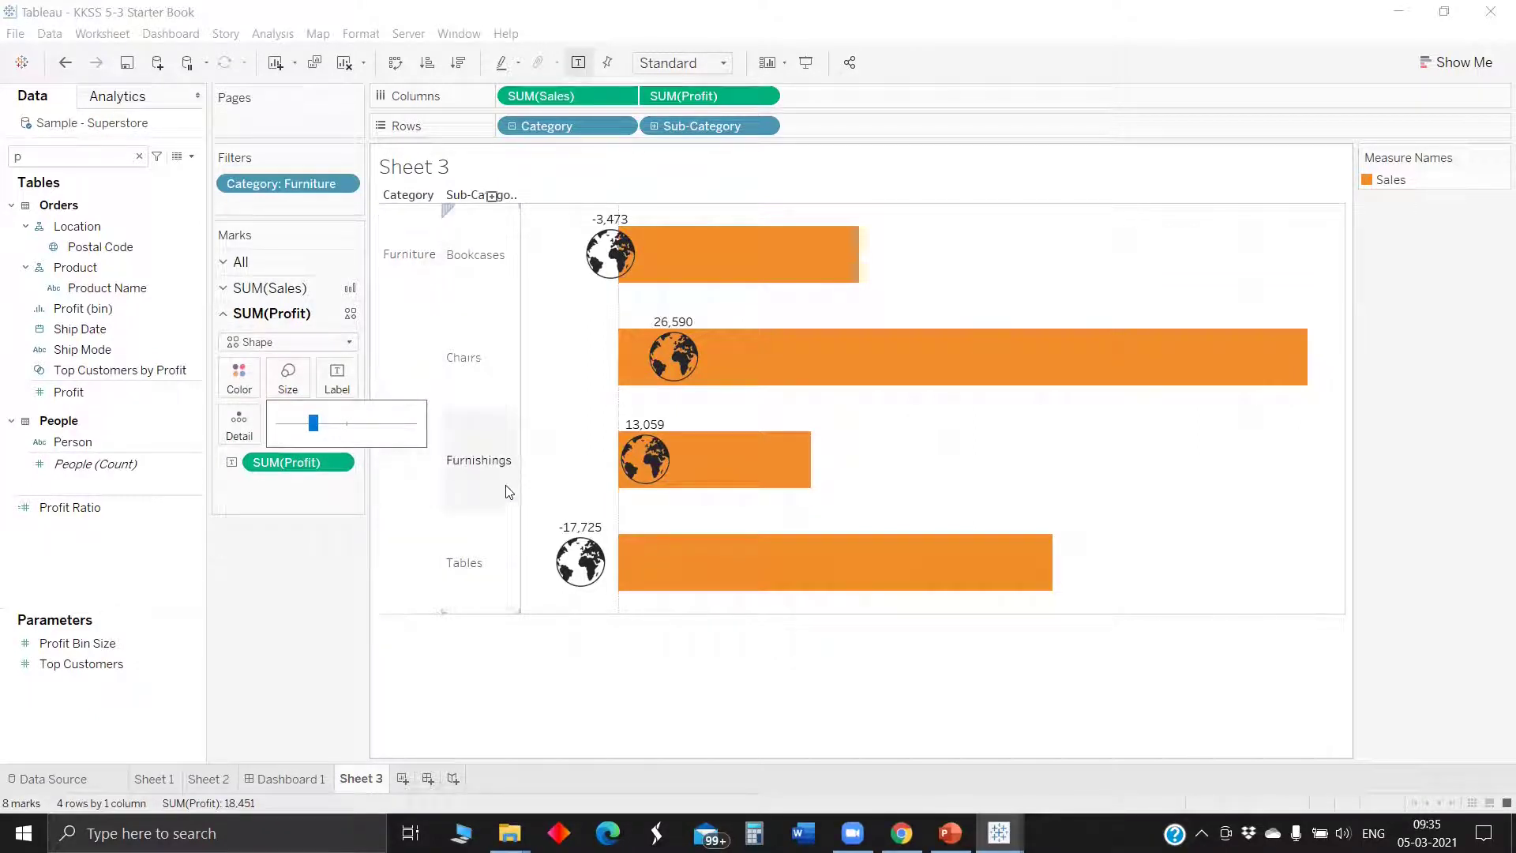
mouse_move(655, 363)
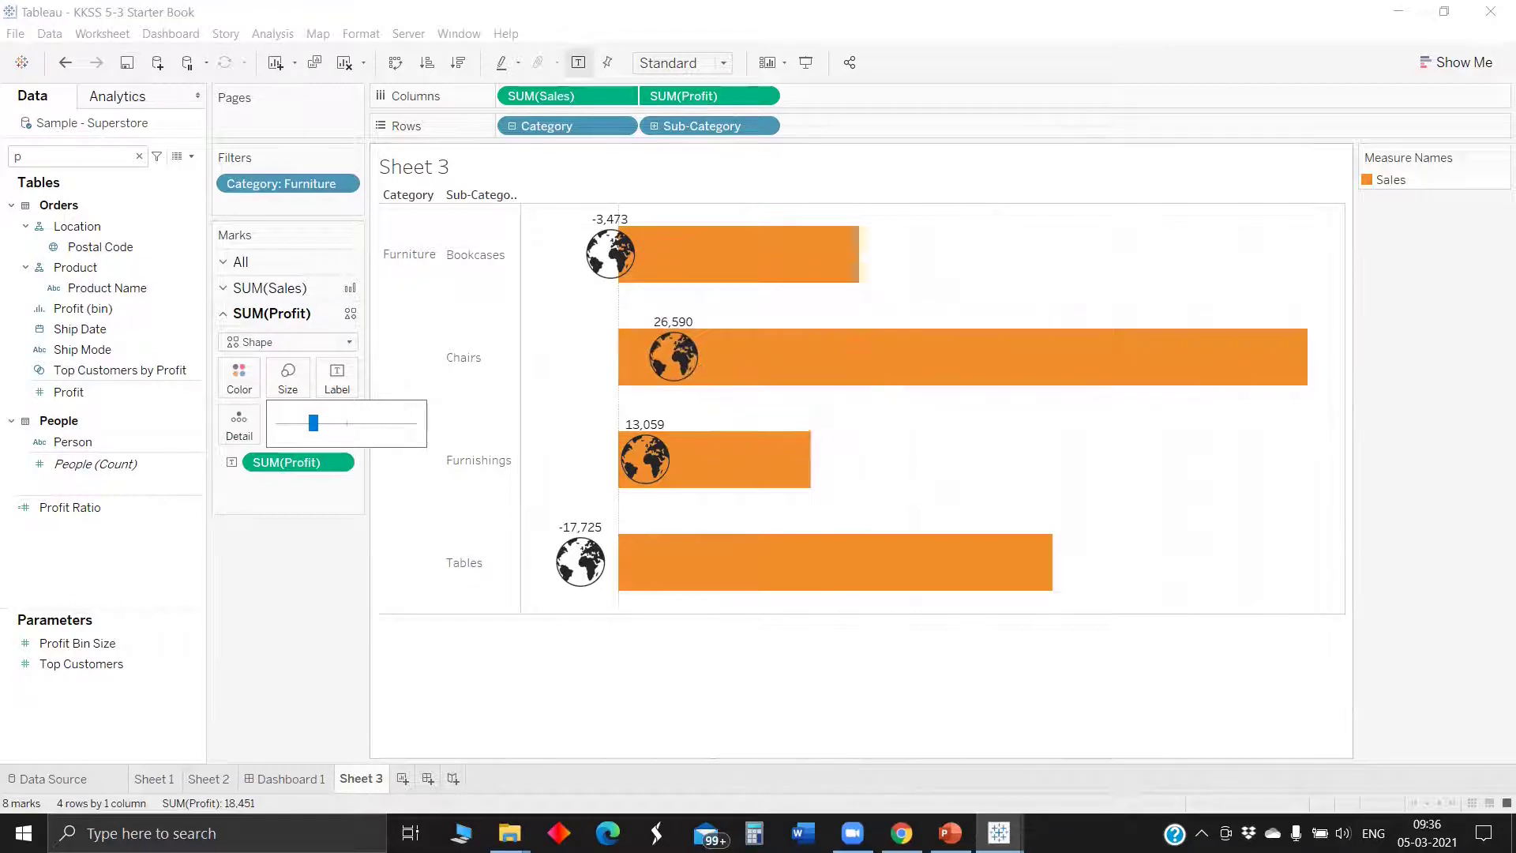
Step: Switch to the KKSS presentation in PowerPoint and slightly shift the plain coloured globe and the coloured globe with the vertical line
left_click(950, 833)
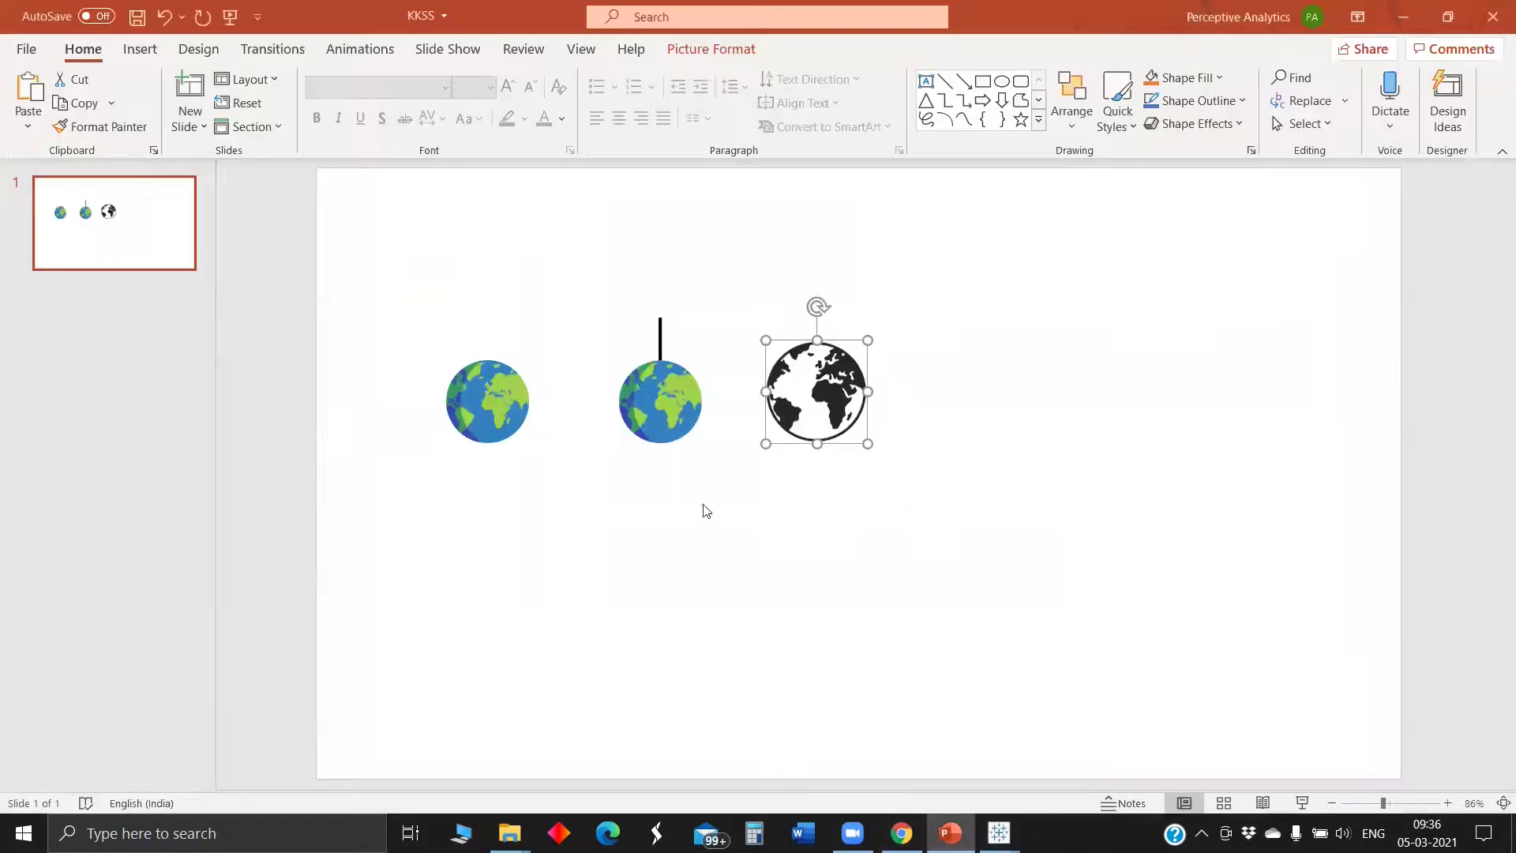
left_click_drag(480, 401, 484, 399)
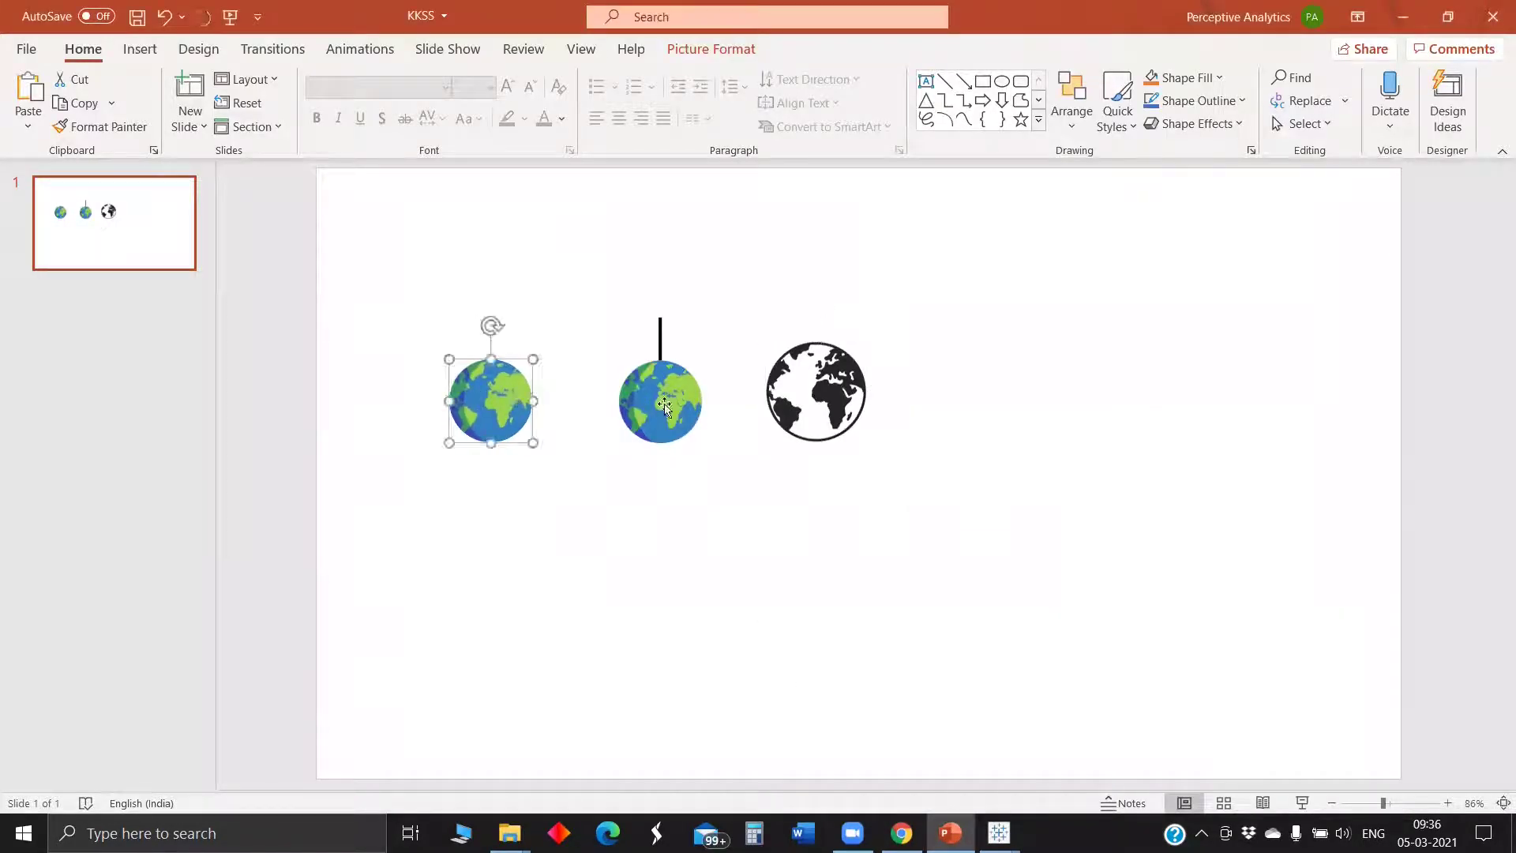
left_click_drag(666, 400, 654, 407)
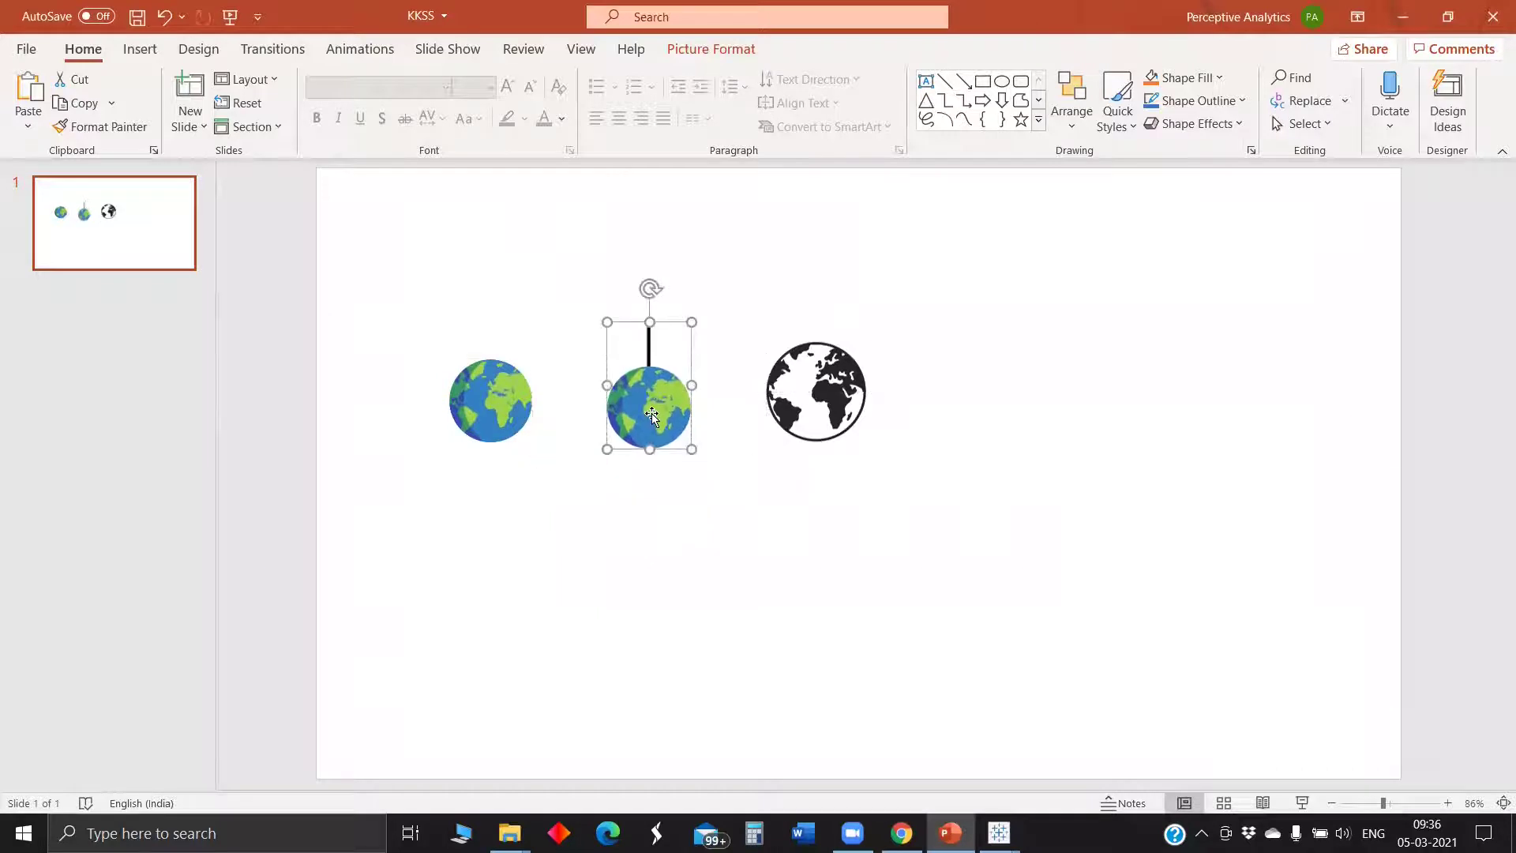